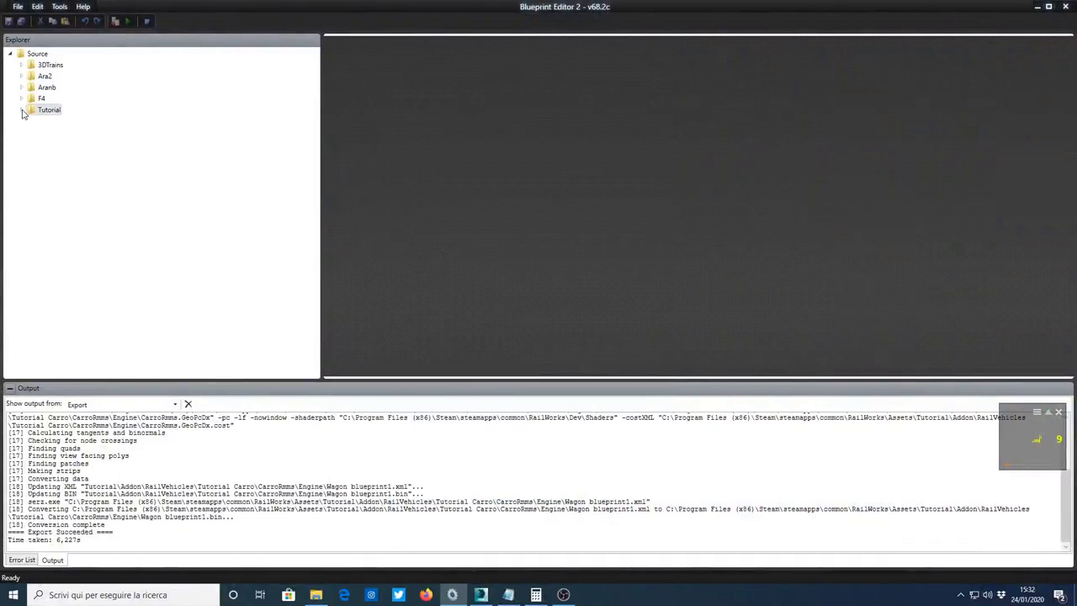
Expand the tree through Tutorial > Addon > RailVehicles > Tutorial Carro > CarroRmms > Engine.
click(22, 111)
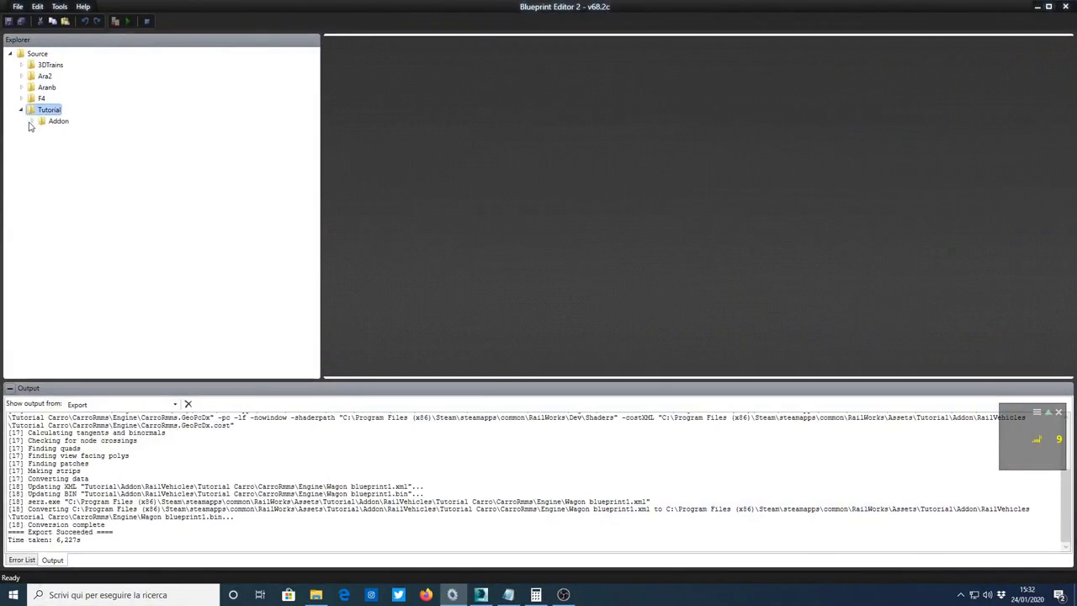
click(31, 121)
click(42, 132)
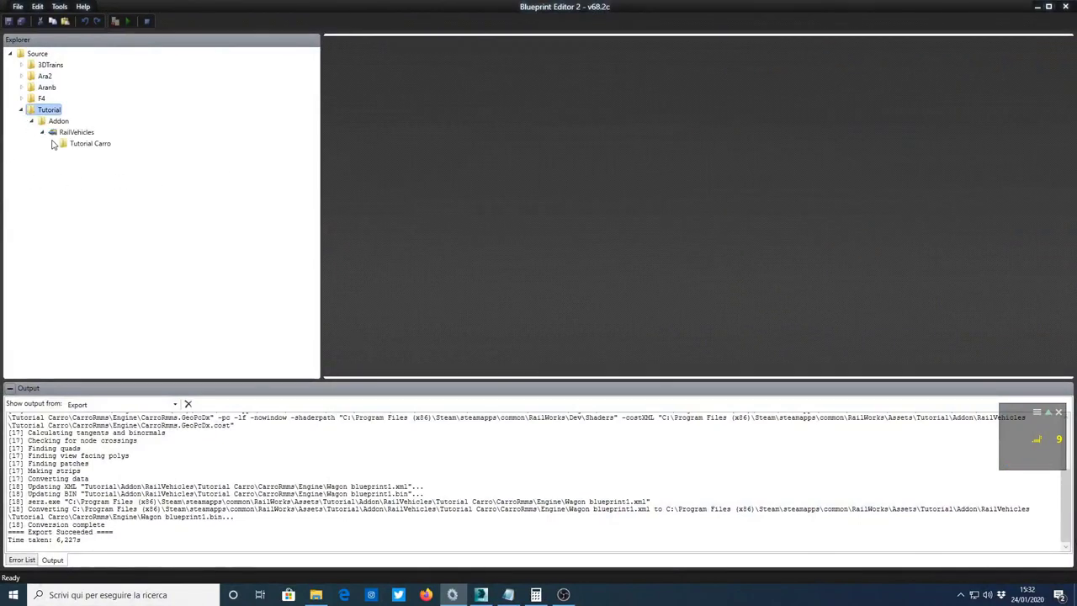
click(53, 145)
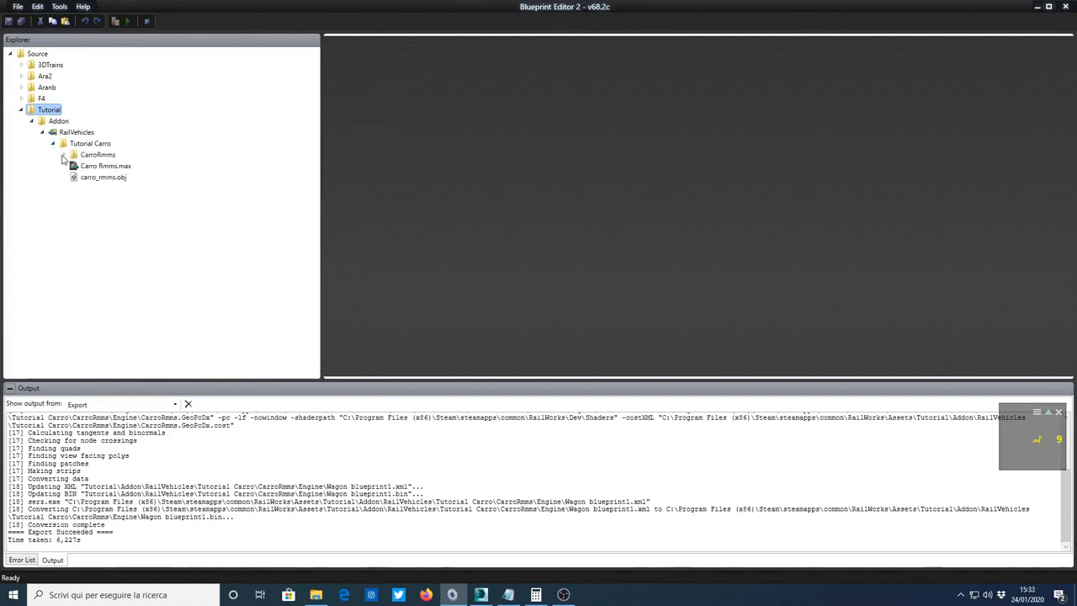
click(63, 155)
click(98, 168)
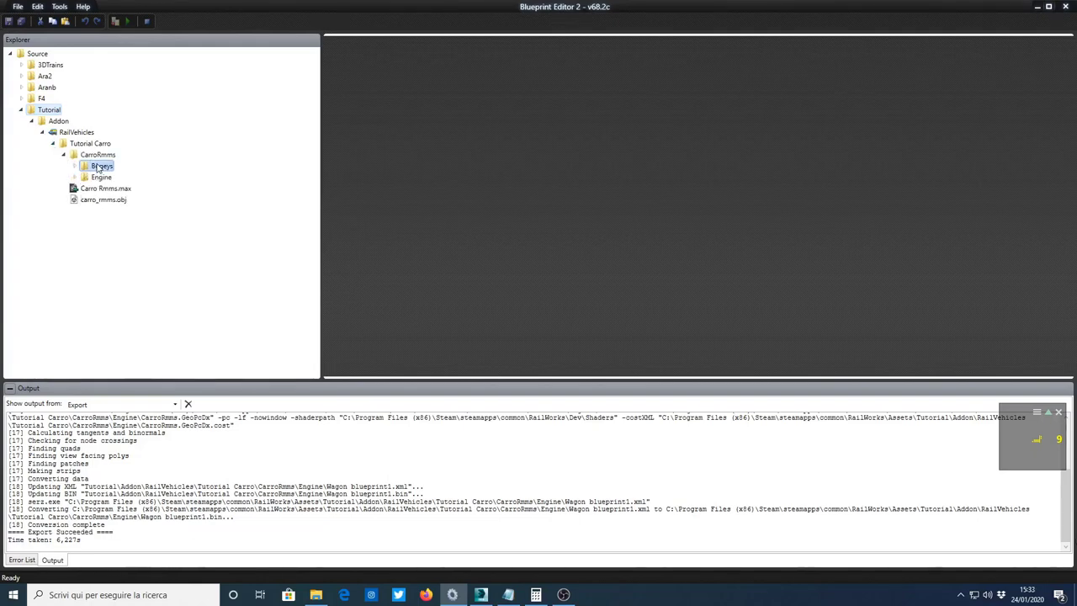
click(101, 179)
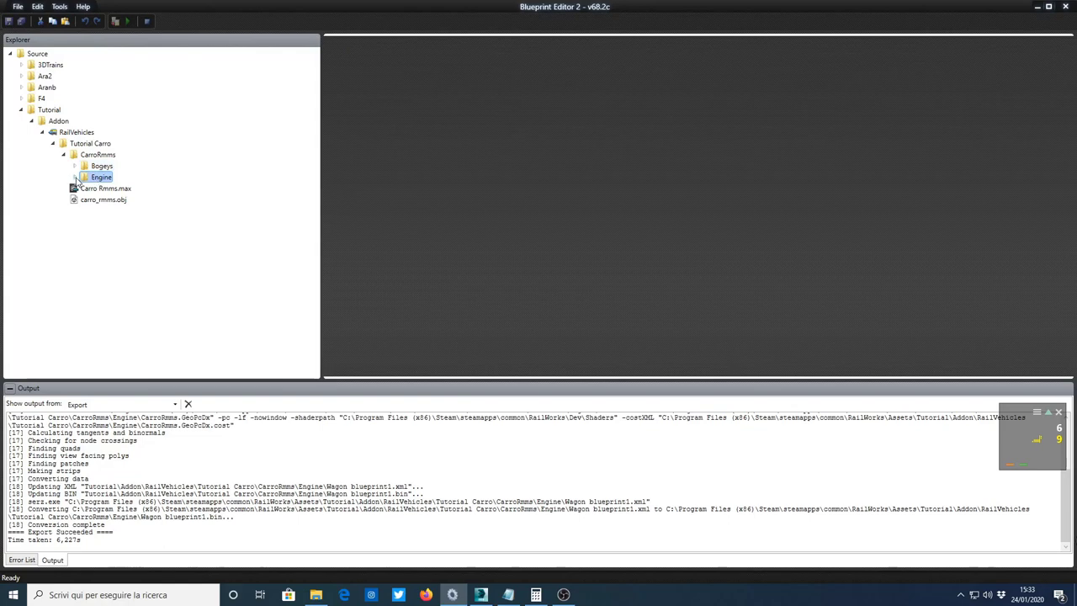
click(74, 177)
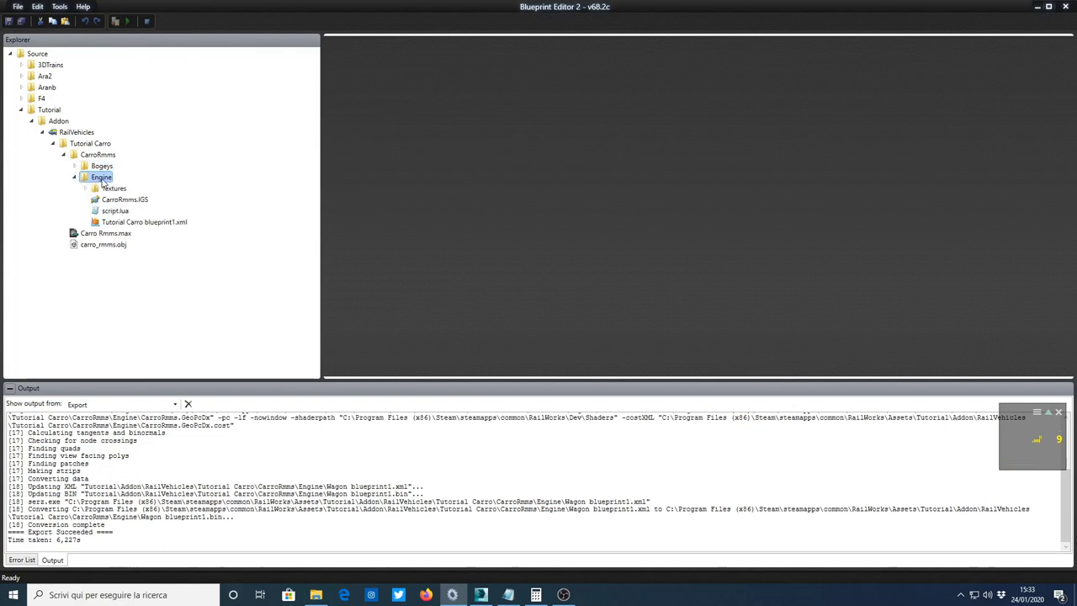
Add a new Wagon blueprint item to the Engine folder.
right_click(102, 182)
mouse_move(246, 191)
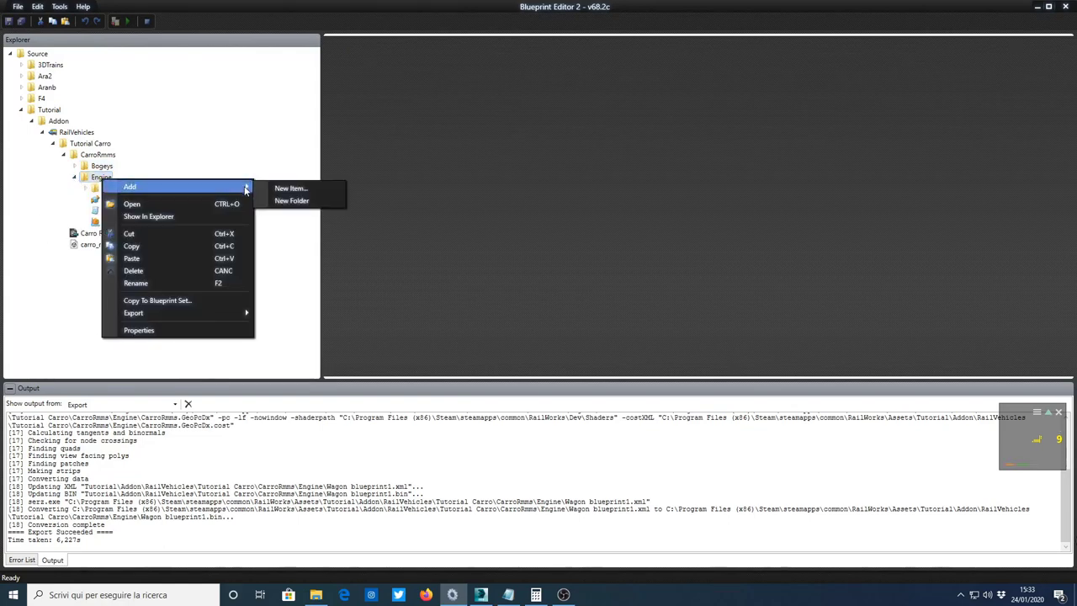
click(290, 188)
click(422, 217)
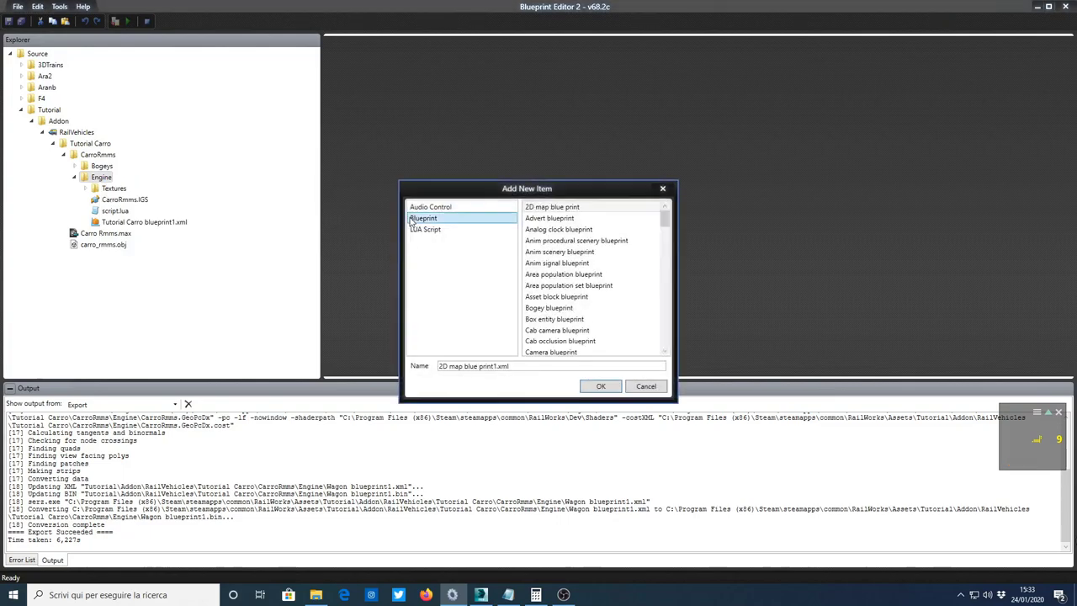
scroll(545, 319, down, 5)
scroll(545, 319, down, 8)
scroll(545, 320, down, 5)
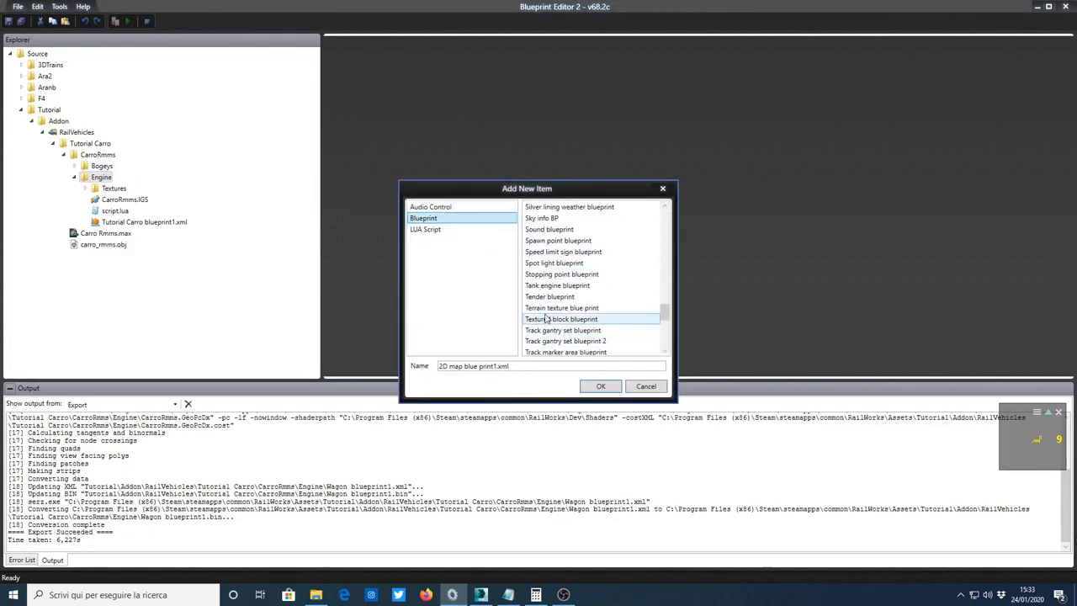
scroll(545, 320, down, 4)
scroll(547, 318, down, 3)
click(551, 274)
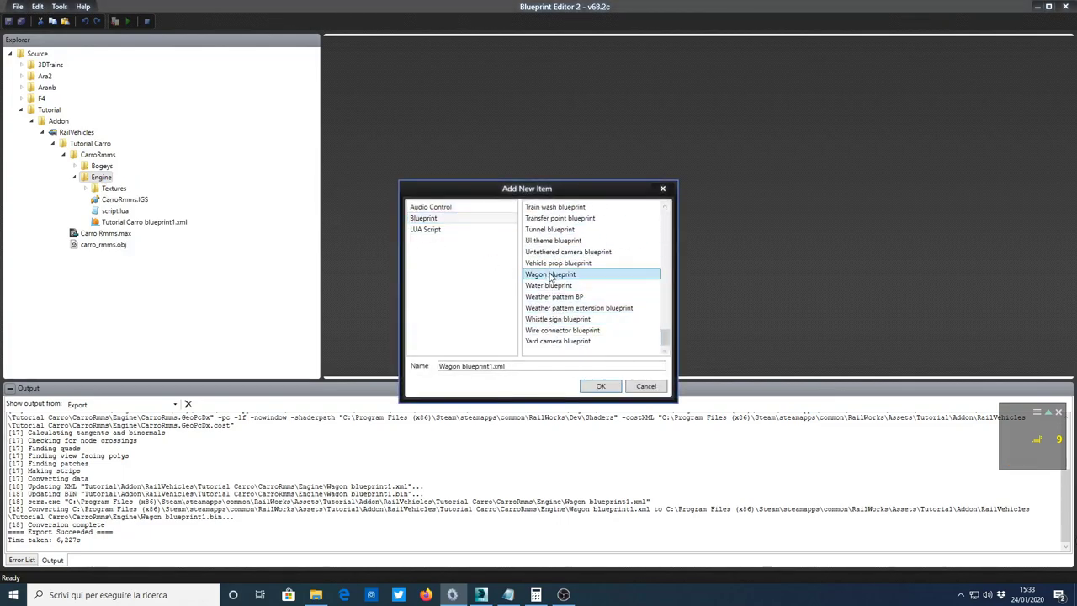
click(601, 386)
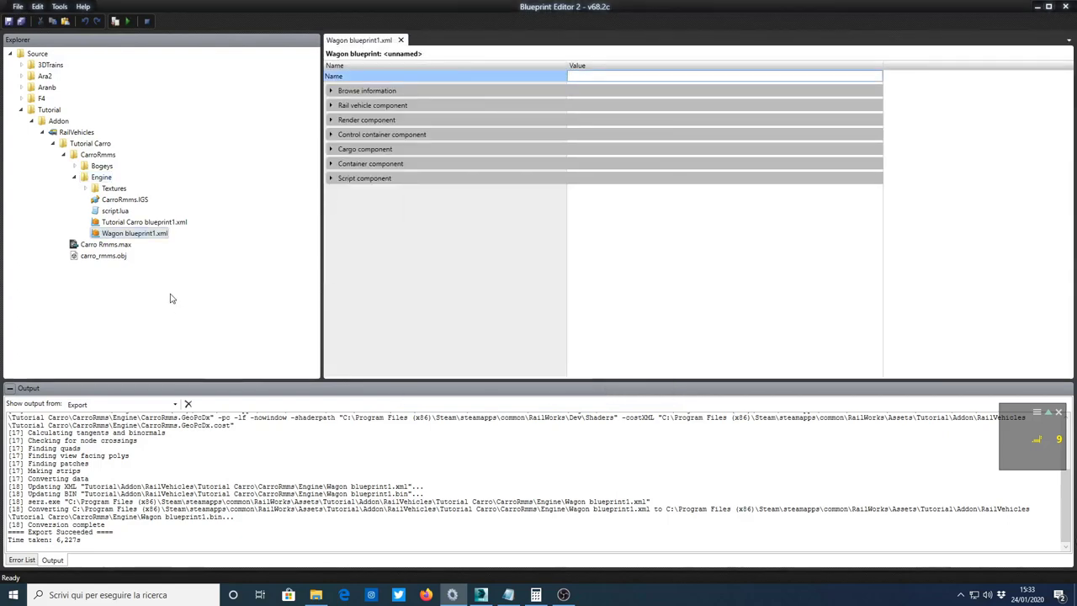
Close the new blueprint's editor and rename Wagon blueprint1.xml to Carro_Rmms.xml.
click(401, 41)
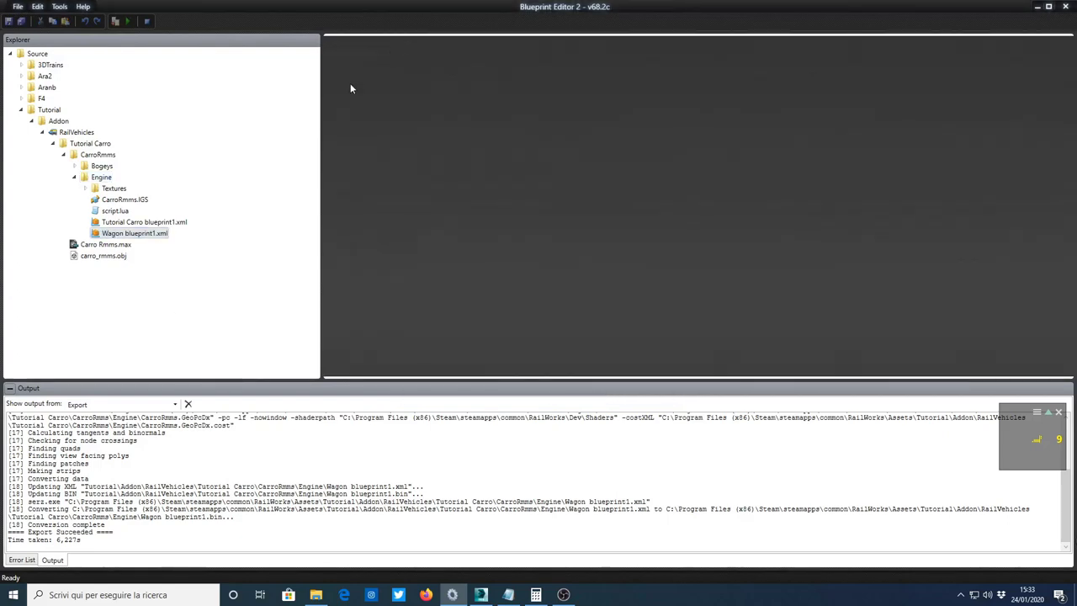
click(132, 240)
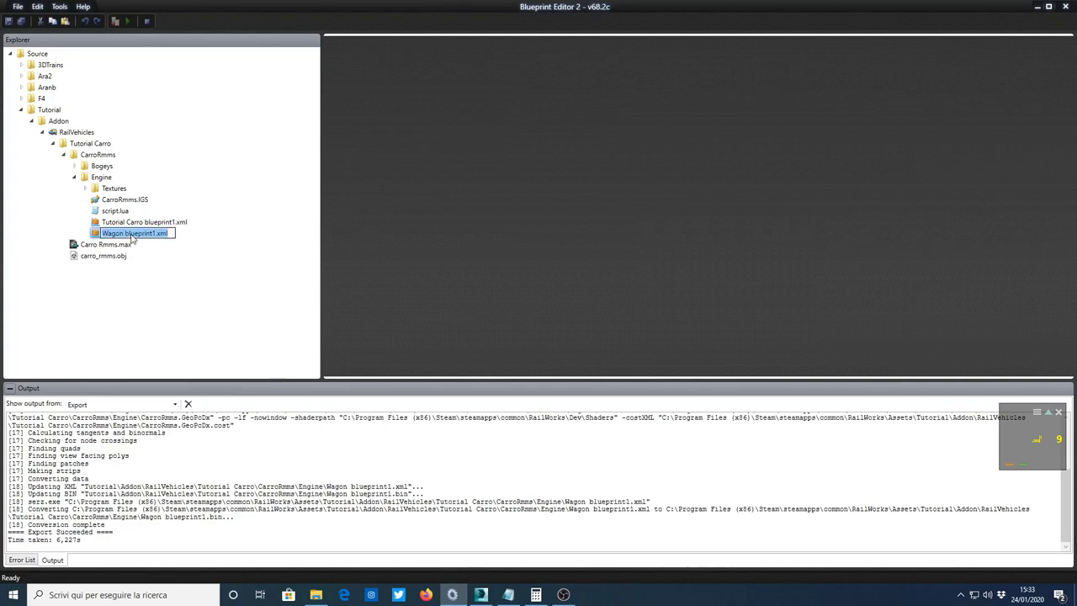
click(131, 237)
key(BackSpace)
key(BackSpace)
key(BackSpace)
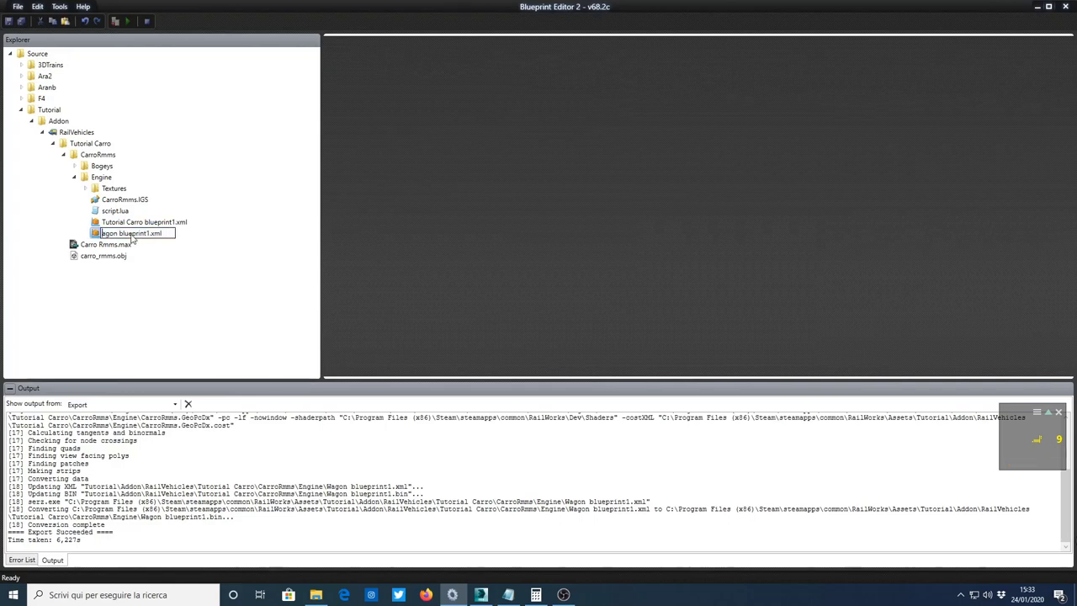
key(BackSpace)
key(BackSpace)
key(BackSpace)
key(BackSpace)
key(BackSpace)
key(BackSpace)
key(BackSpace)
text(C)
text(arro)
text(_)
text(R)
click(139, 288)
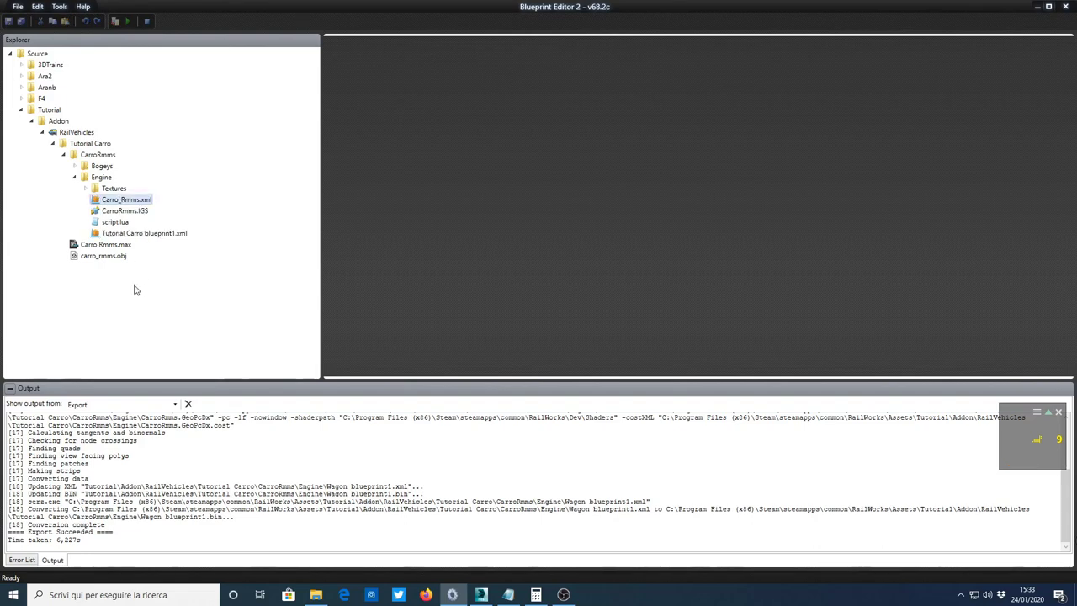
Open Carro_Rmms.xml, enter Carro Rmms as its Name and copy that text.
double_click(126, 200)
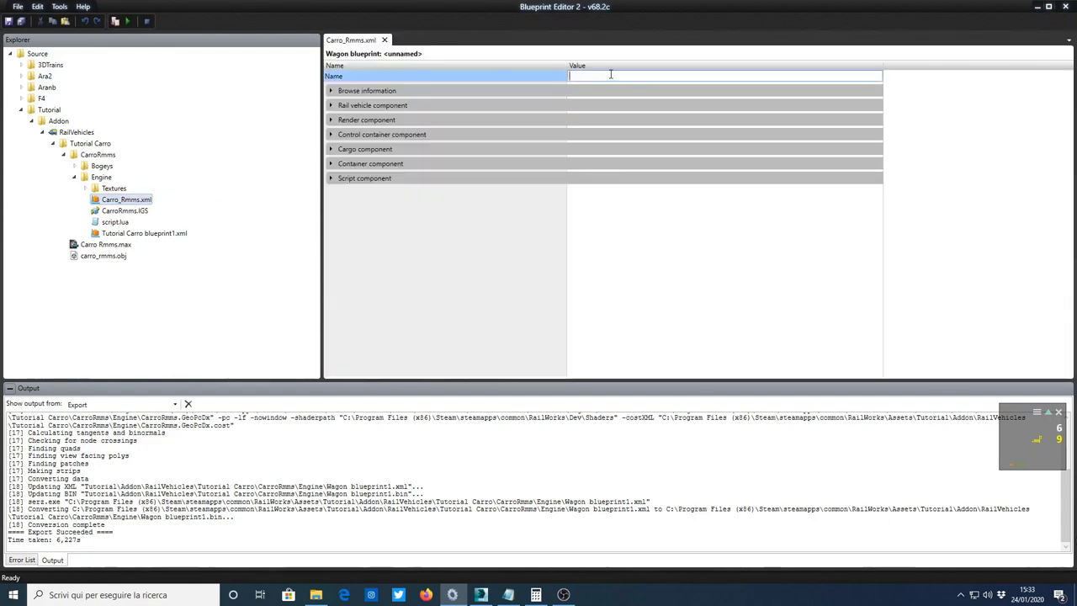
text(Carr)
text(o Rmms)
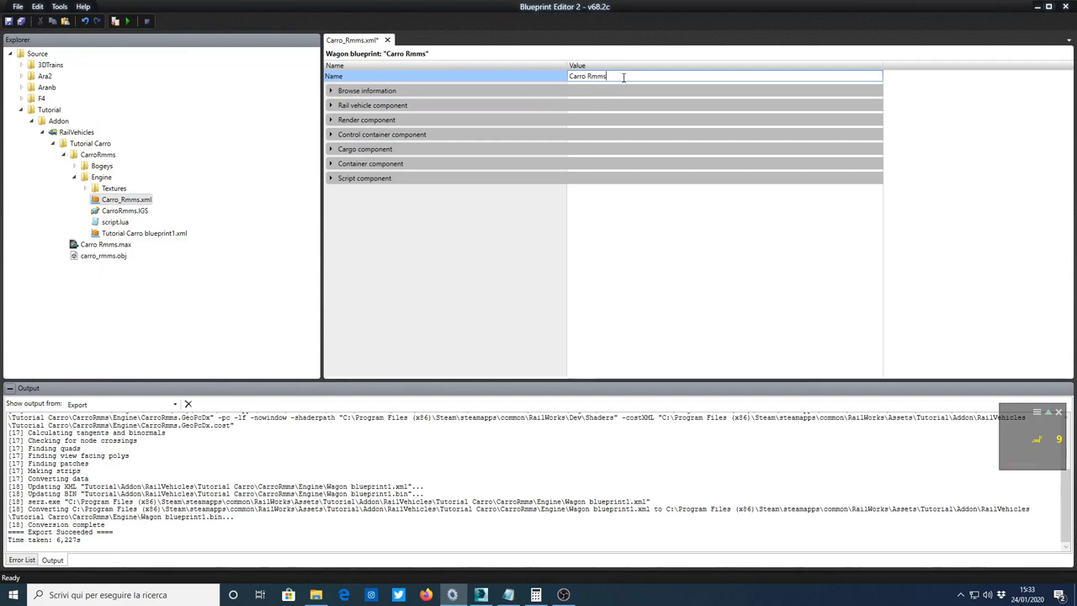
drag(621, 76, 575, 84)
key(ctrl+c)
right_click(574, 84)
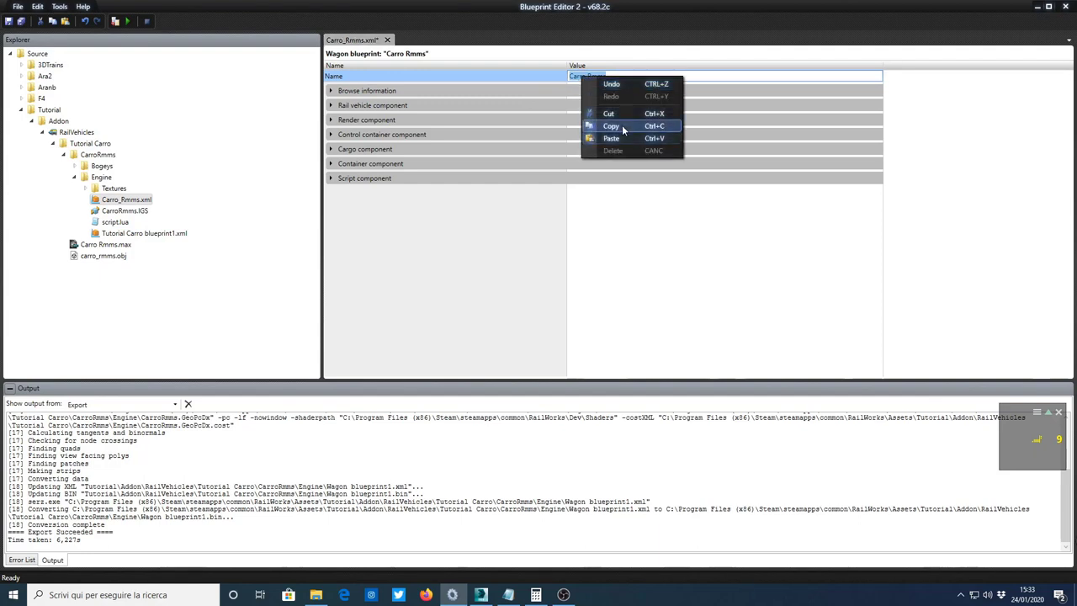
click(460, 133)
Paste Carro Rmms into every language of the Browse information display name.
click(331, 92)
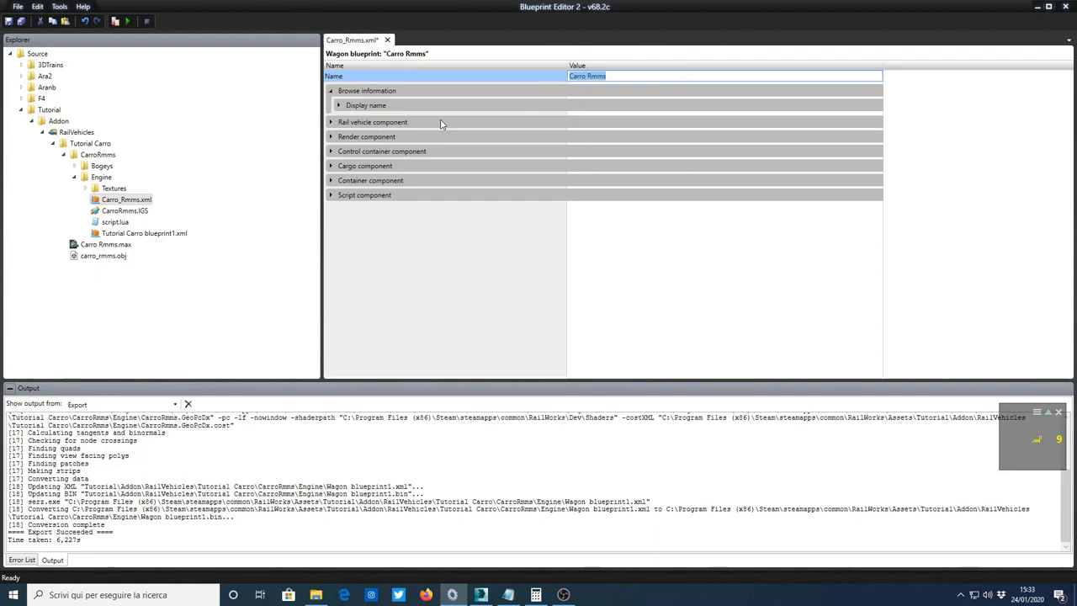
click(339, 105)
click(582, 120)
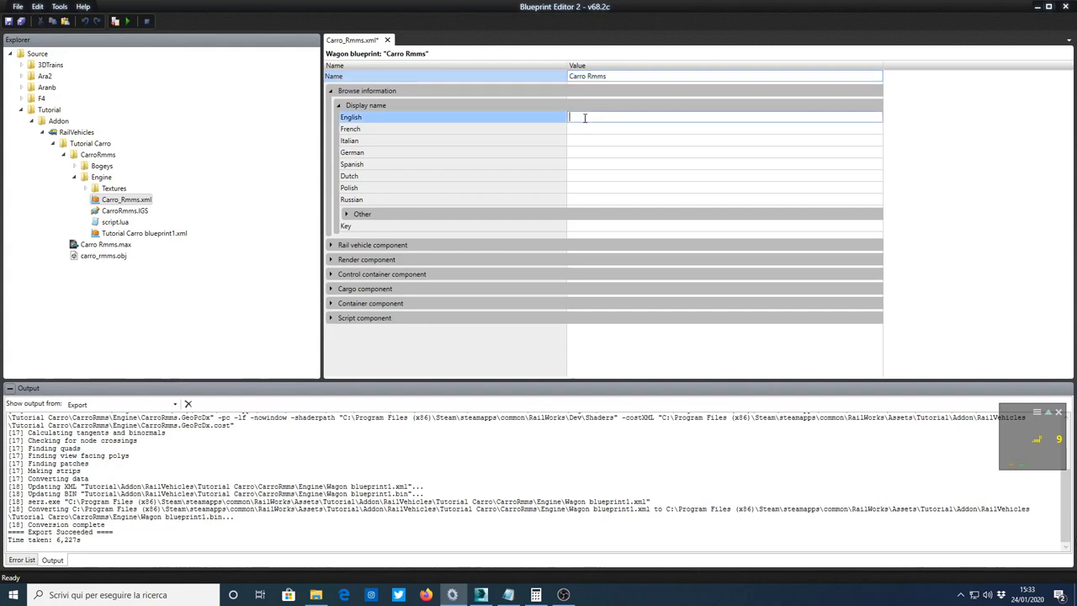
key(ctrl+v)
click(598, 131)
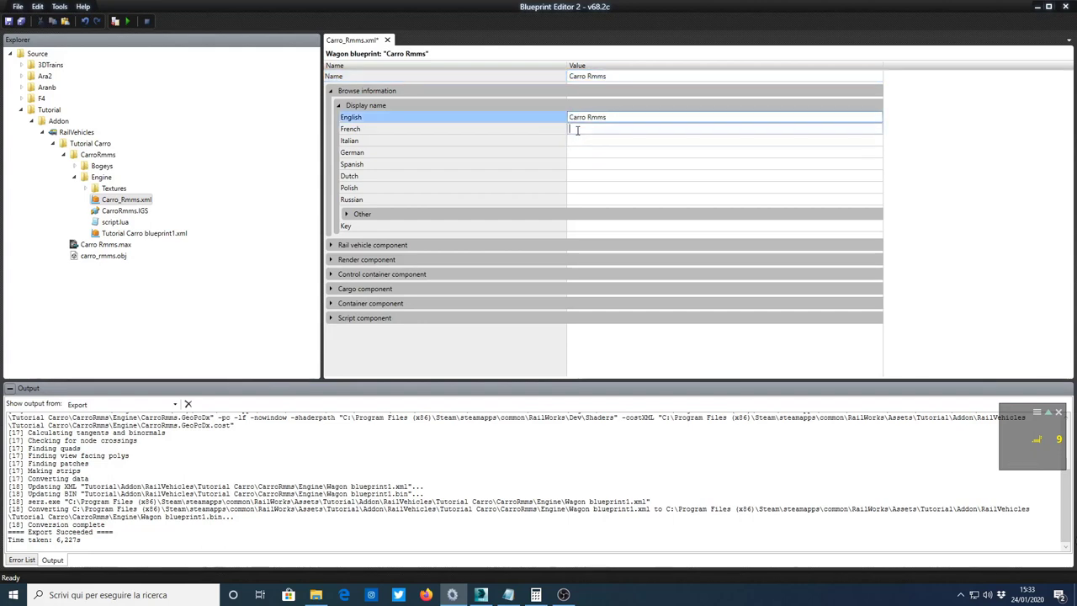
key(ctrl+v)
click(593, 142)
key(ctrl+v)
click(588, 154)
key(ctrl+v)
click(594, 165)
key(ctrl+v)
click(599, 177)
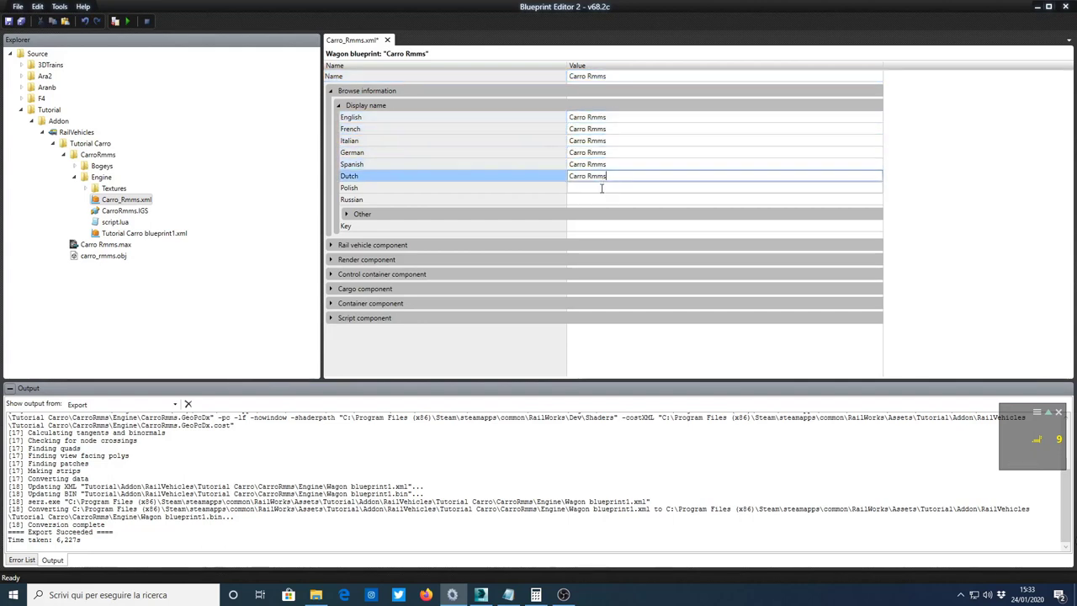
key(ctrl+v)
click(604, 188)
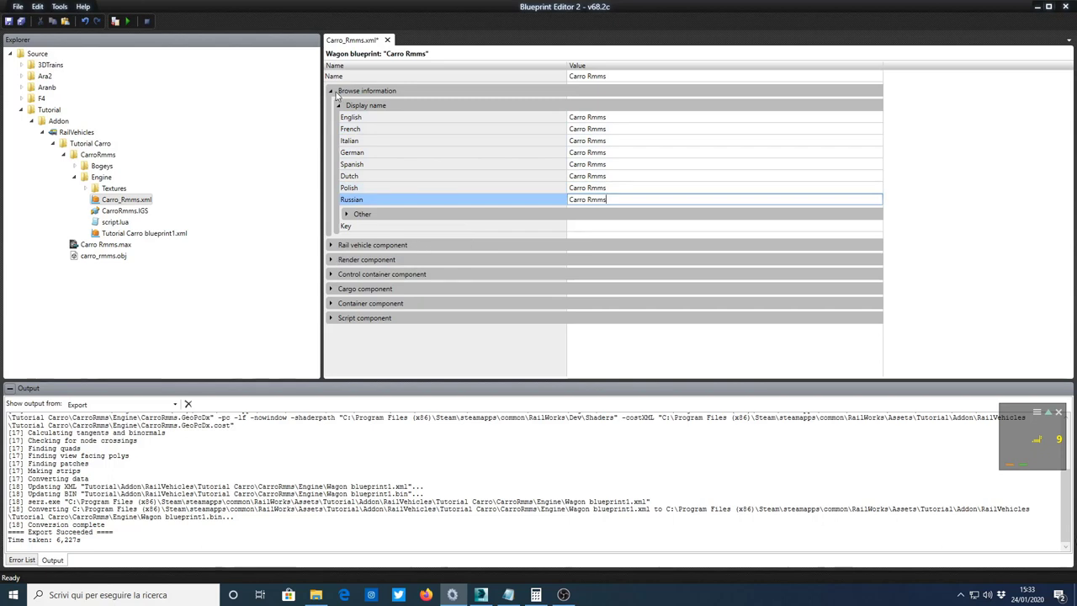
click(330, 91)
click(330, 105)
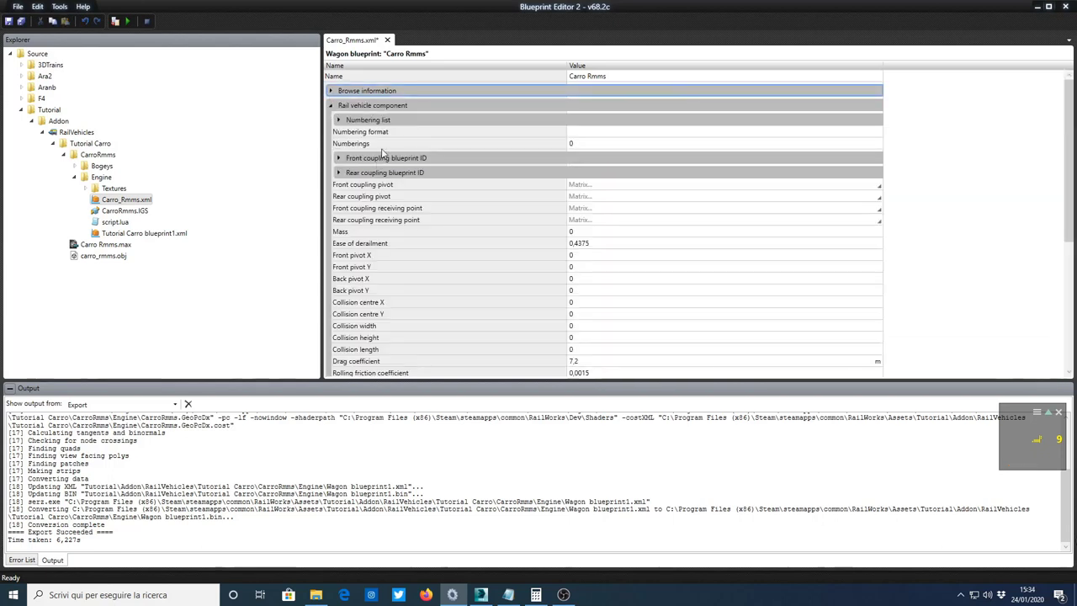
Set the wagon's Mass to 23, then switch to the wagon model in 3ds Max.
scroll(426, 243, down, 1)
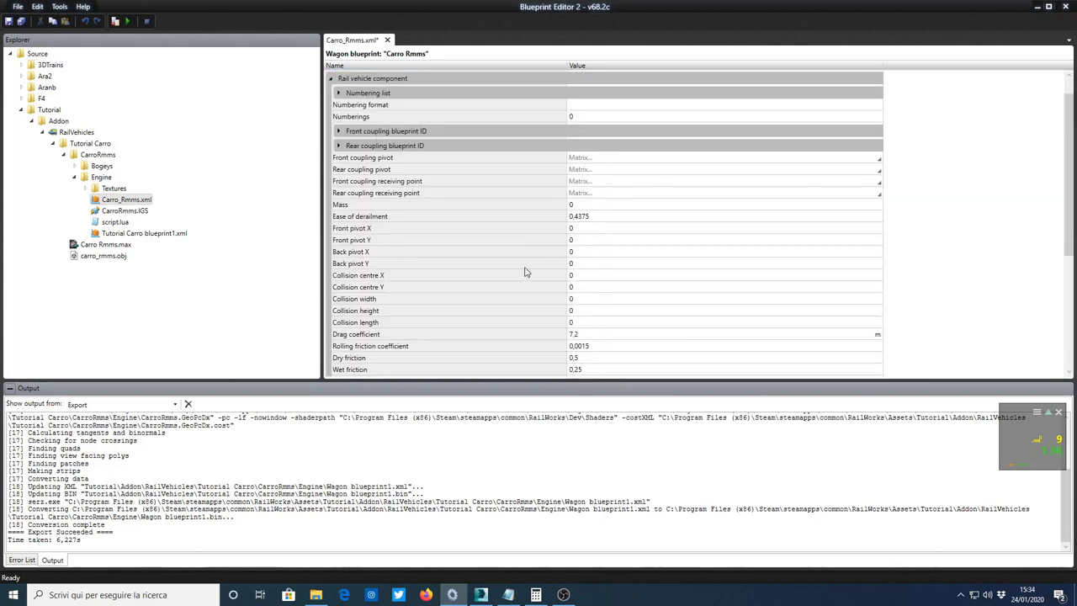
scroll(530, 231, down, 1)
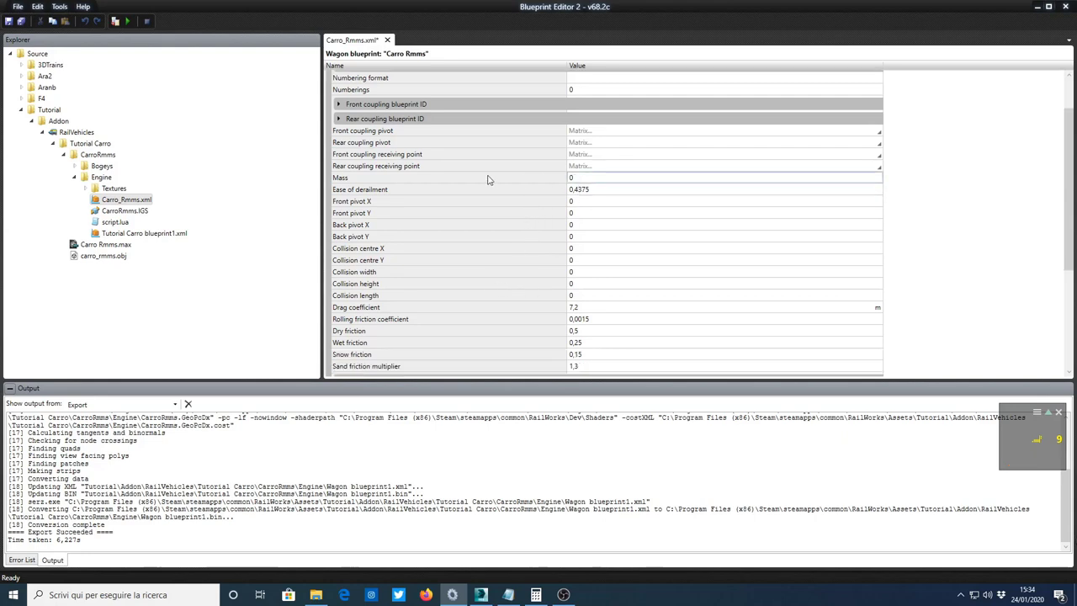
click(345, 180)
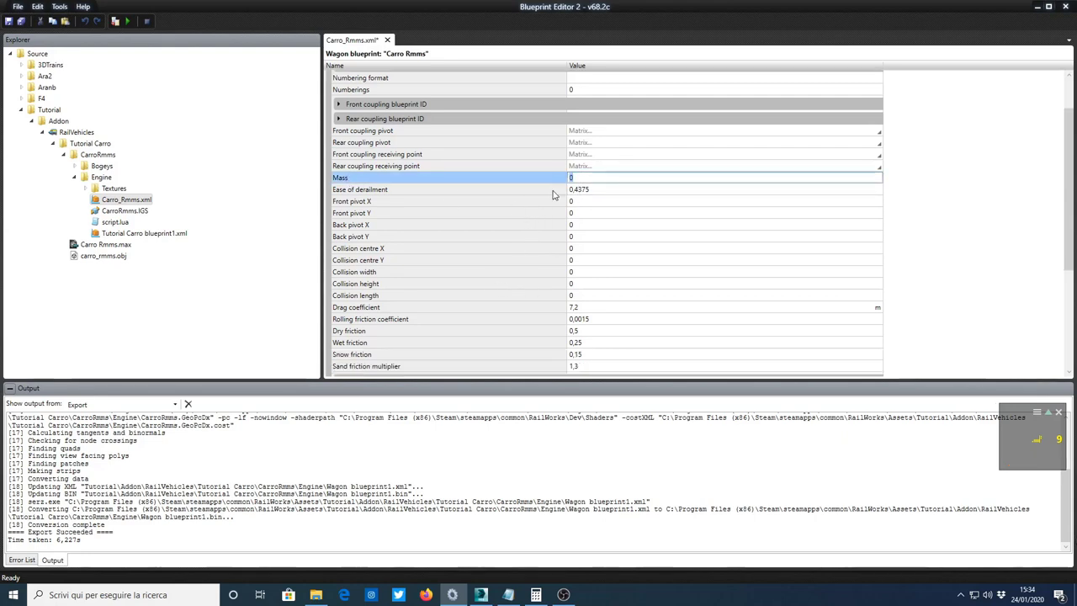
text(23)
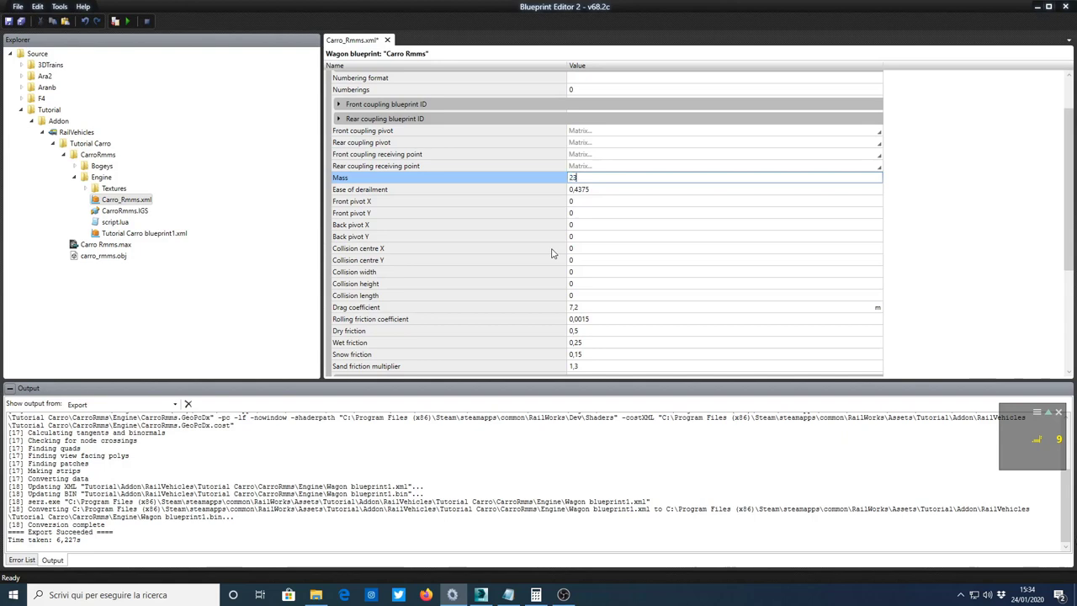
click(570, 202)
scroll(430, 249, down, 1)
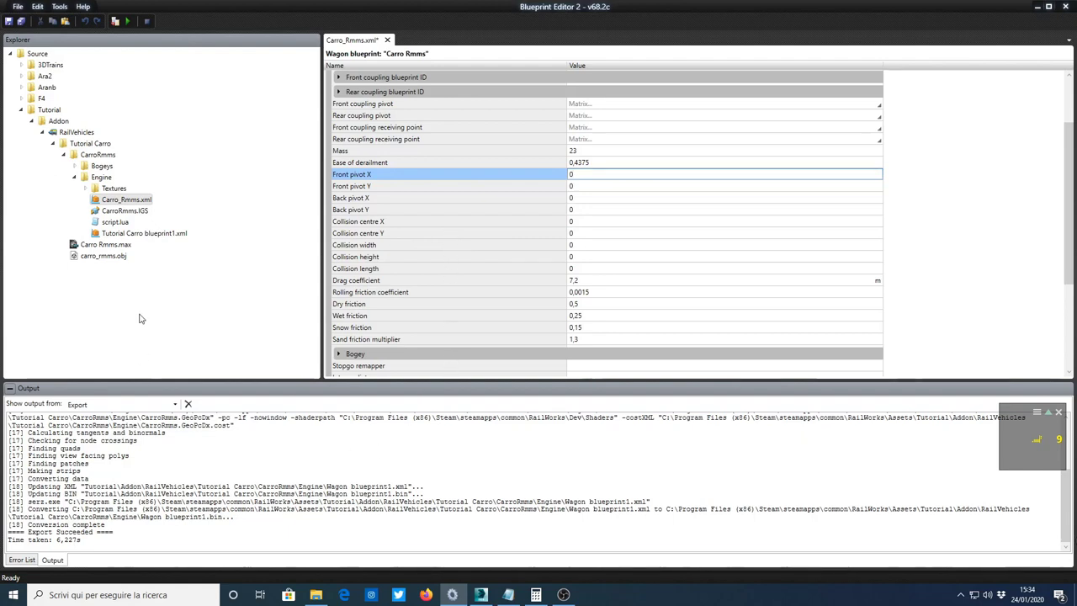
click(481, 594)
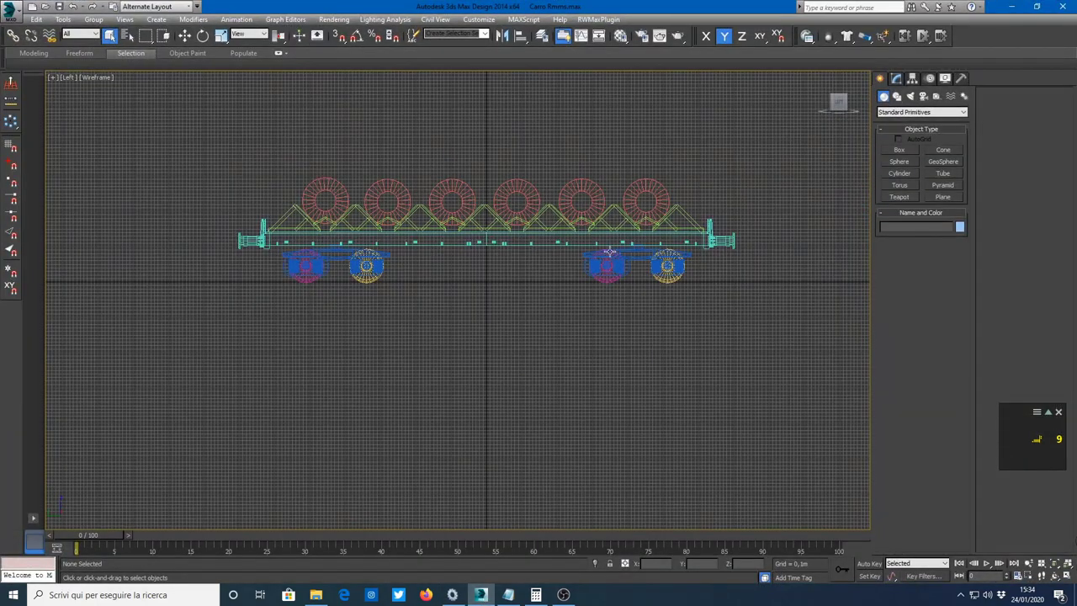
Draw a flat box spanning the wagon's 14,047m length and copy its Width value.
scroll(609, 252, up, 2)
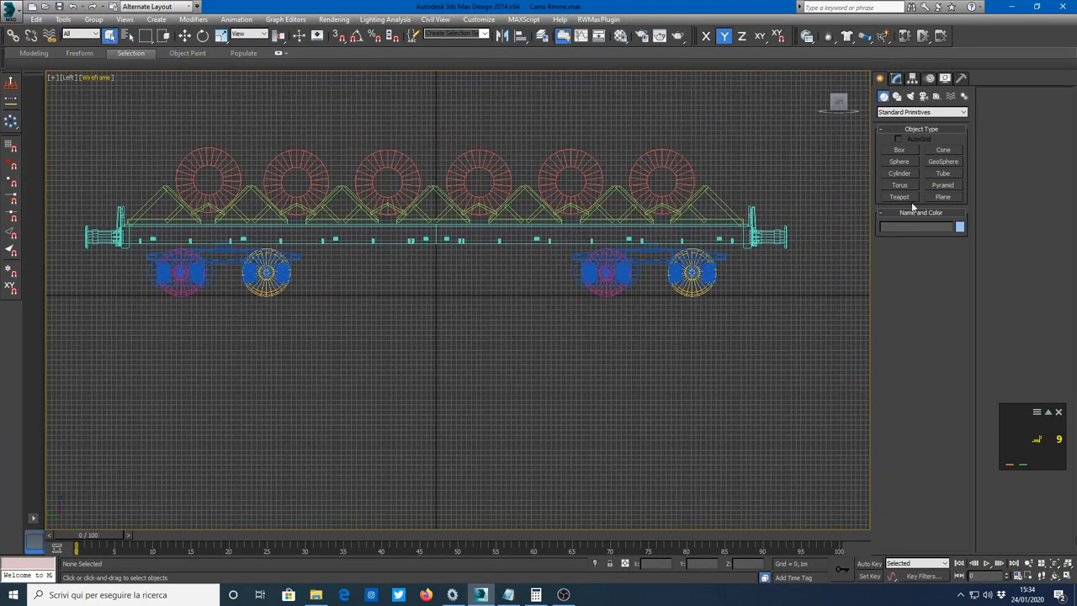
click(902, 150)
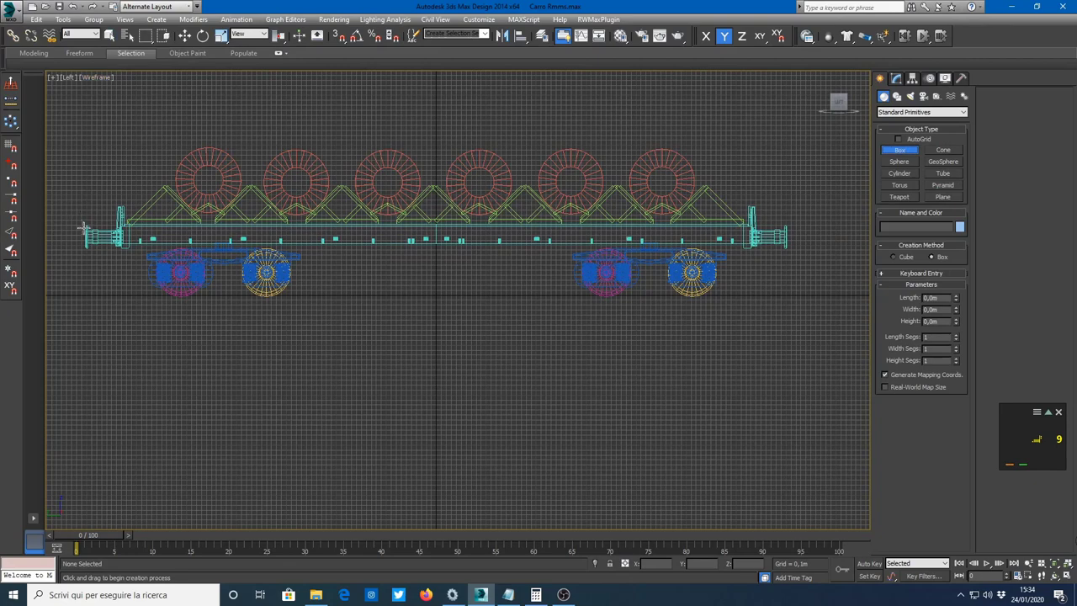
drag(84, 227, 786, 298)
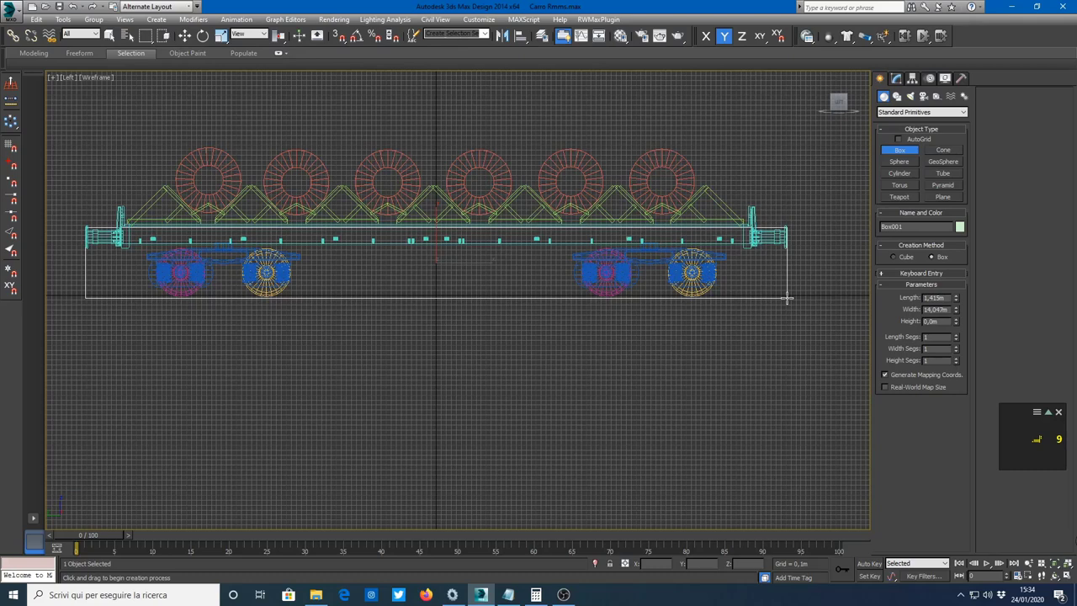
right_click(934, 310)
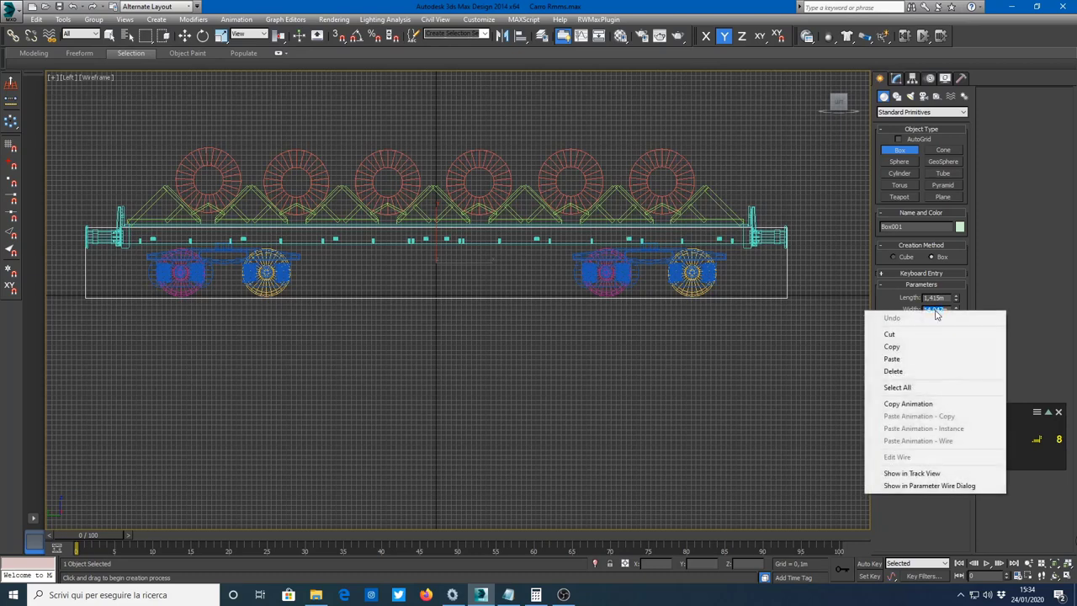
click(878, 345)
click(535, 593)
Enter 14,024 in Calculator and set the box Width to 14,024m.
right_click(236, 119)
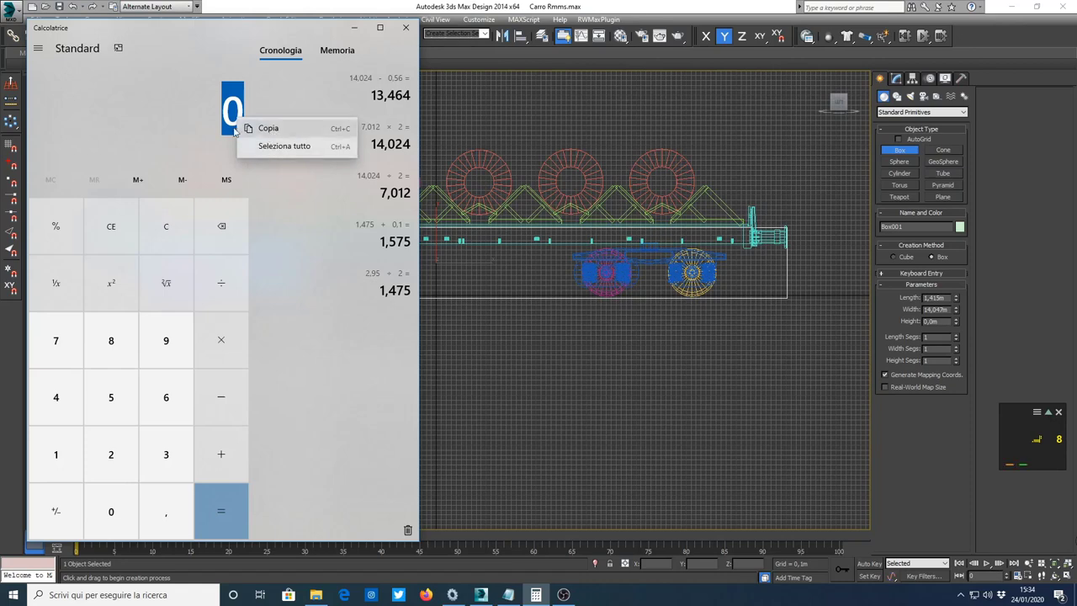
click(257, 131)
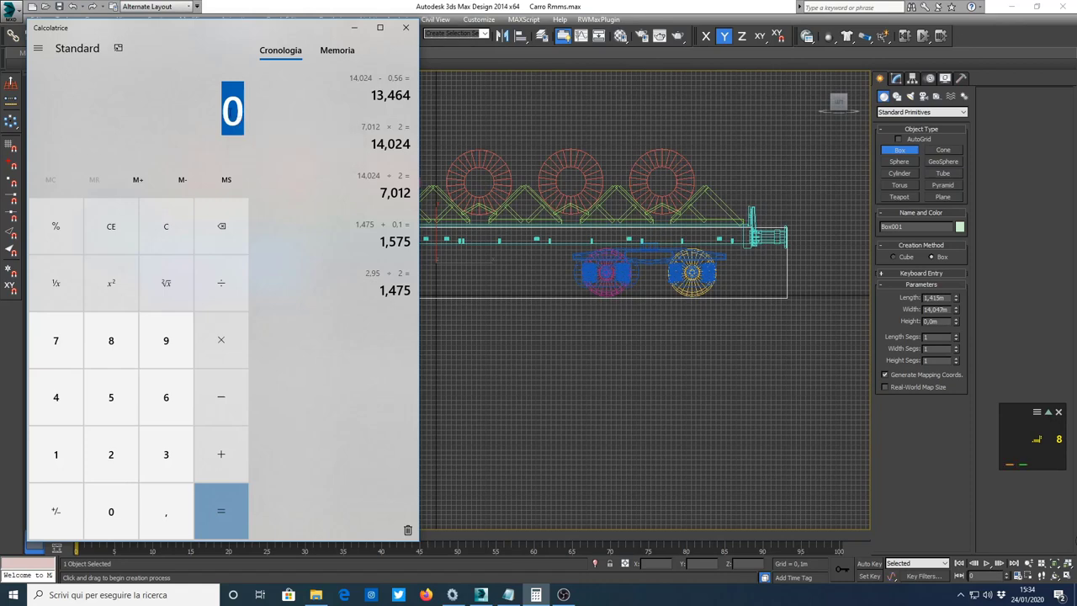
click(60, 452)
click(59, 393)
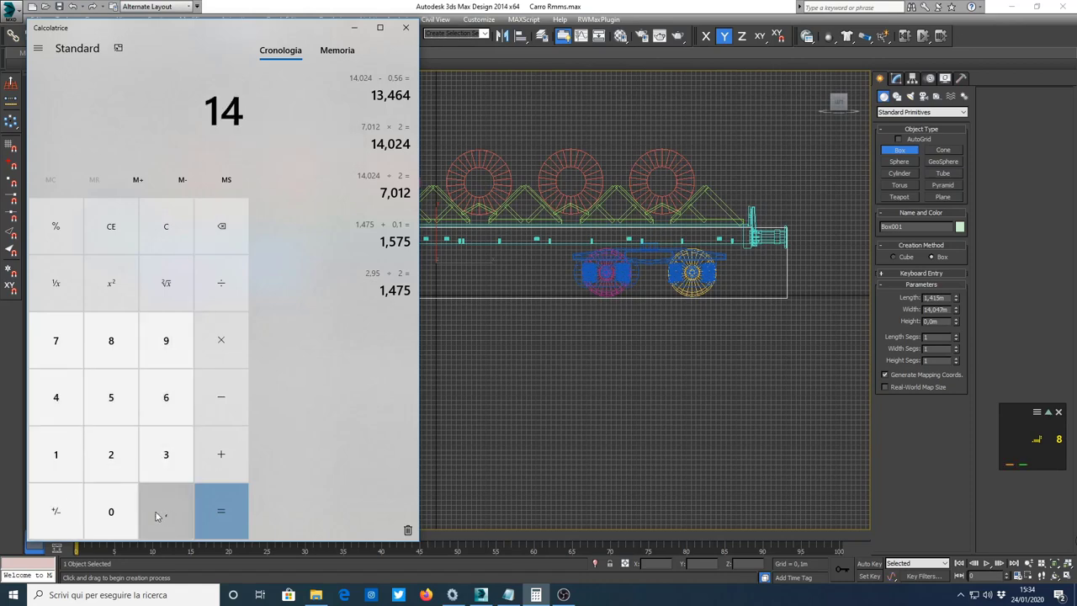
click(158, 517)
click(109, 510)
click(118, 455)
click(59, 397)
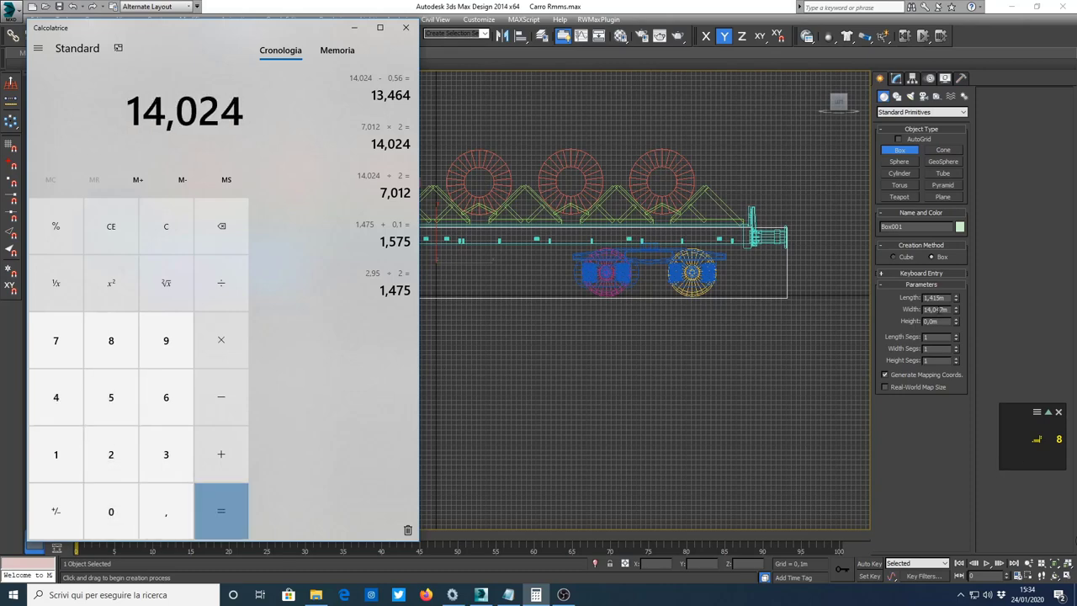
click(938, 317)
click(923, 325)
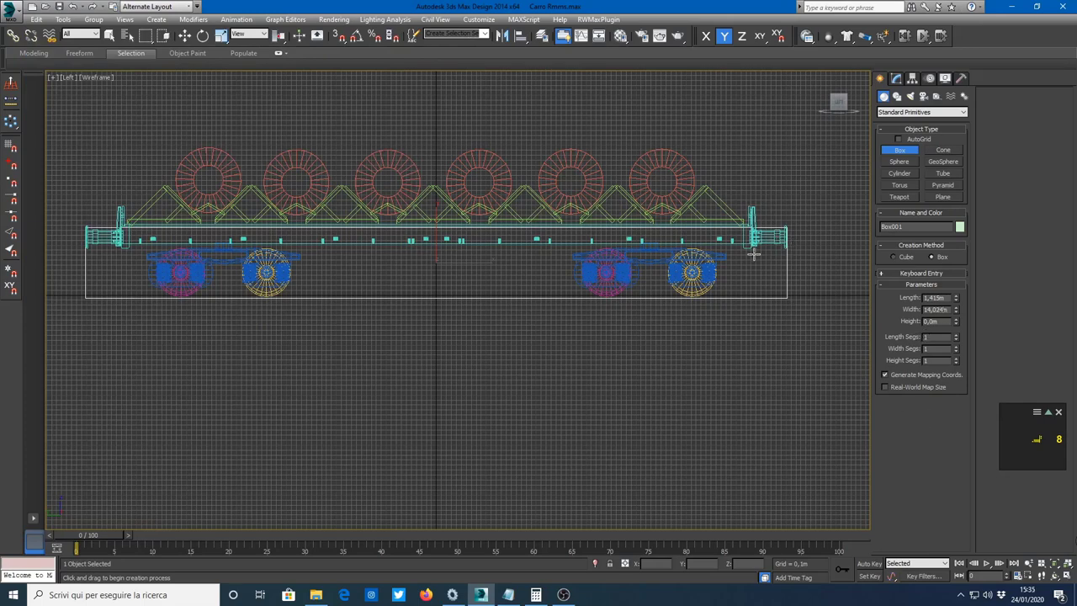
Halve 14,024 in Calculator to get 7,012 and select that result.
click(535, 594)
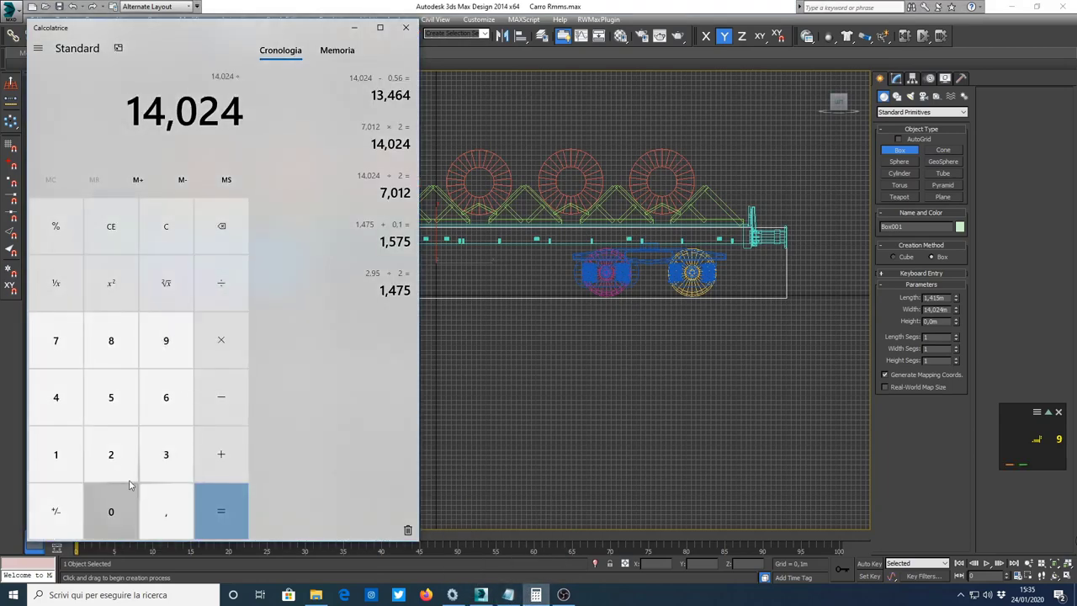
click(118, 455)
click(226, 509)
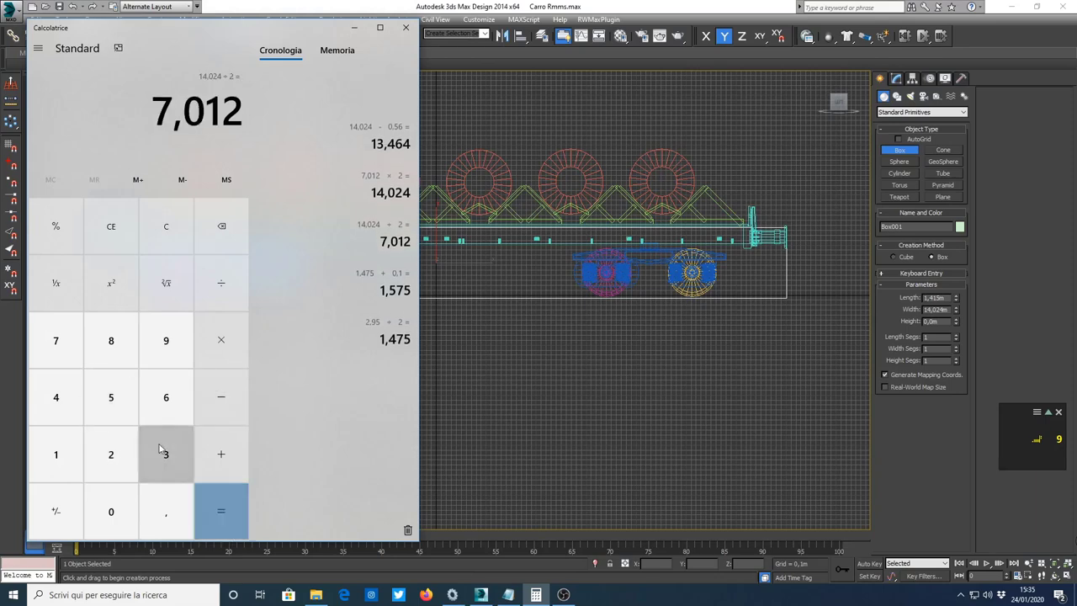
drag(160, 108, 246, 123)
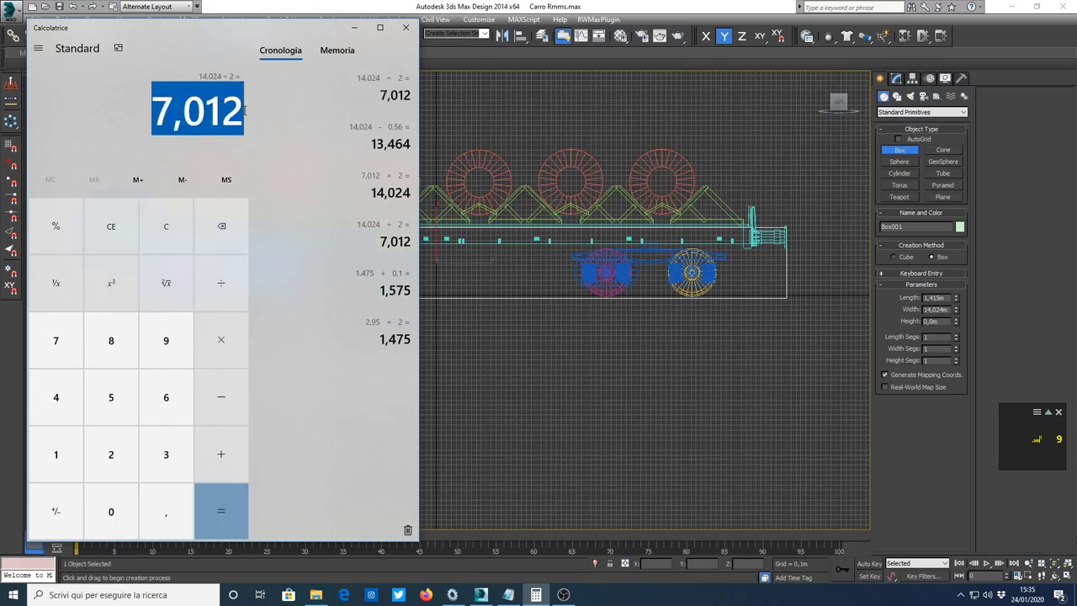
click(245, 123)
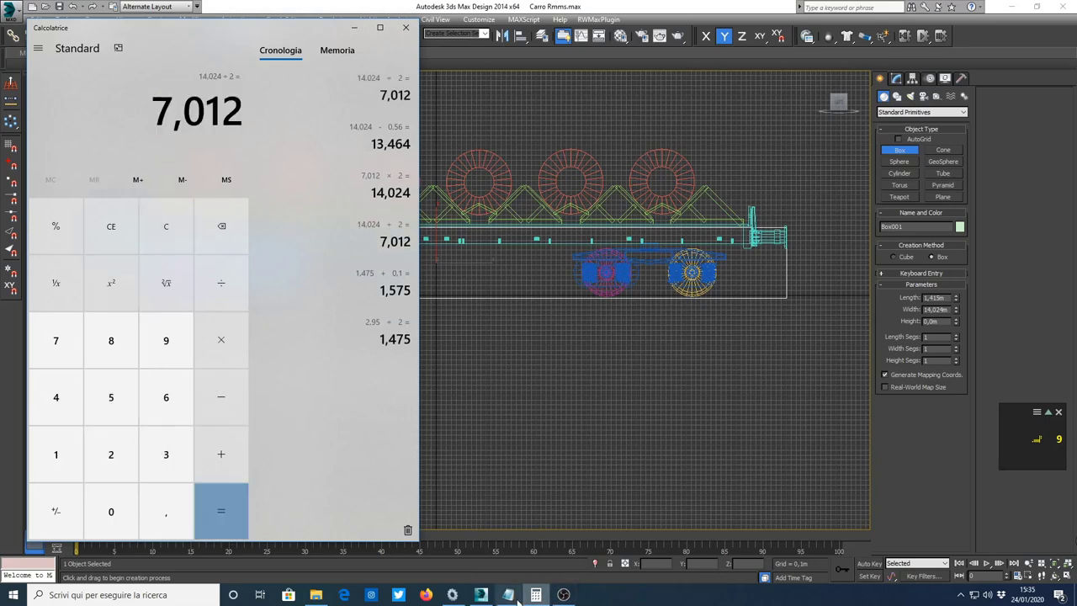
click(452, 594)
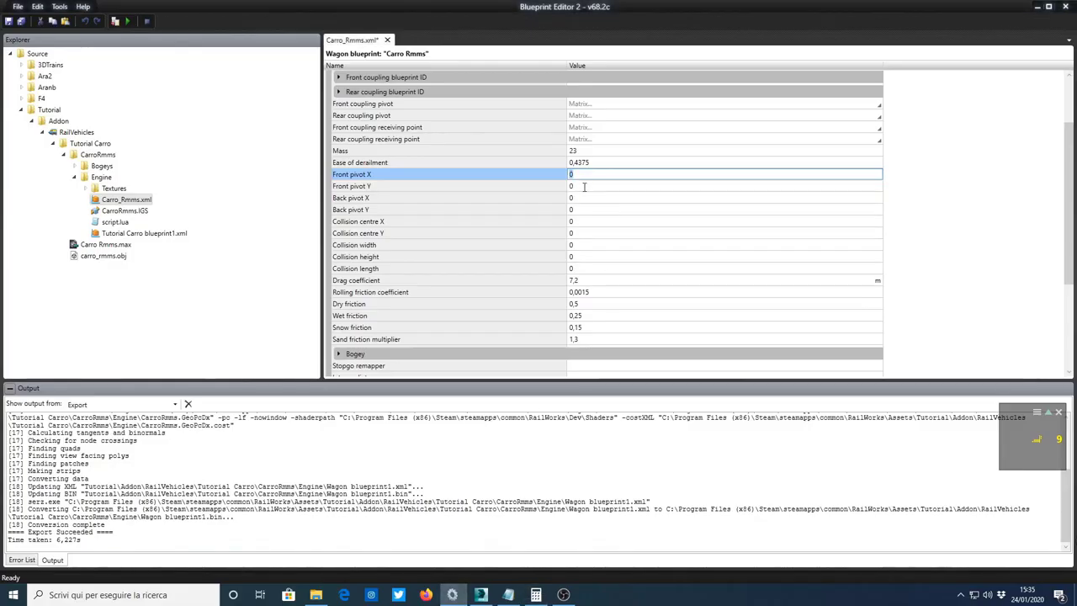
Set Front pivot X to 7,01 and Back pivot X to -7,01.
text(7)
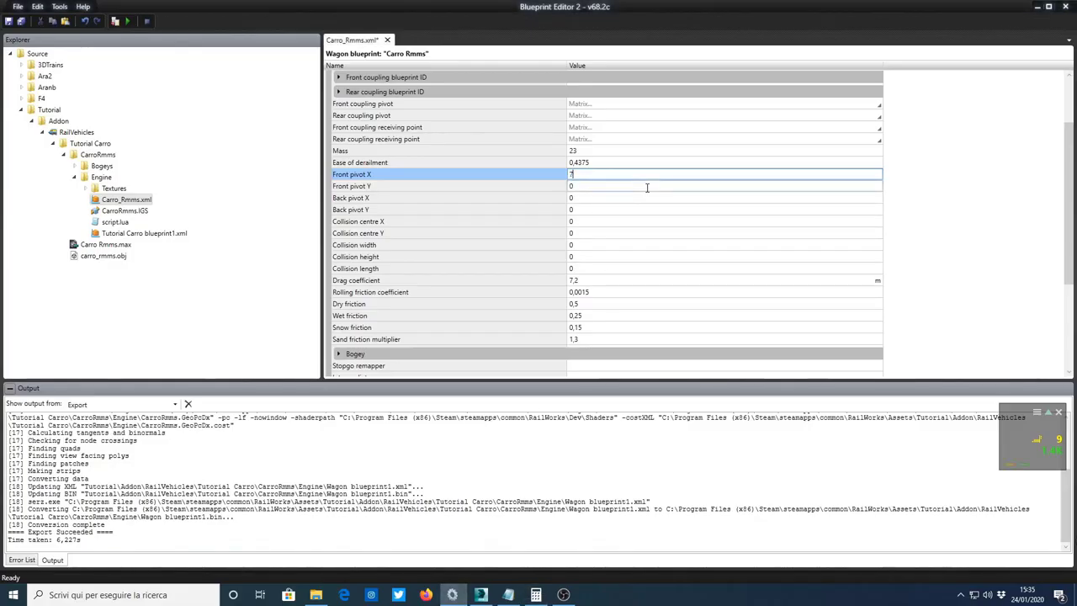
text(,01)
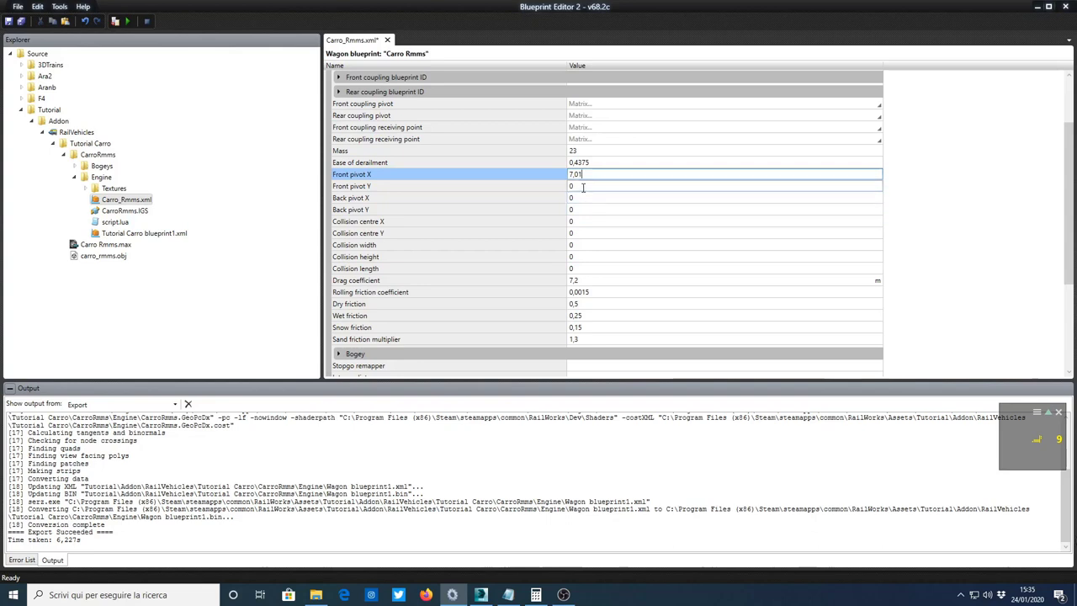
click(423, 188)
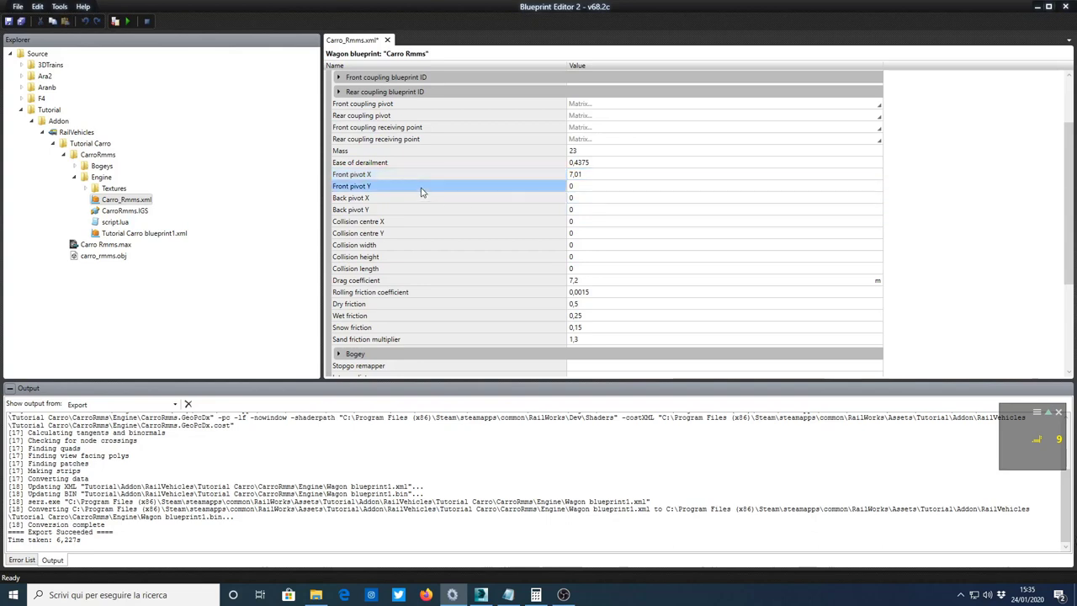
click(580, 199)
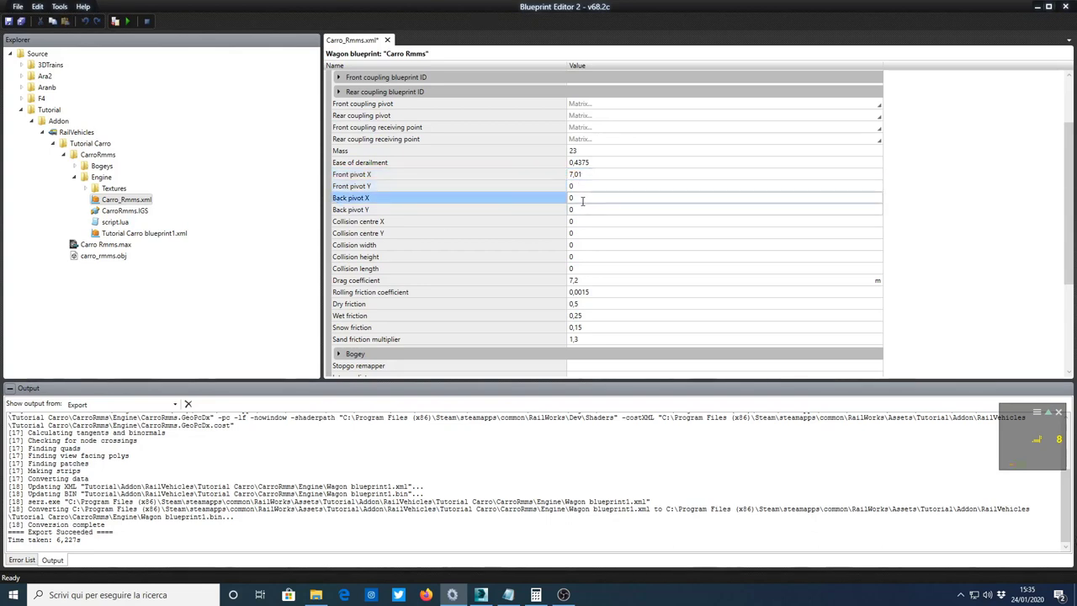
click(582, 200)
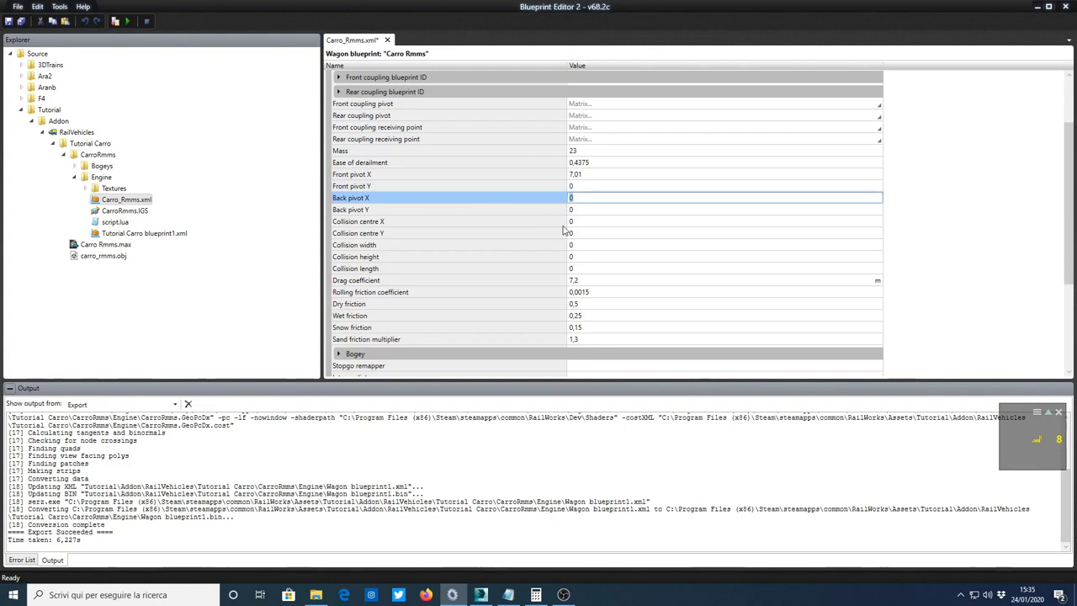
text(-)
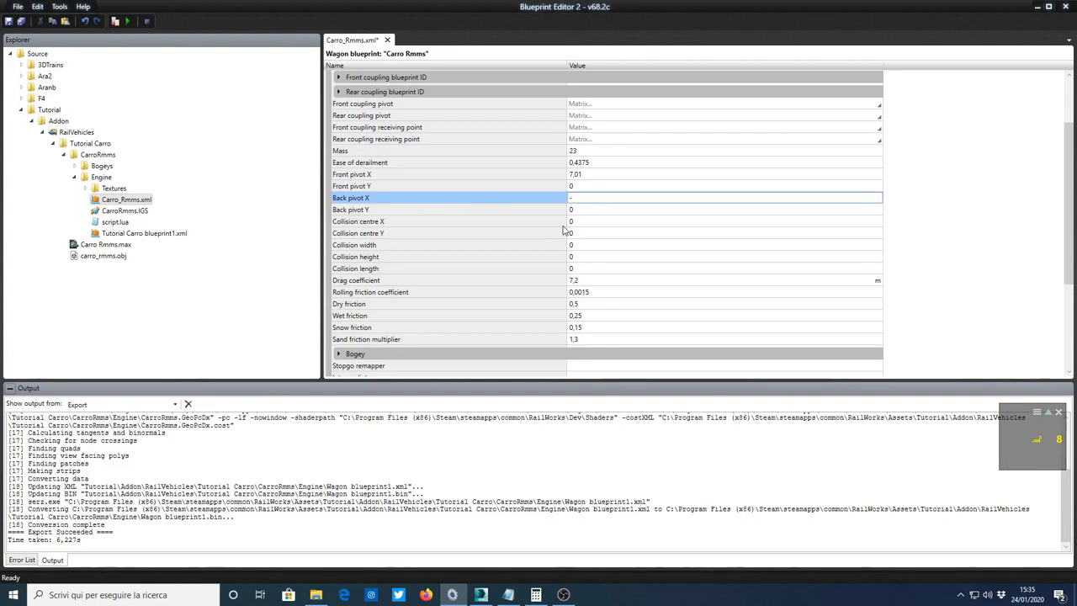
text(7,01)
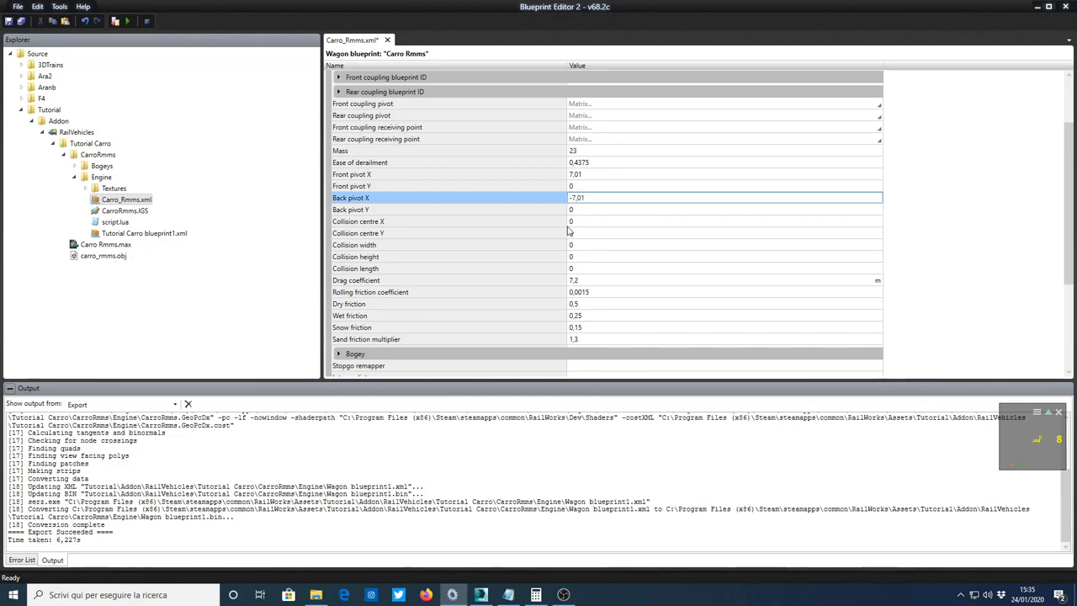
click(520, 211)
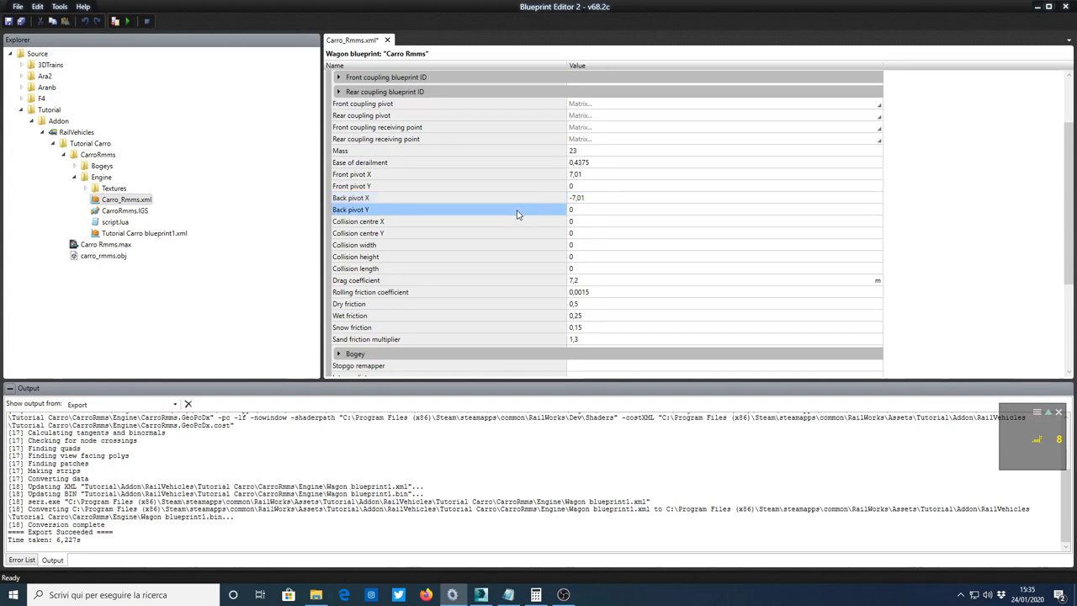
click(476, 226)
click(463, 234)
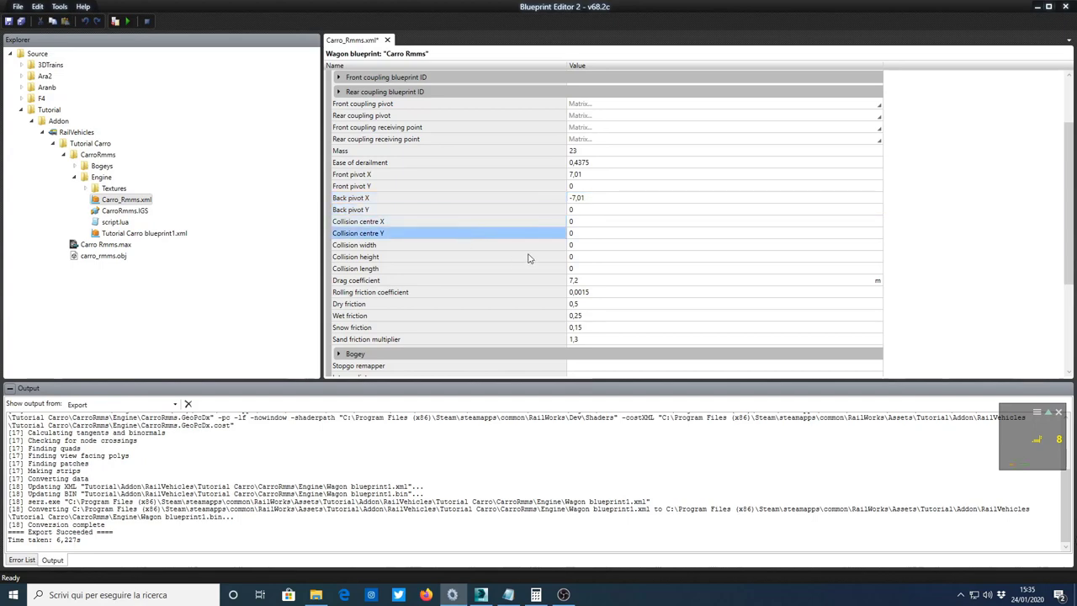
click(575, 234)
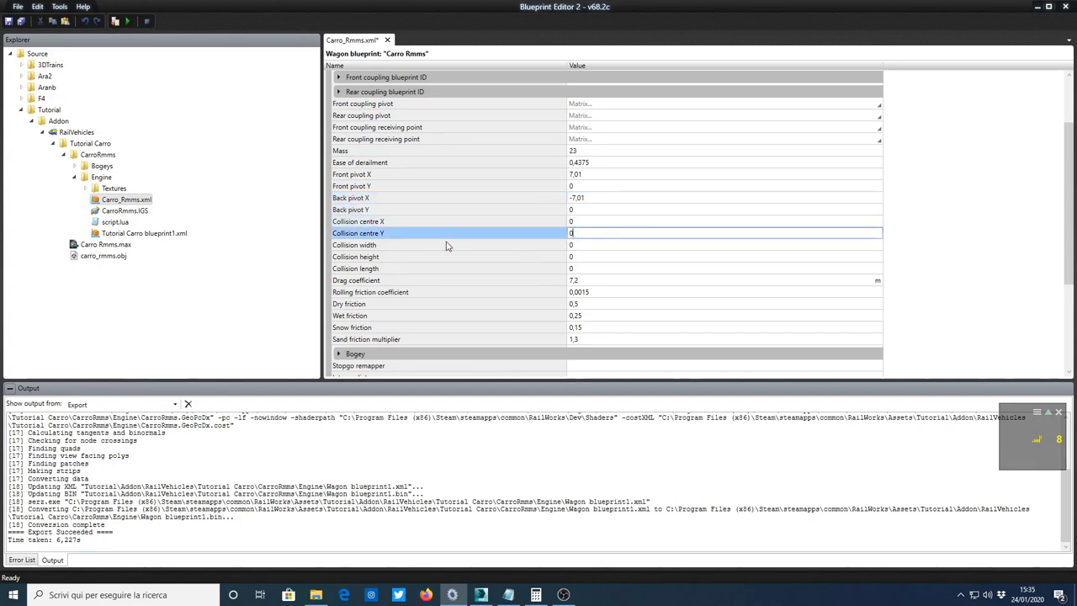
Place the Notepad collision formulas beside the blueprint and check the Collision Centre X and Y entries.
click(508, 595)
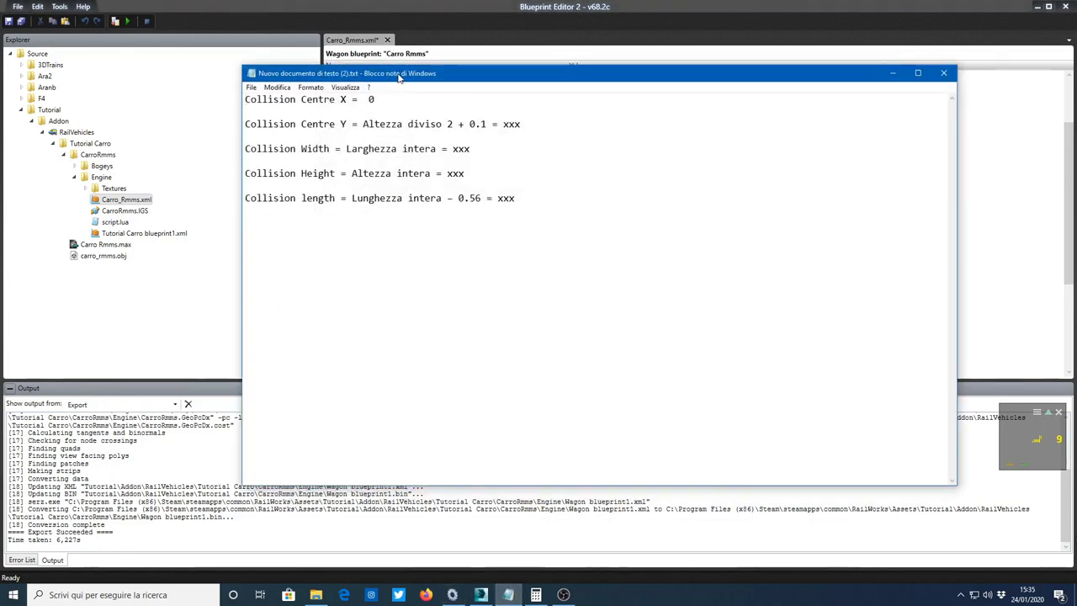
drag(401, 74, 496, 259)
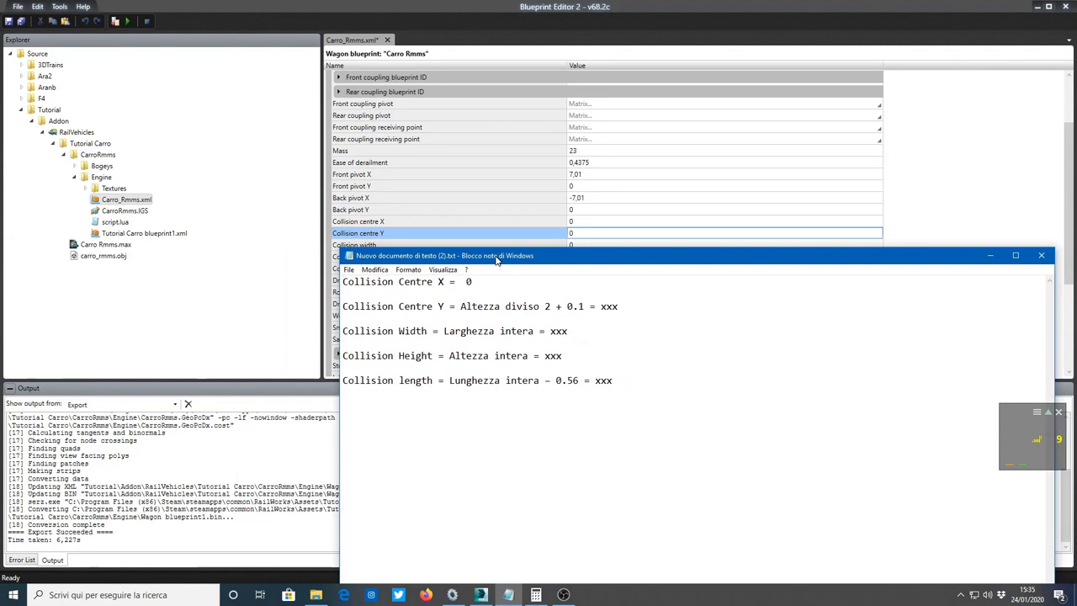
click(362, 222)
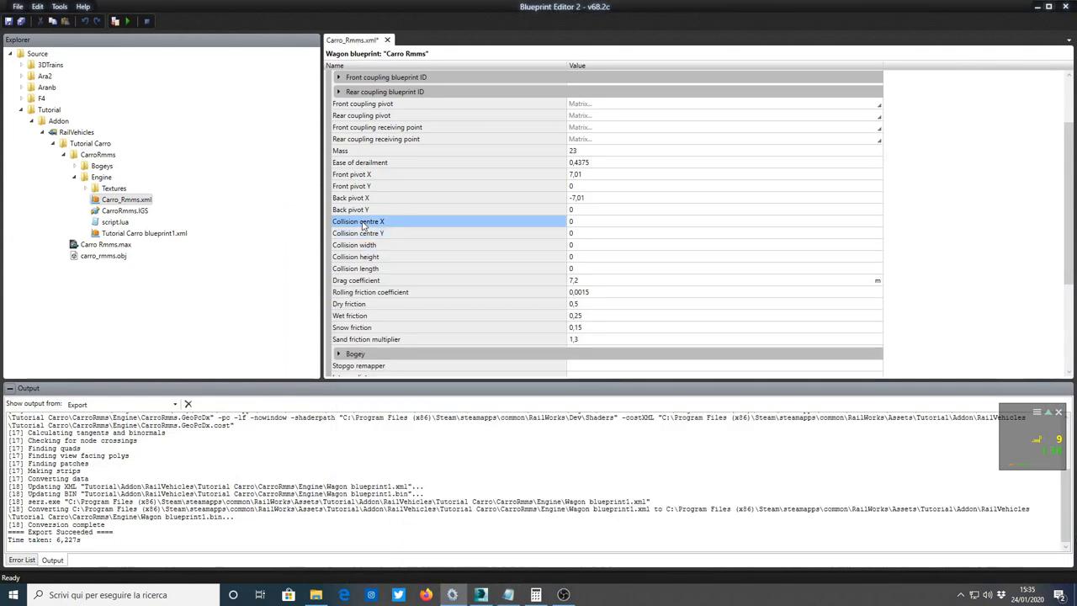
click(577, 223)
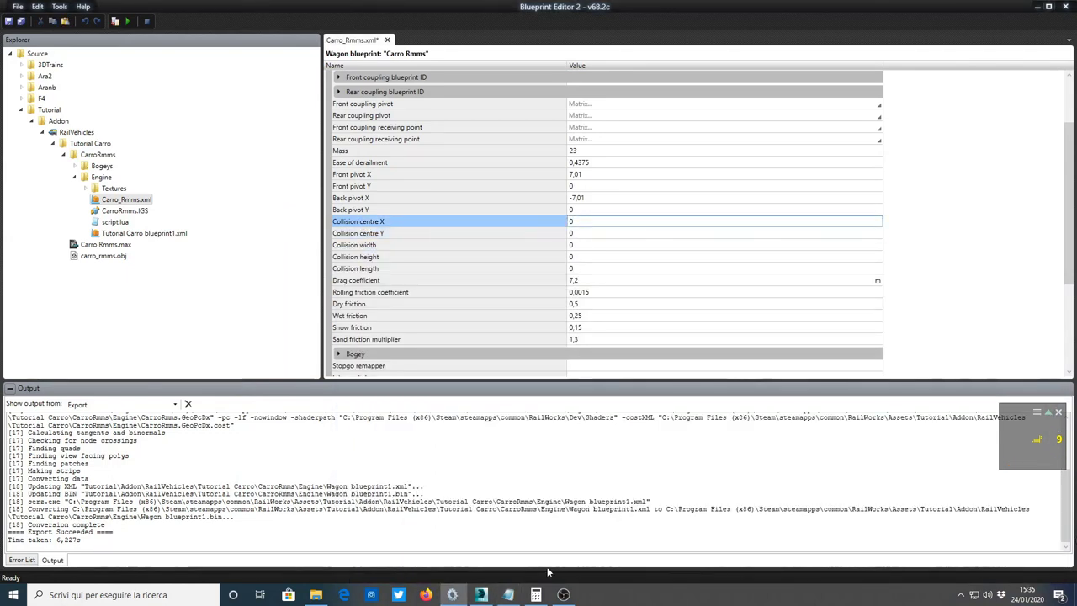
click(507, 594)
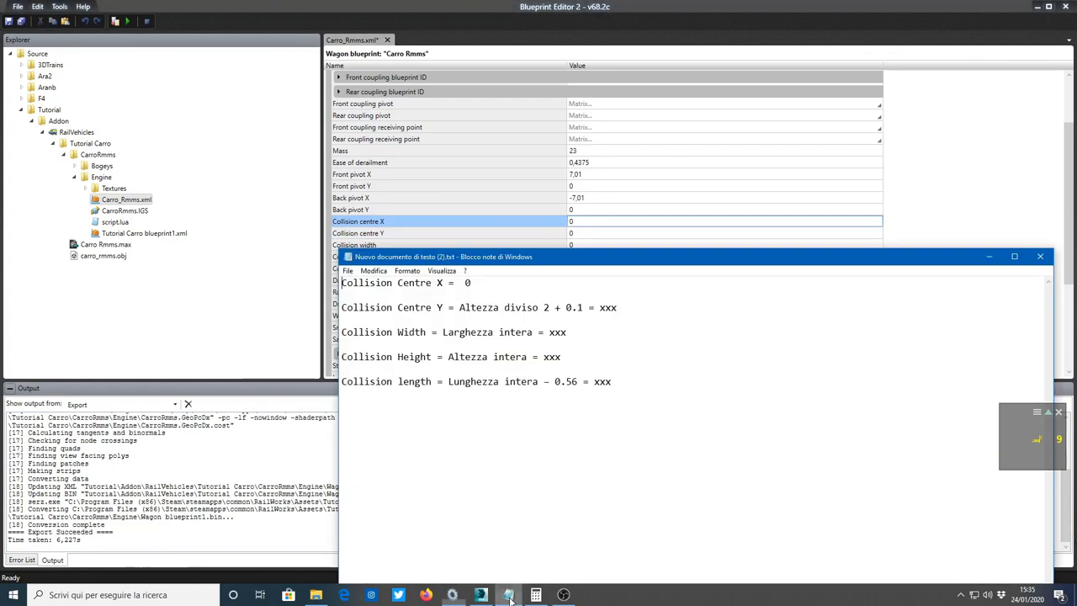
double_click(471, 284)
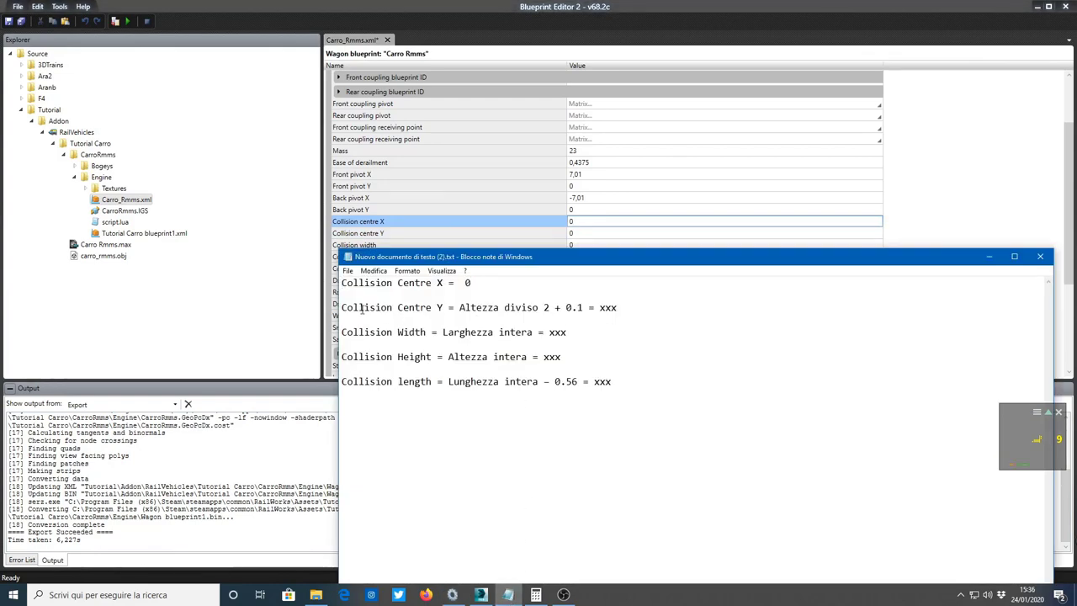
drag(545, 265, 477, 314)
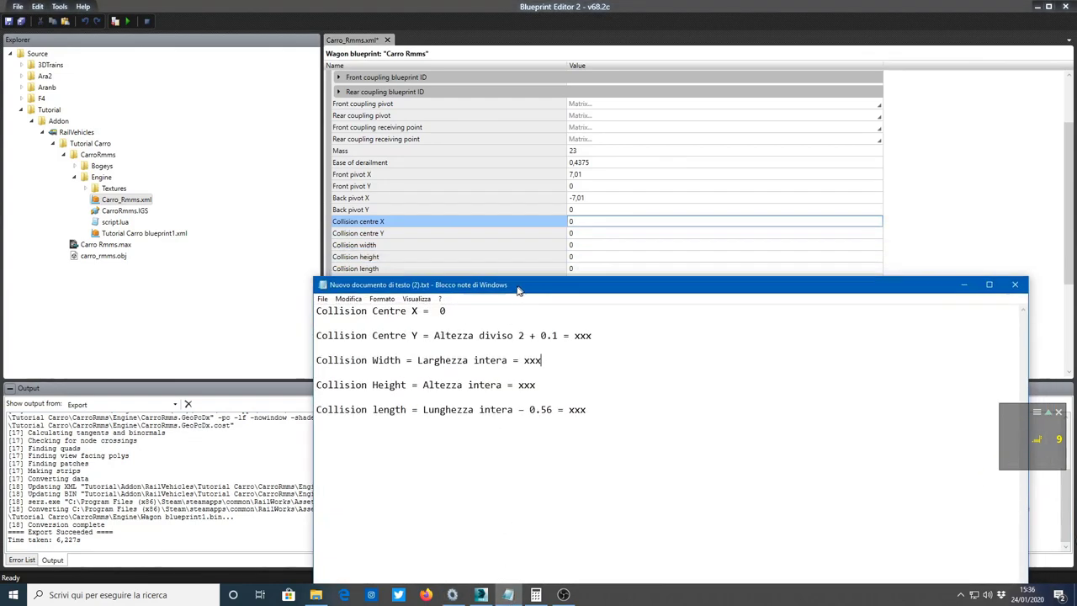
click(379, 235)
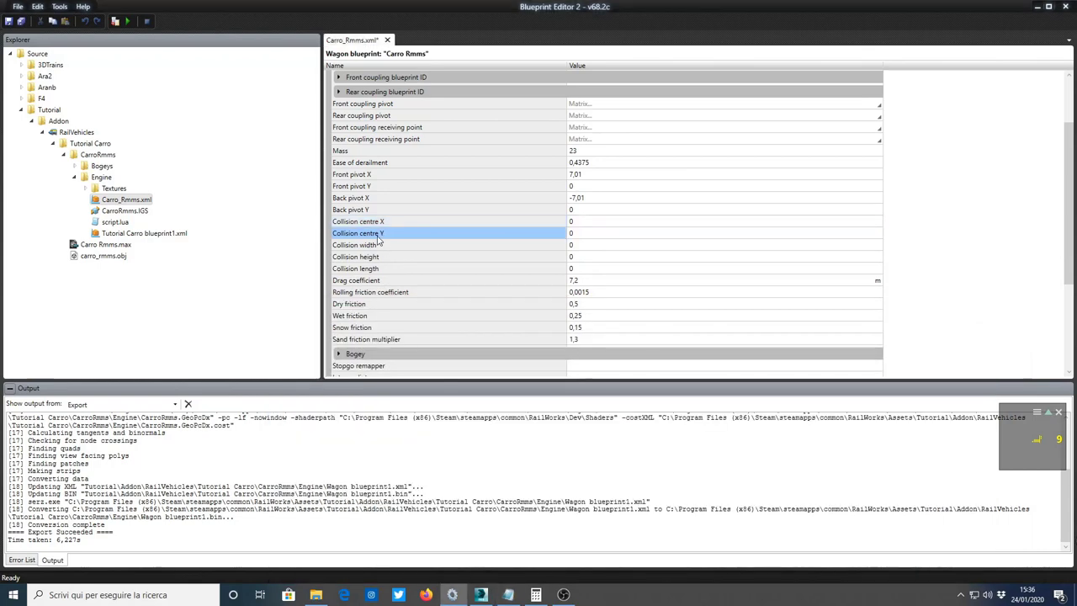
click(507, 595)
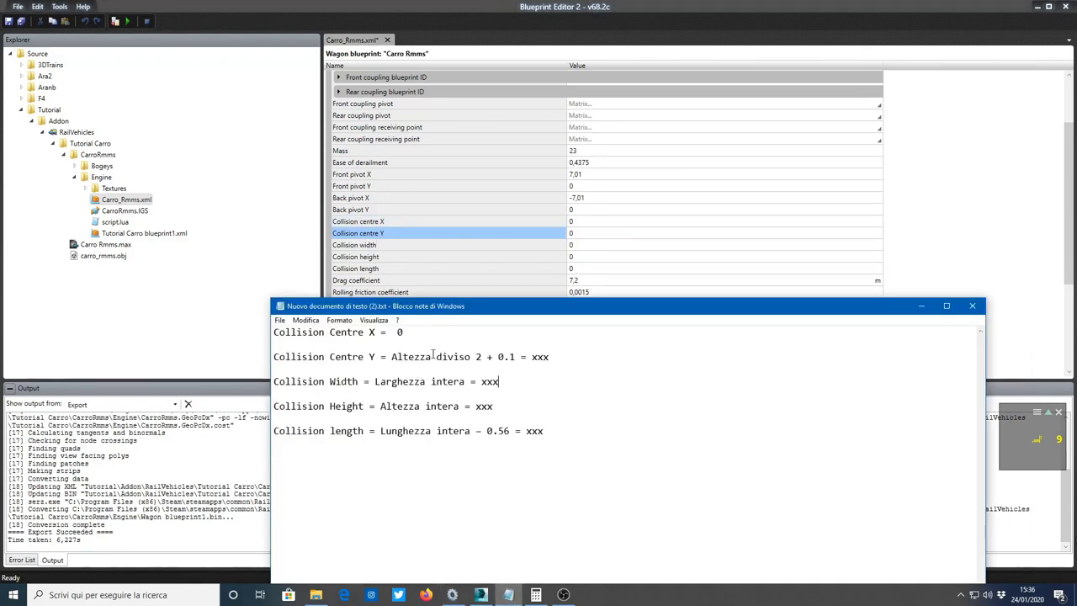
drag(392, 357, 548, 358)
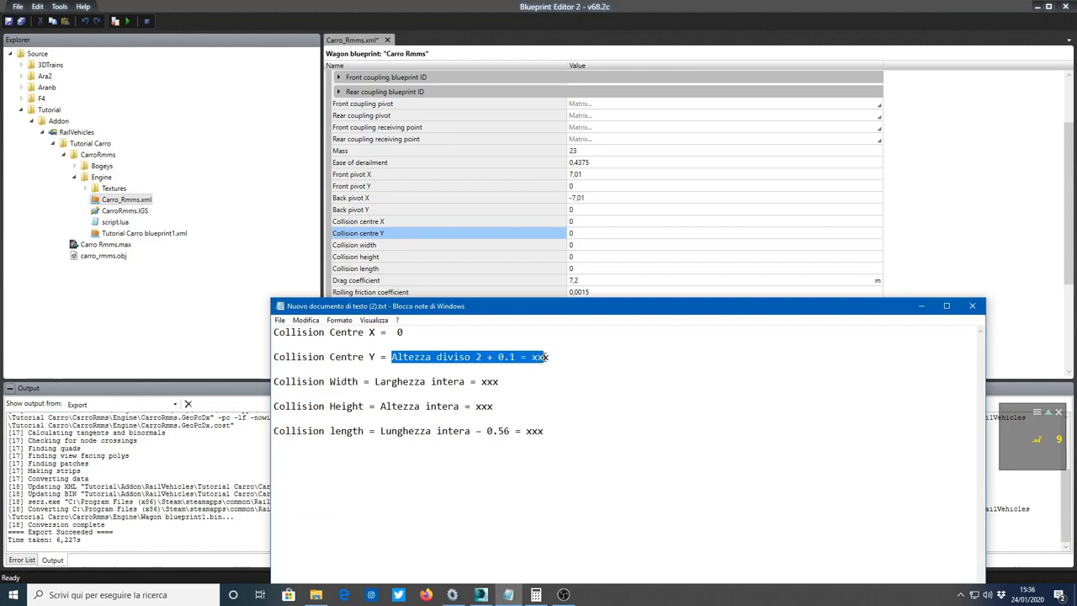
click(572, 409)
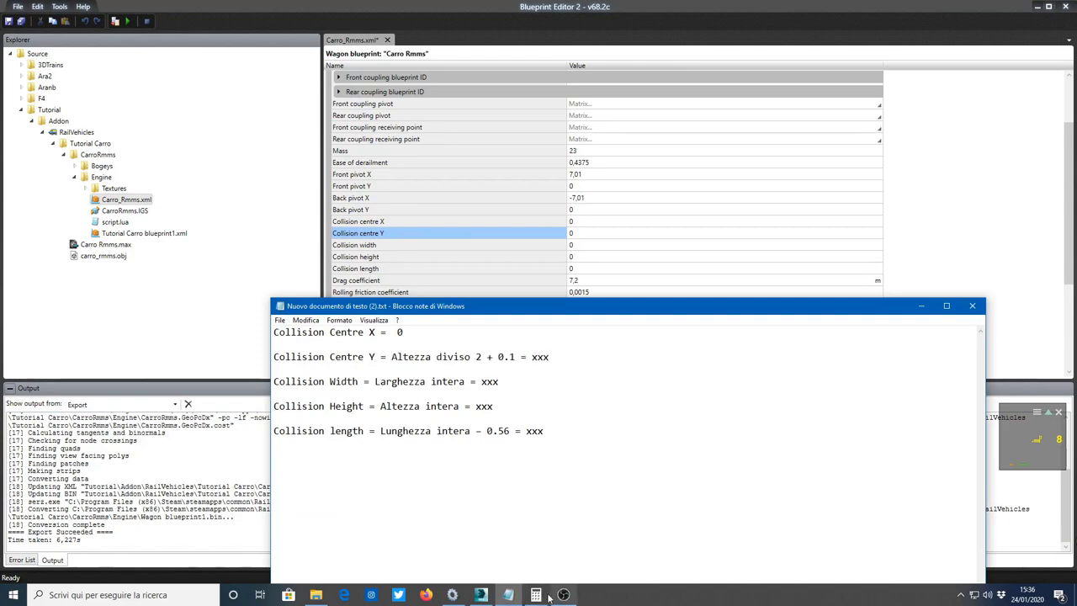
Draw Box002, 2,908m long by 1,46m wide, over the wagon in the Left viewport.
click(480, 595)
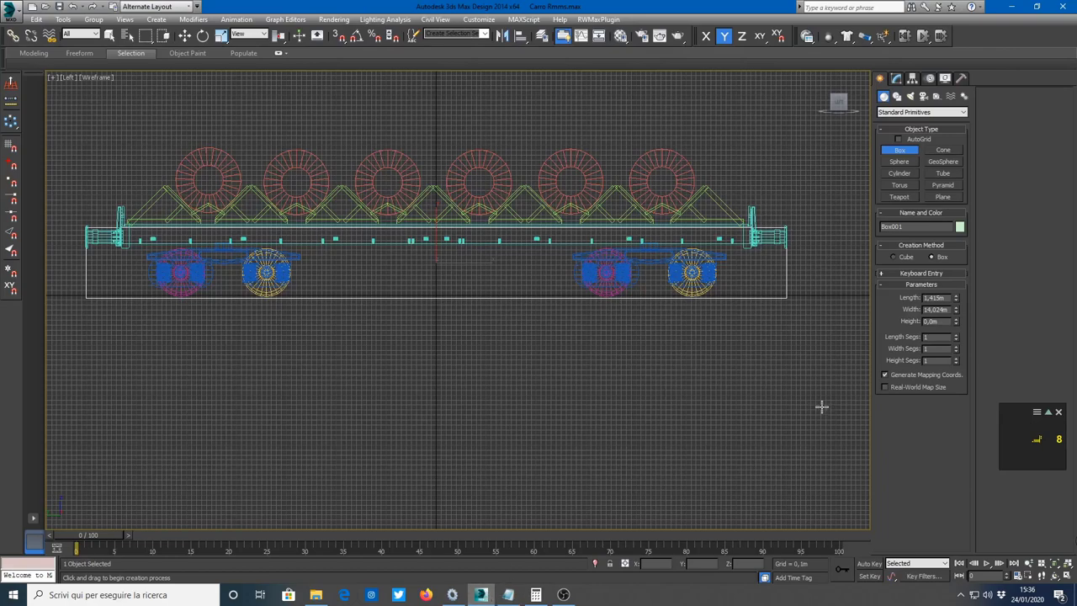
scroll(495, 160, up, 3)
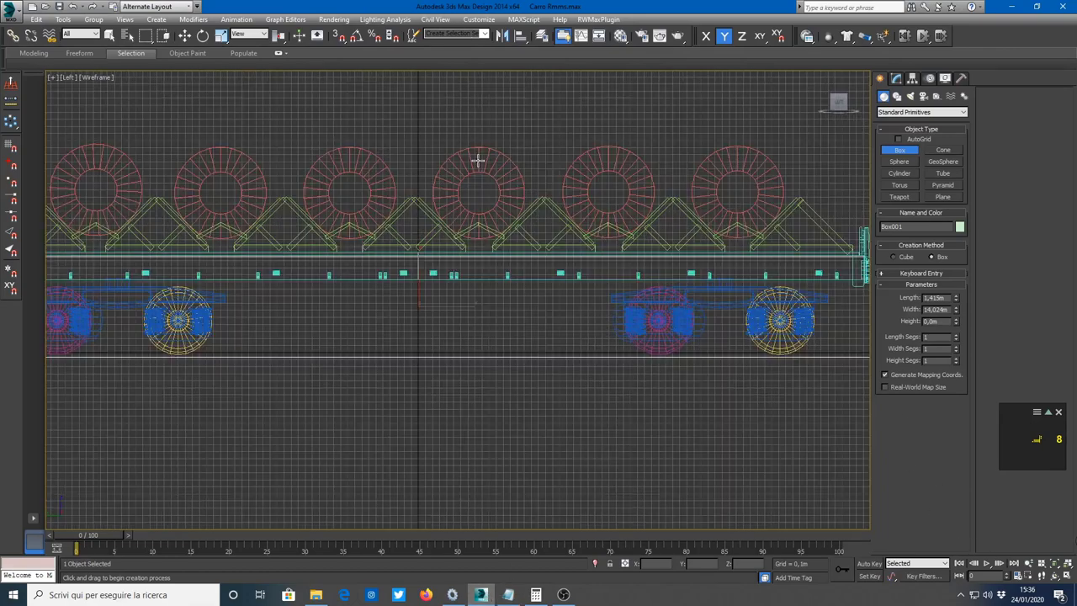
scroll(481, 164, up, 2)
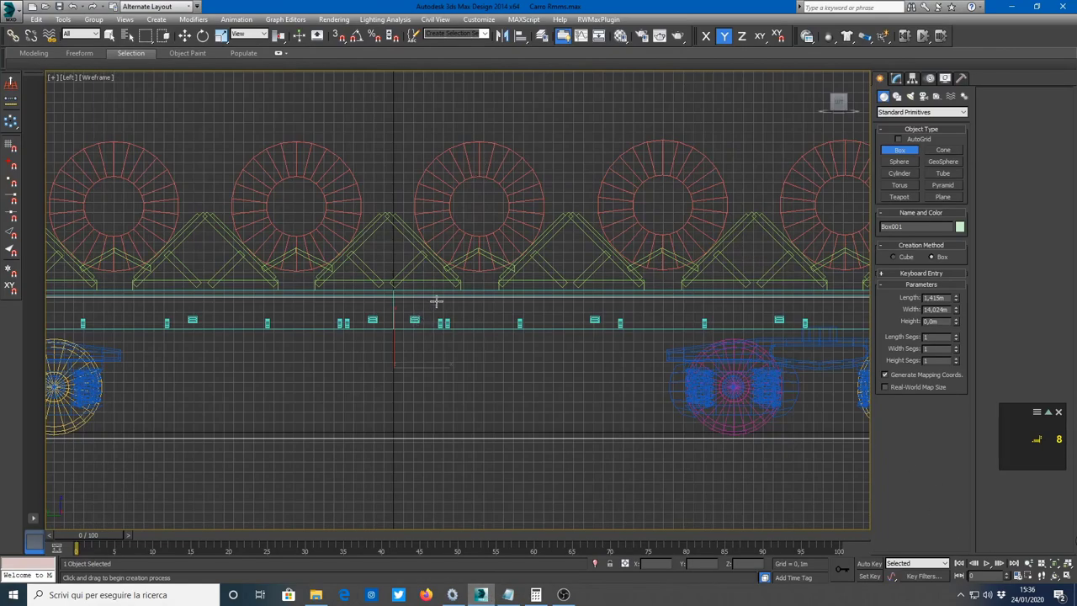
click(899, 151)
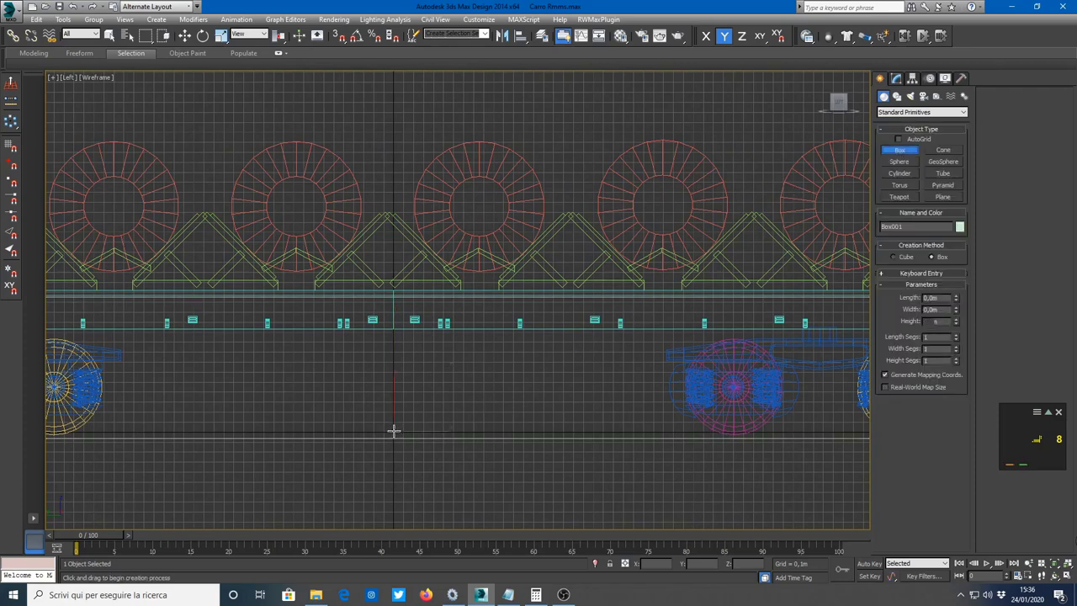
drag(394, 431, 540, 140)
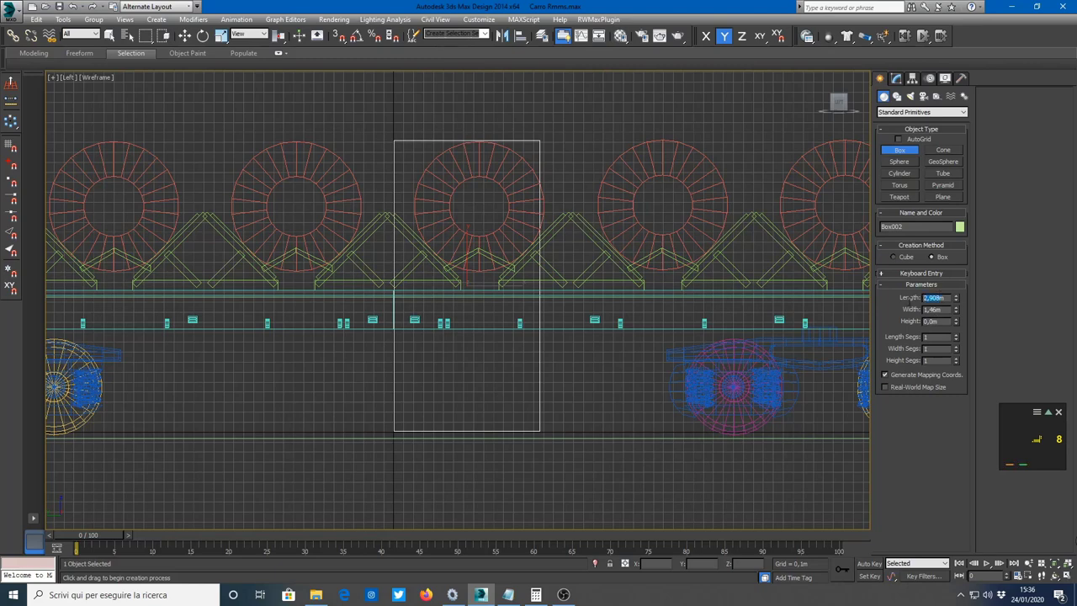
Divide the 2,908 box length by 2 in Calculator, giving 1,454.
click(535, 594)
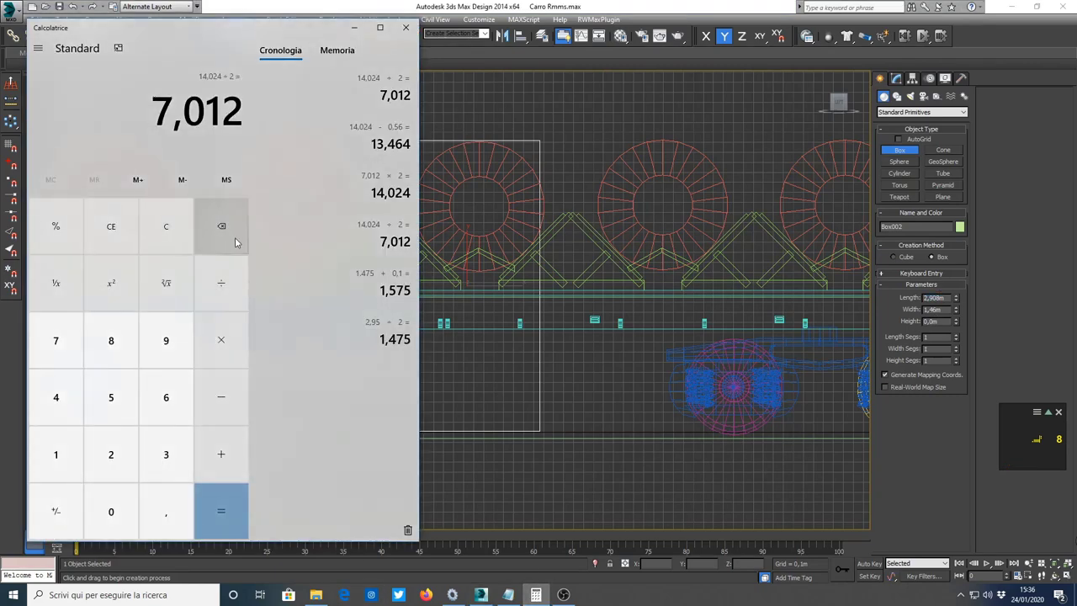
click(118, 459)
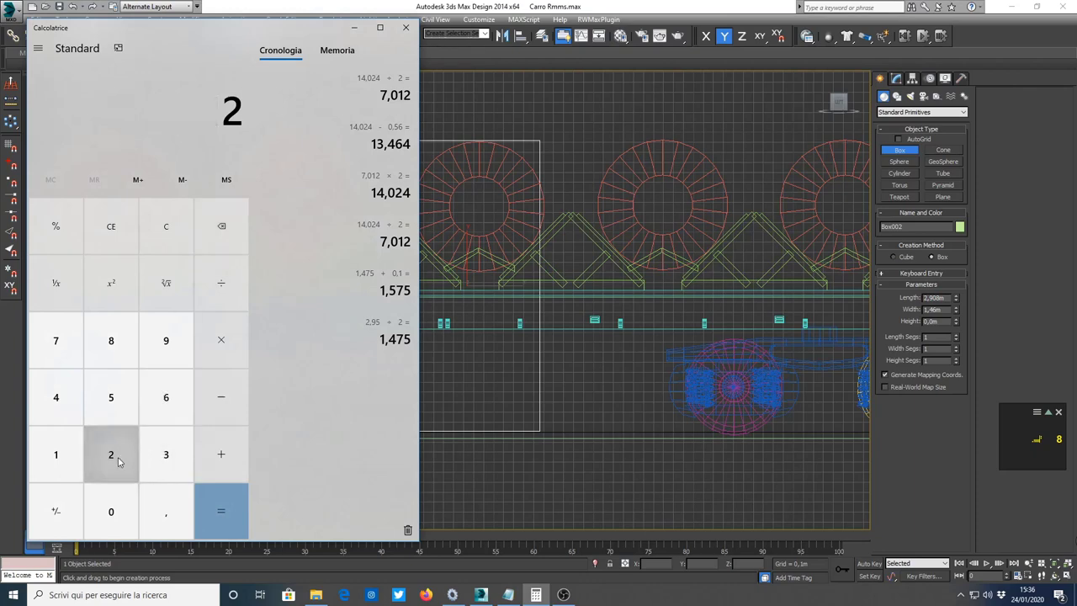
click(164, 509)
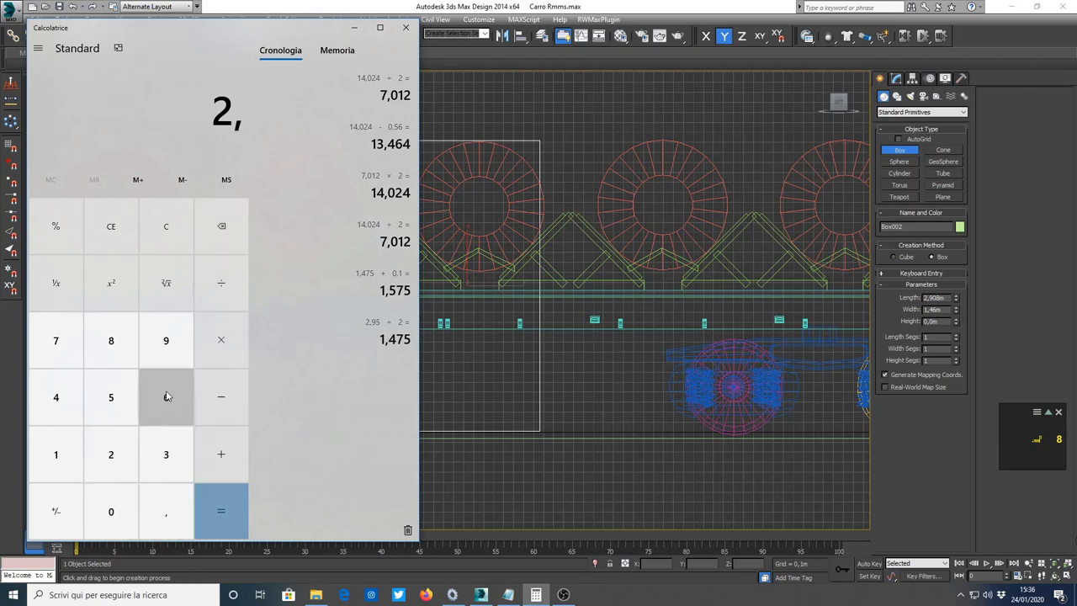
click(165, 342)
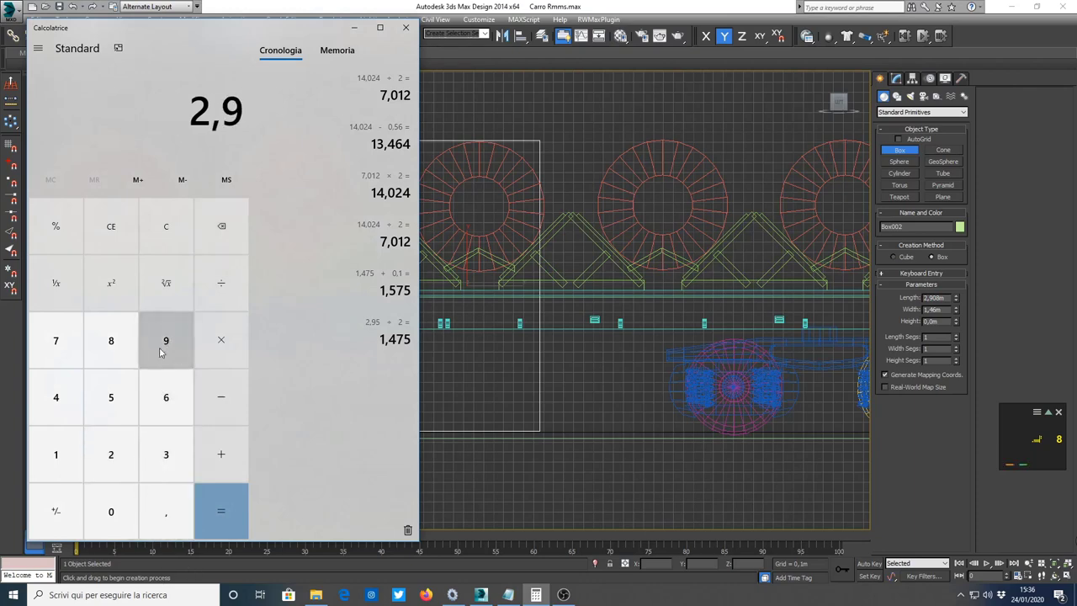
click(110, 509)
click(110, 339)
click(228, 284)
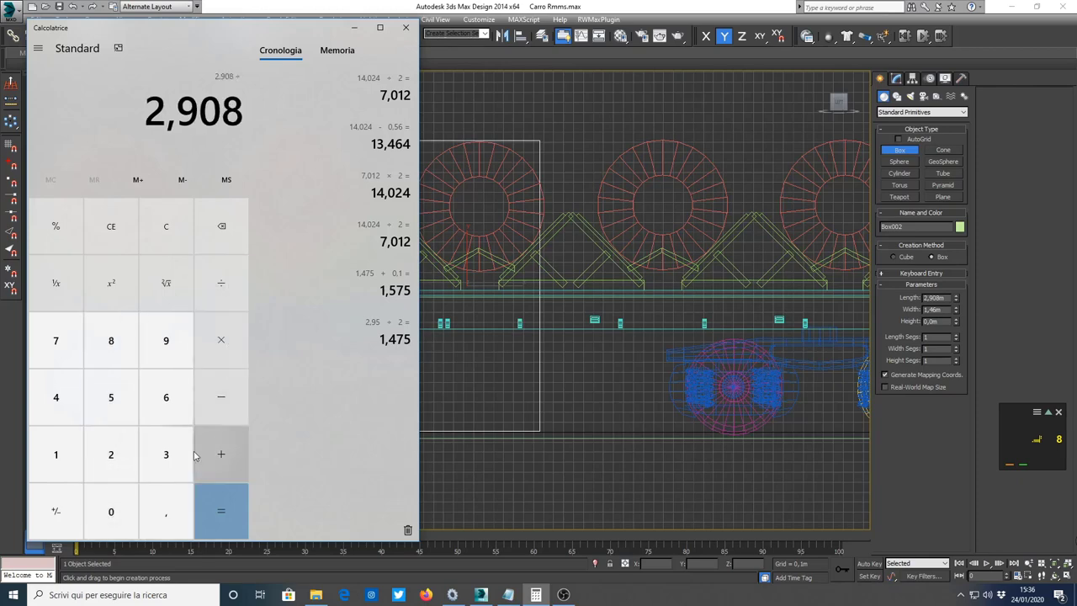
click(110, 454)
click(233, 506)
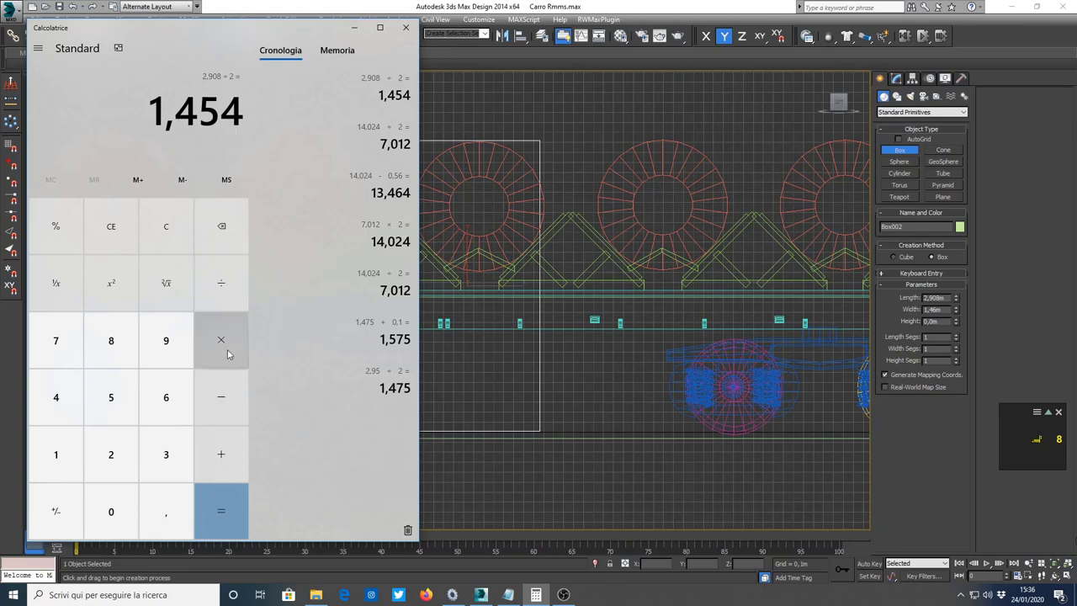
Add 0,1 to get 1,554 and copy the result.
click(110, 512)
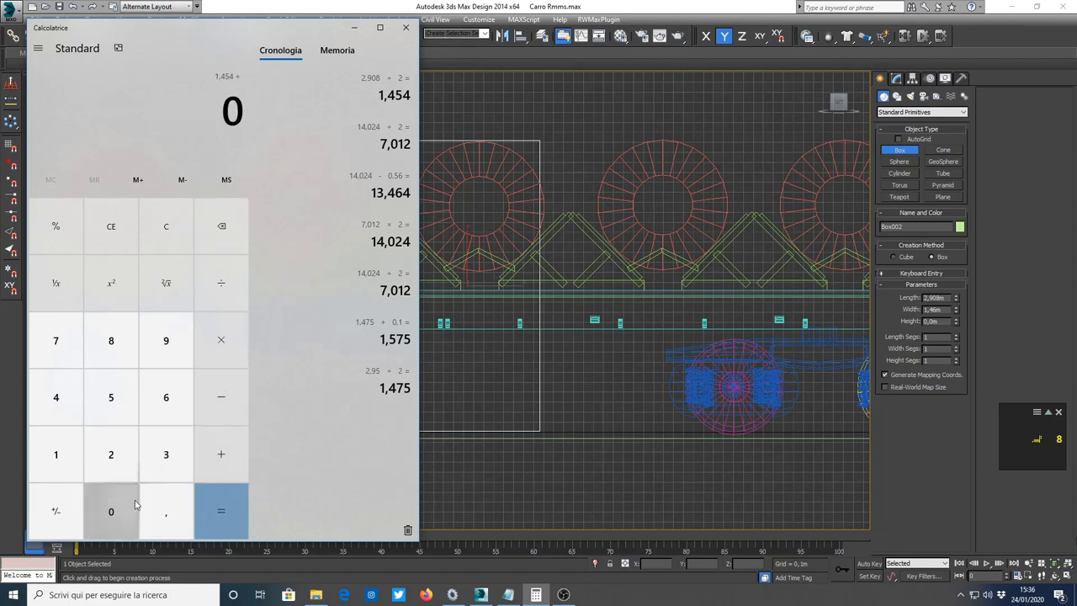
click(166, 511)
click(61, 456)
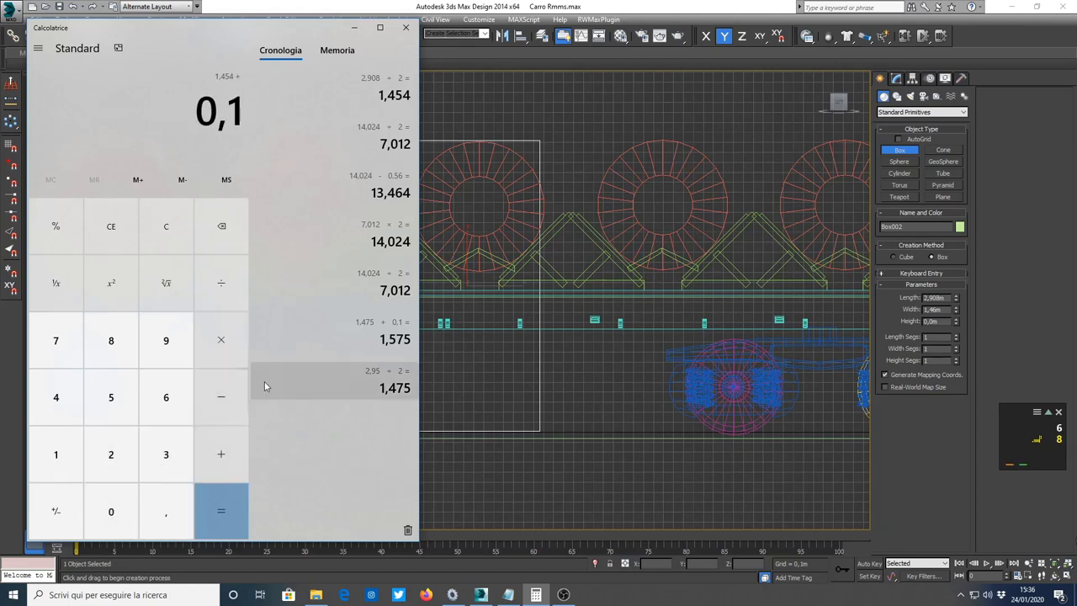
click(240, 503)
drag(149, 110, 242, 111)
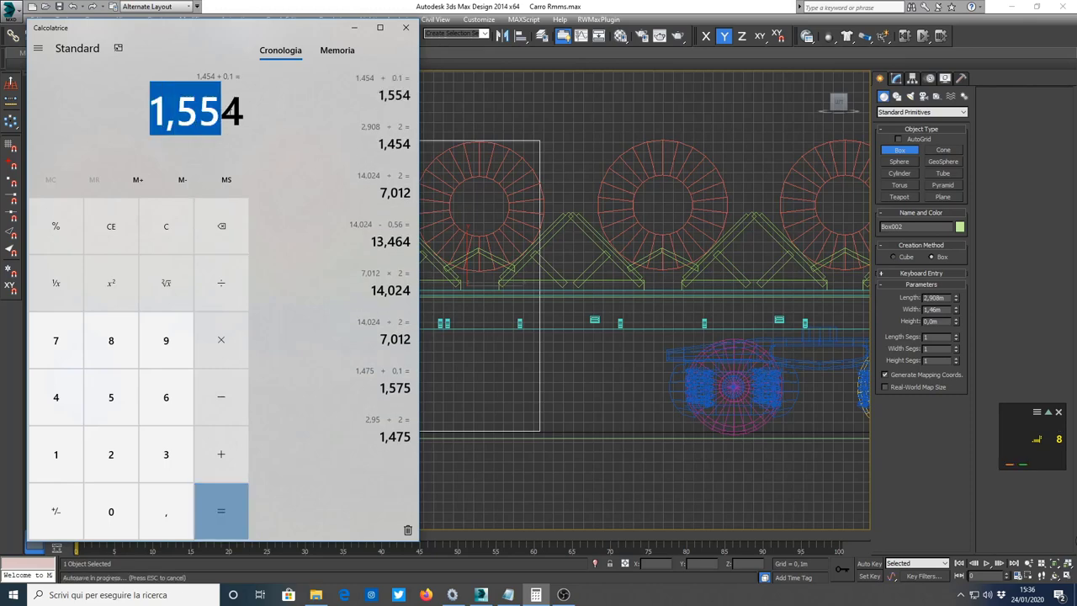
right_click(231, 115)
click(255, 125)
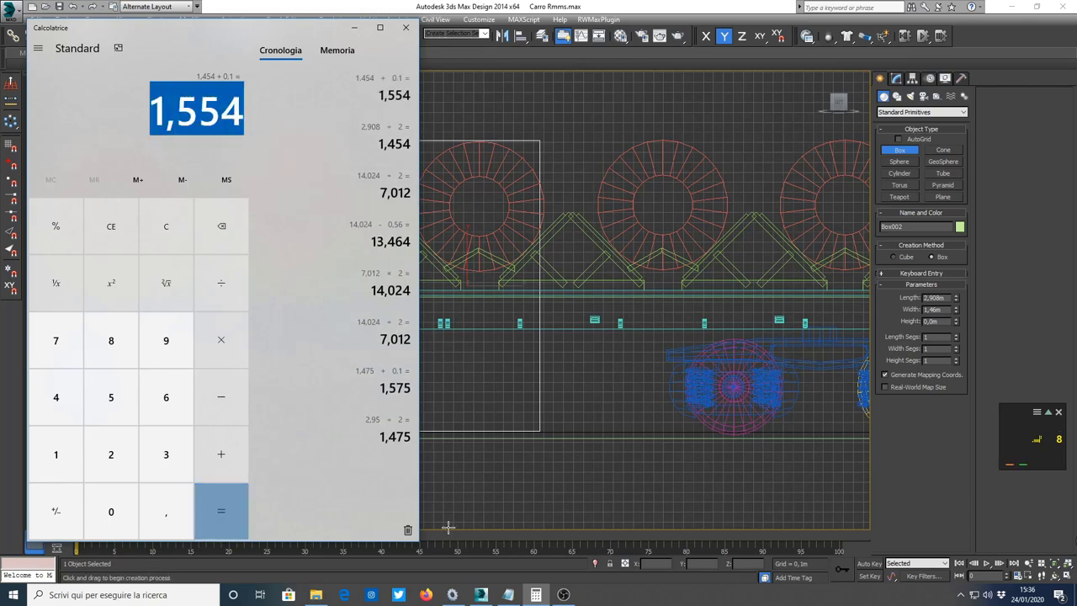
Paste 1,554 into Collision centre Y, trim it to 1,55, then highlight the Collision Width formula.
click(455, 598)
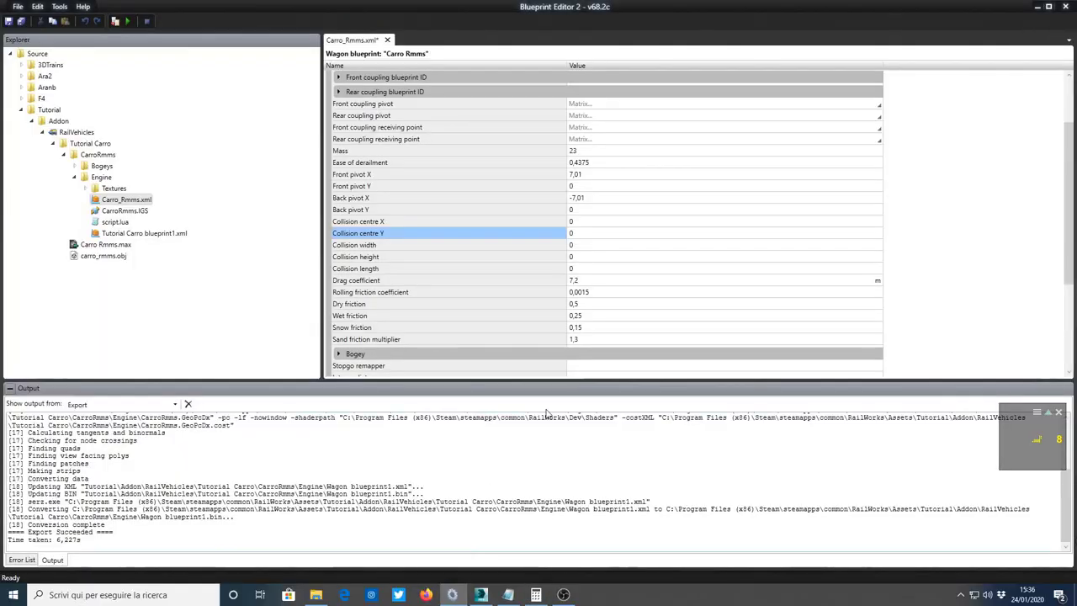
click(549, 235)
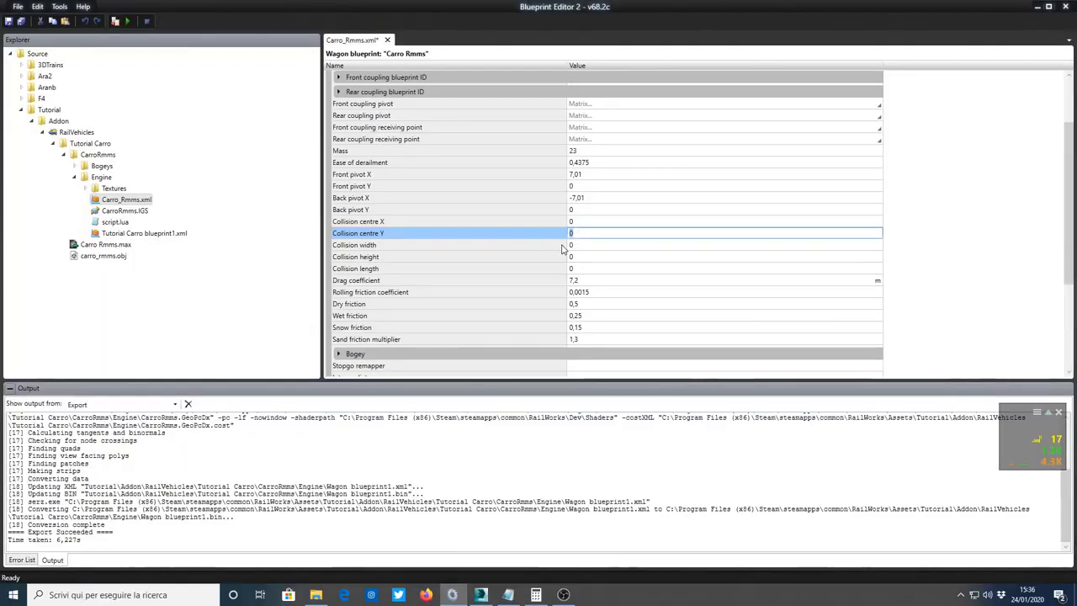
key(ctrl+v)
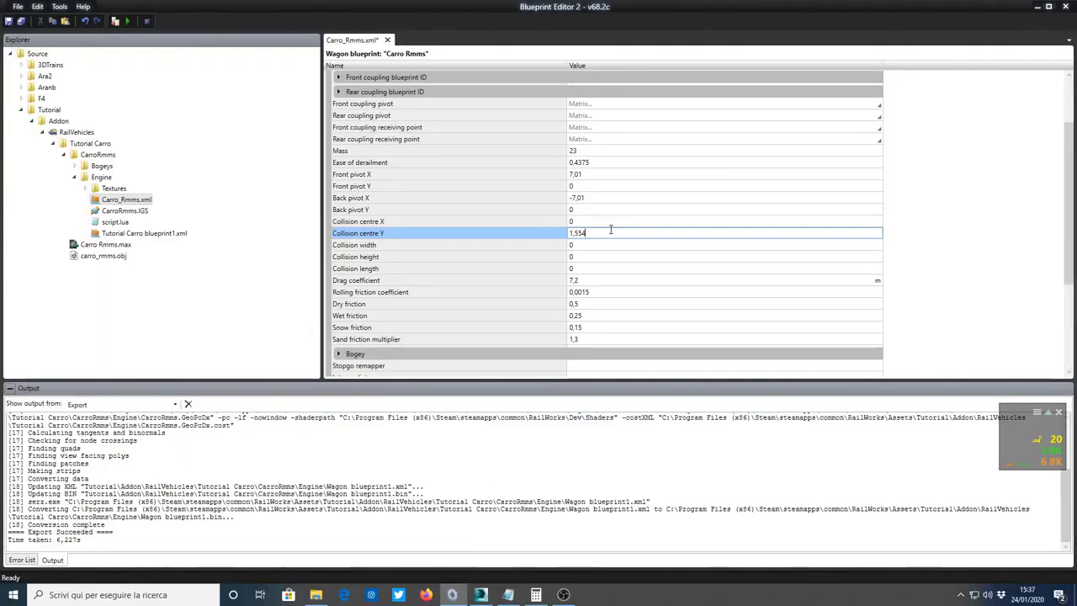
key(BackSpace)
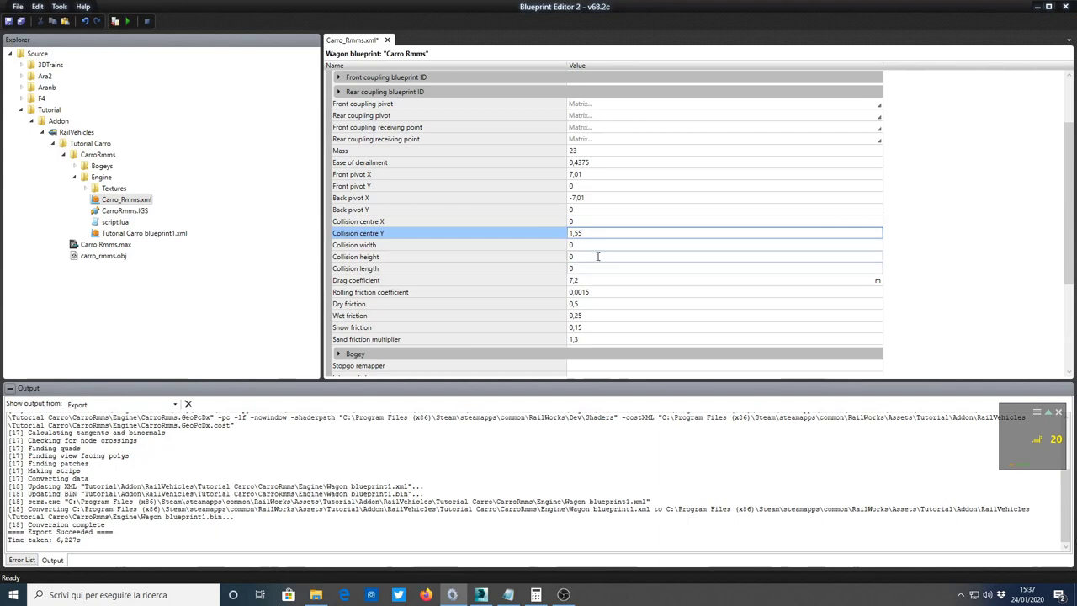
click(363, 247)
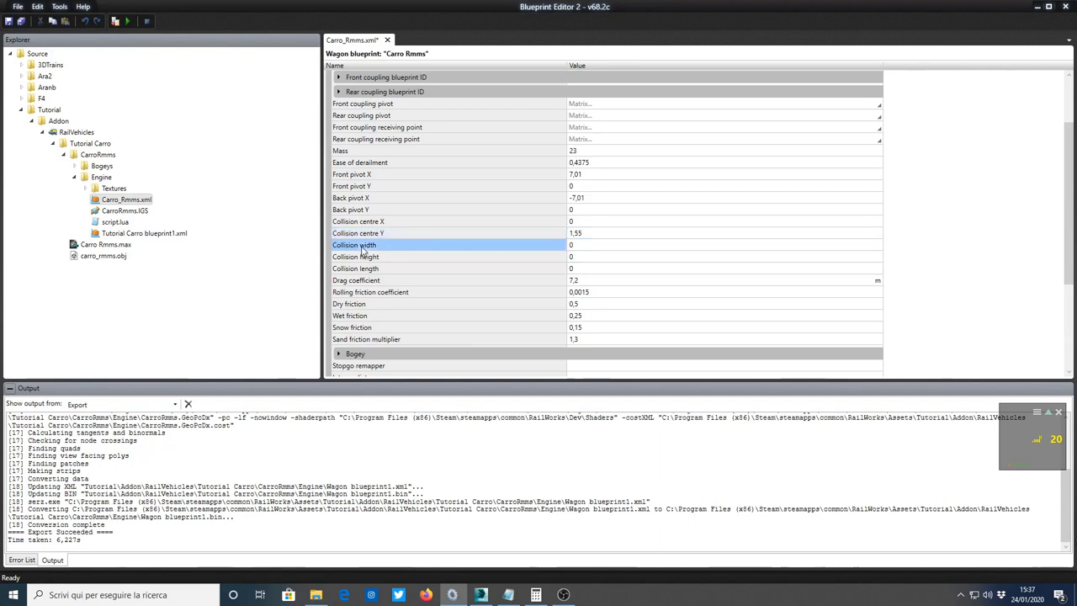
click(508, 595)
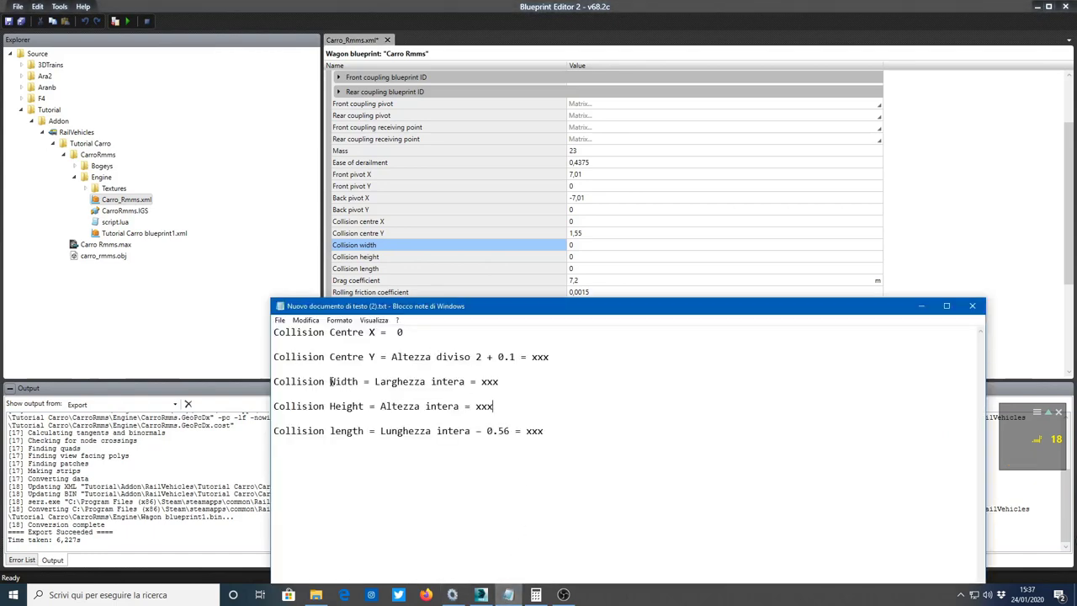
drag(275, 381, 494, 386)
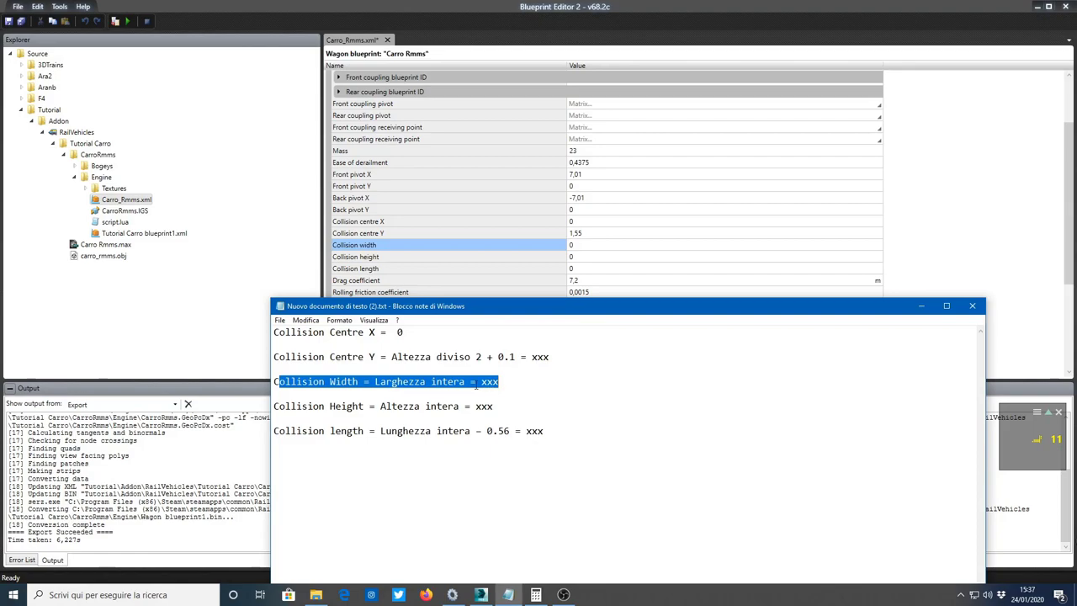
Draw a 0,243 m by 2,923 m flat box across the wagon in the Front view and copy its width.
click(480, 595)
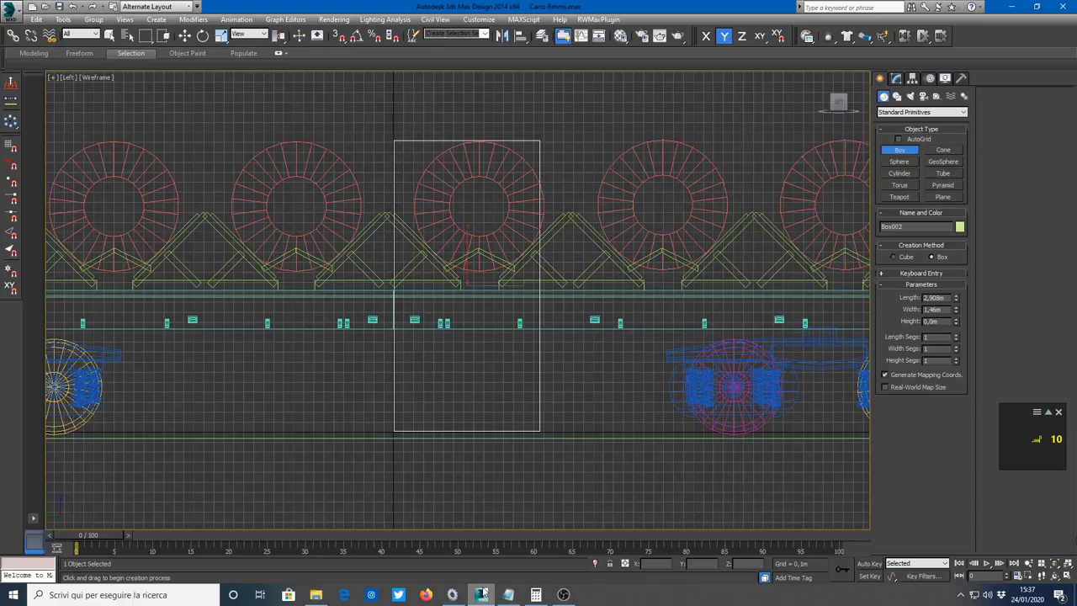
click(1067, 579)
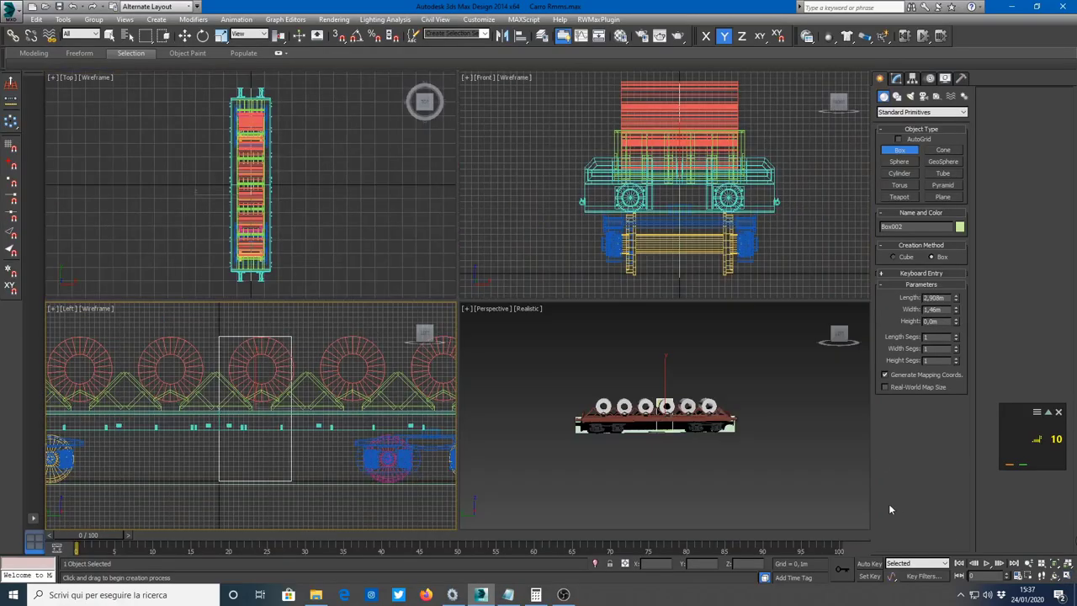
middle_click(778, 189)
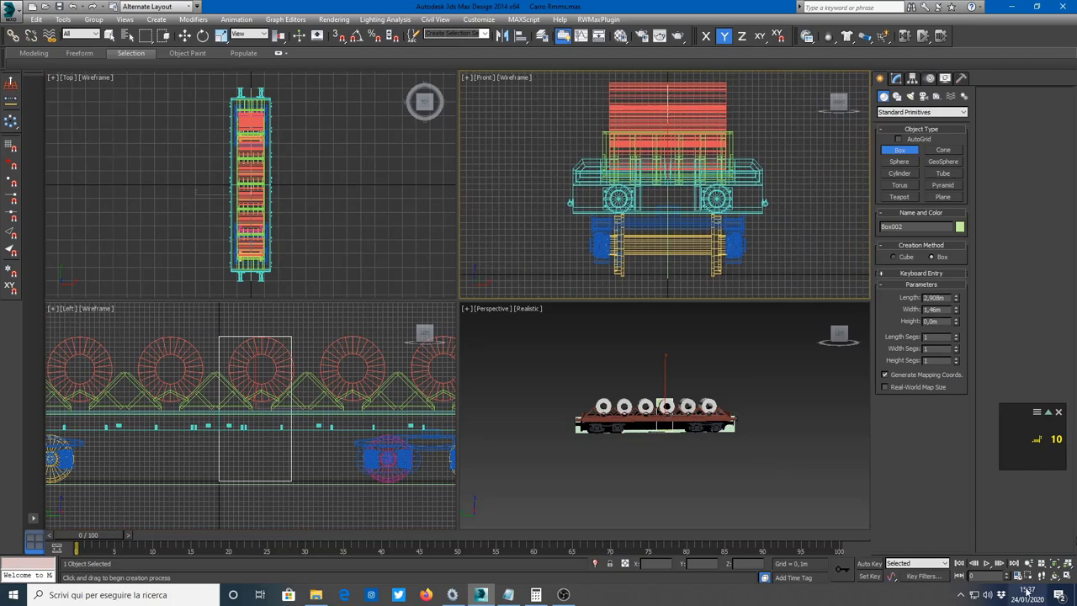
click(1066, 578)
scroll(476, 445, up, 2)
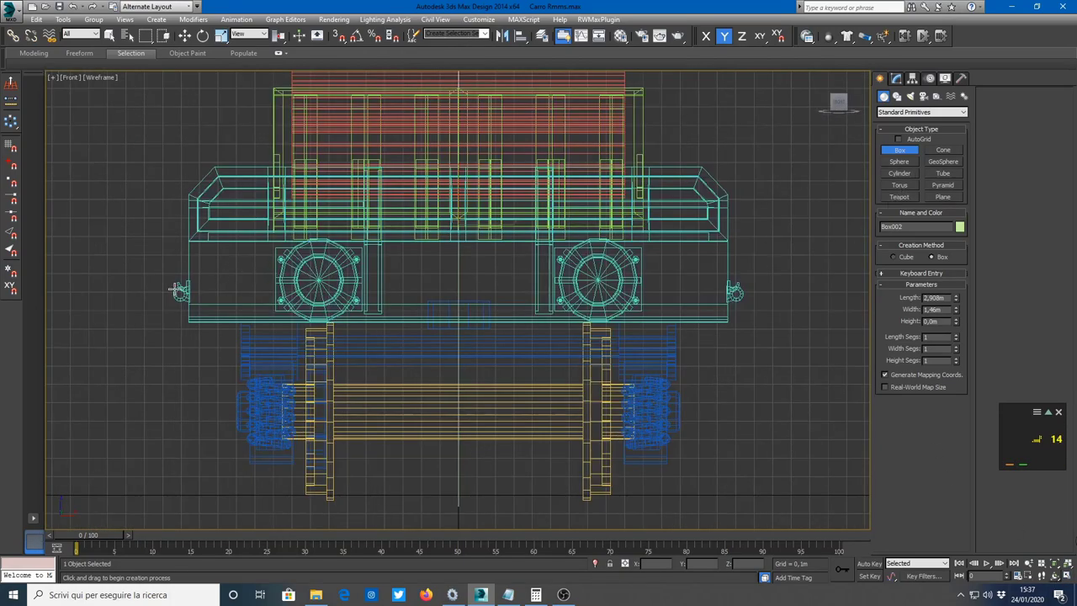
drag(187, 266, 727, 312)
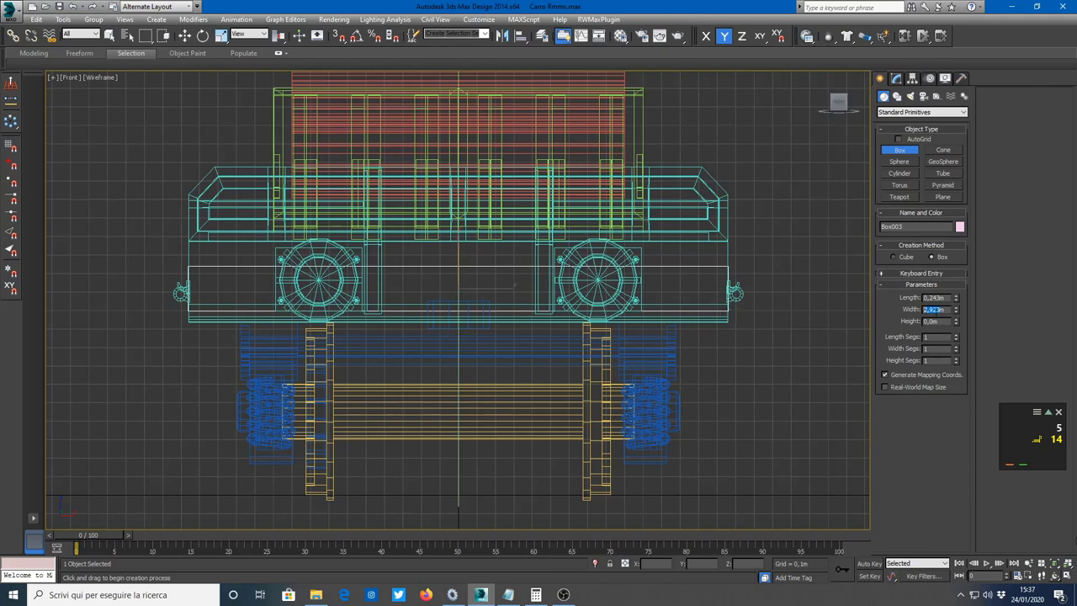
right_click(934, 311)
click(909, 344)
Paste 2,92 into the wagon blueprint's Collision width.
click(452, 594)
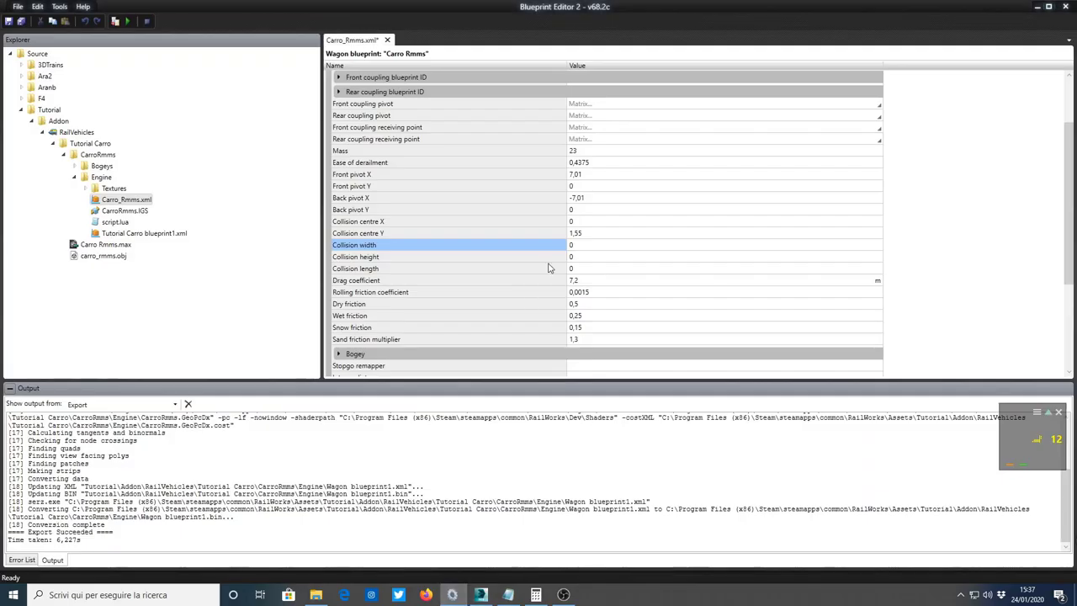
click(582, 245)
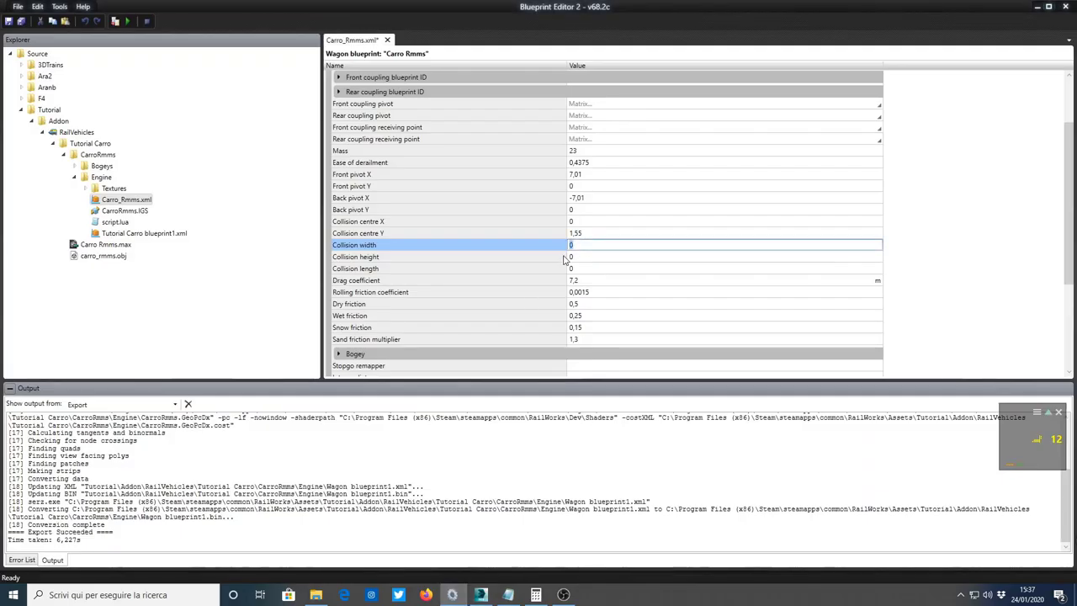
key(ctrl+v)
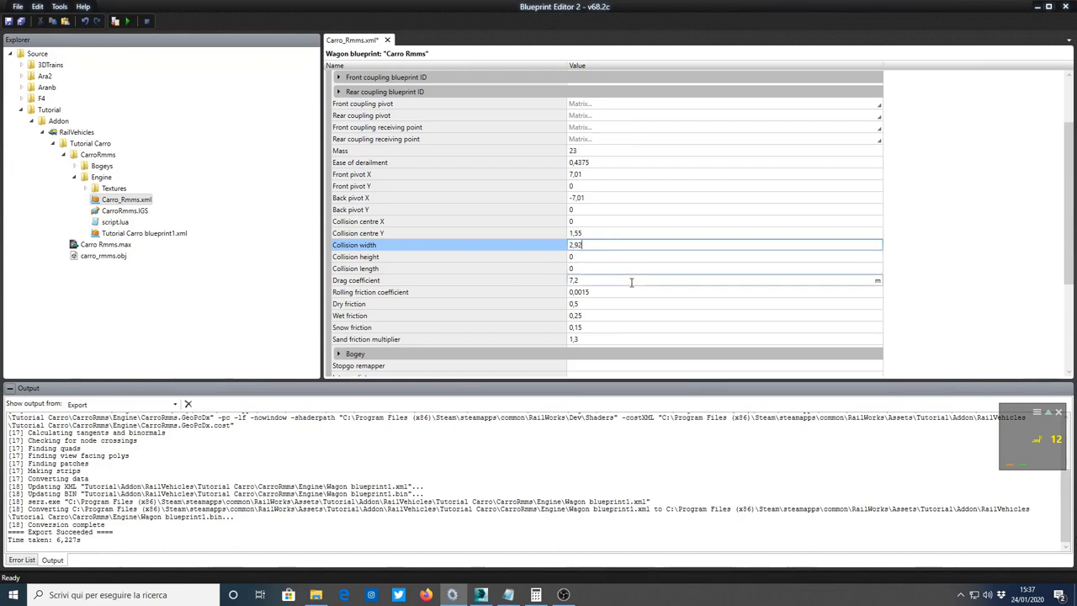
click(630, 282)
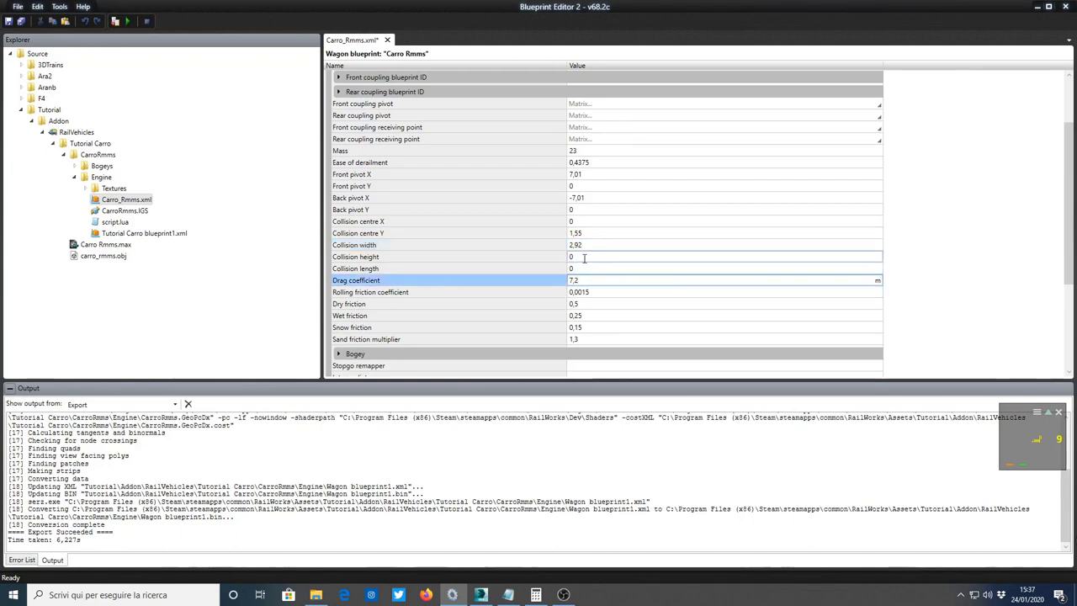
Select Collision height and highlight the Collision Height formula in the notes.
click(583, 257)
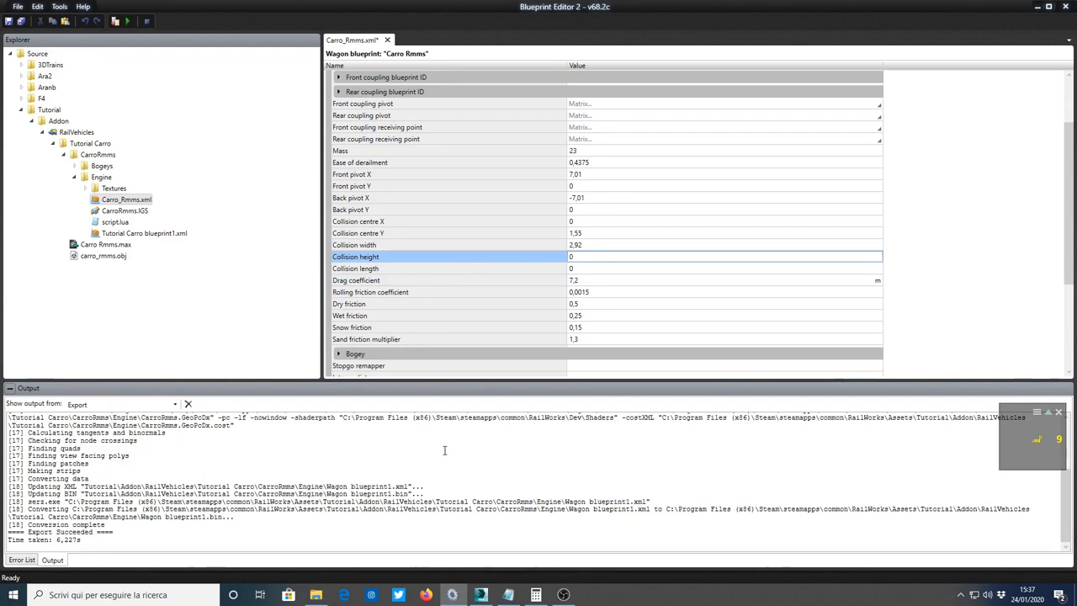
drag(115, 531, 83, 540)
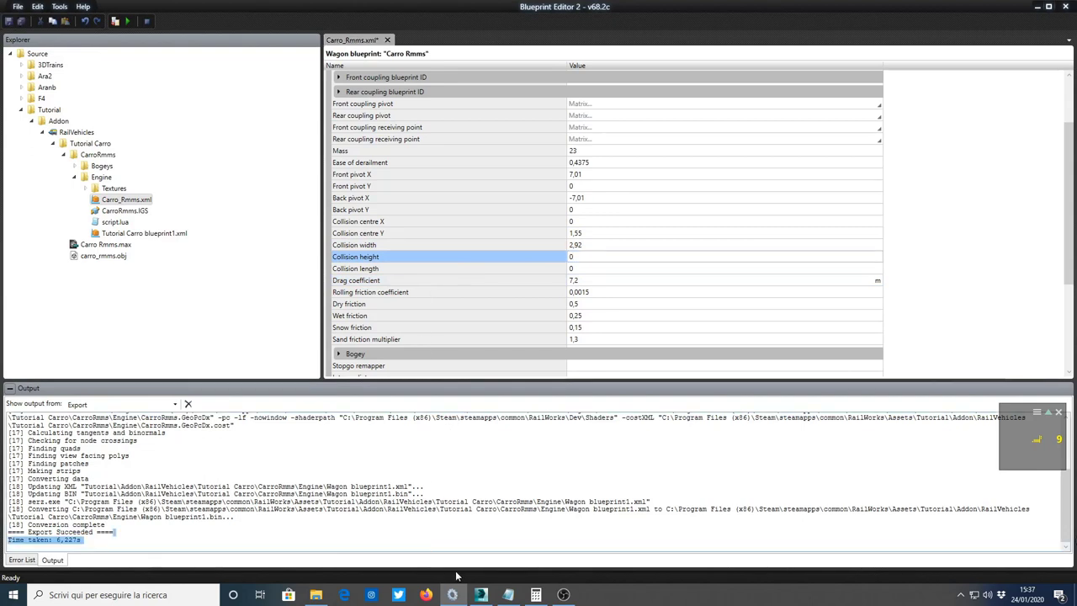
click(508, 593)
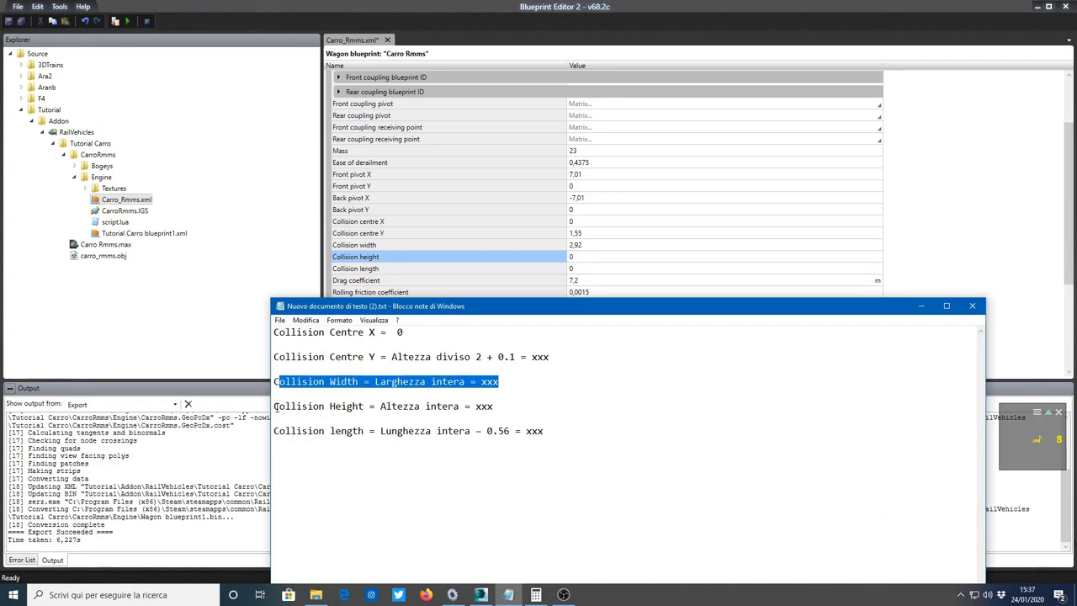
drag(275, 406, 495, 407)
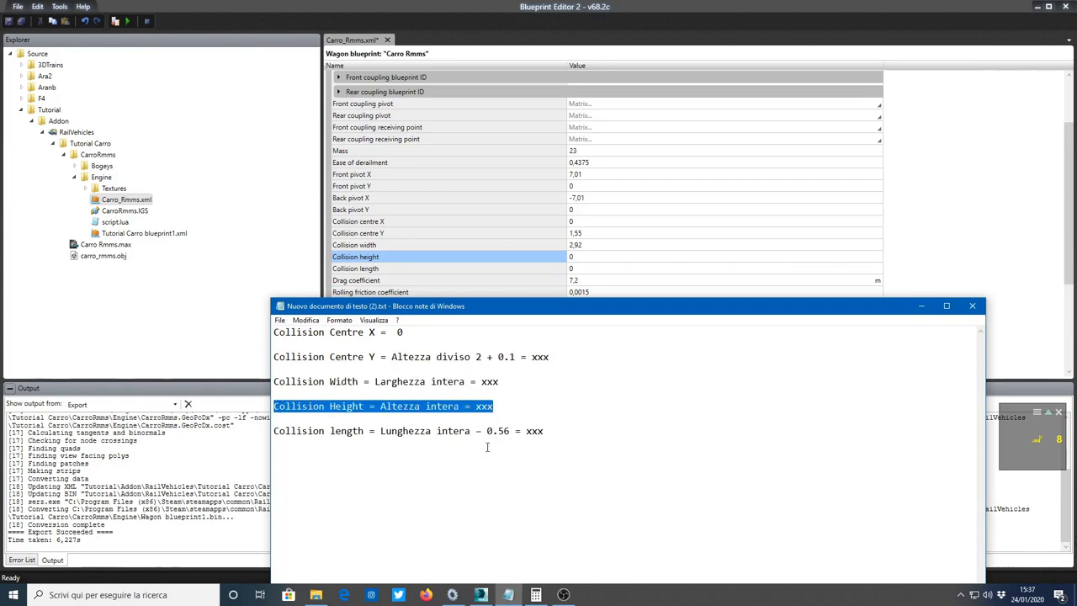
click(480, 595)
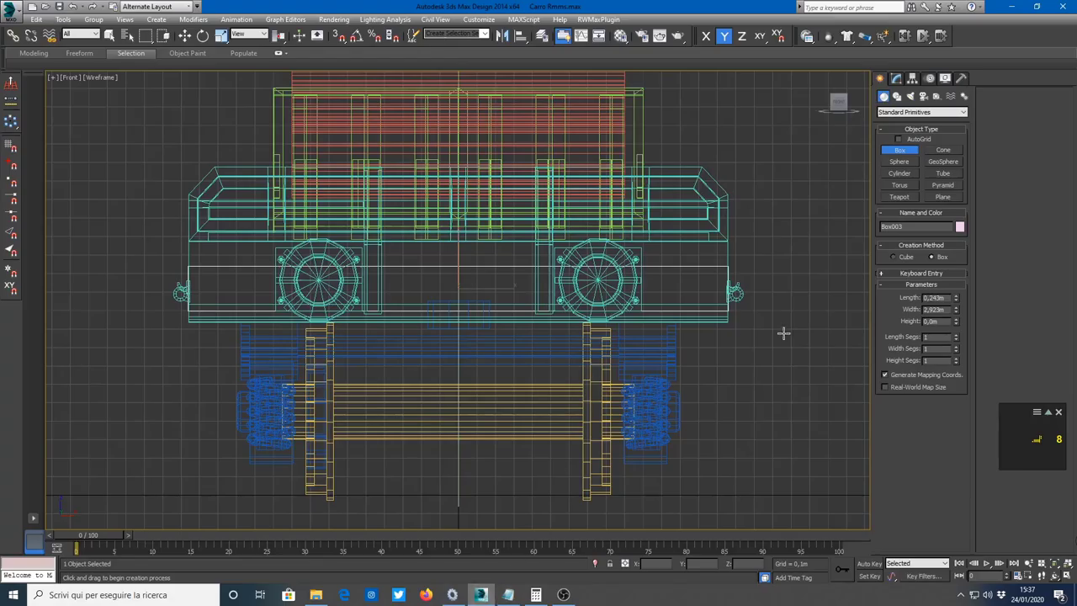
Restore the four viewports and select the Box002 measuring box.
click(1068, 575)
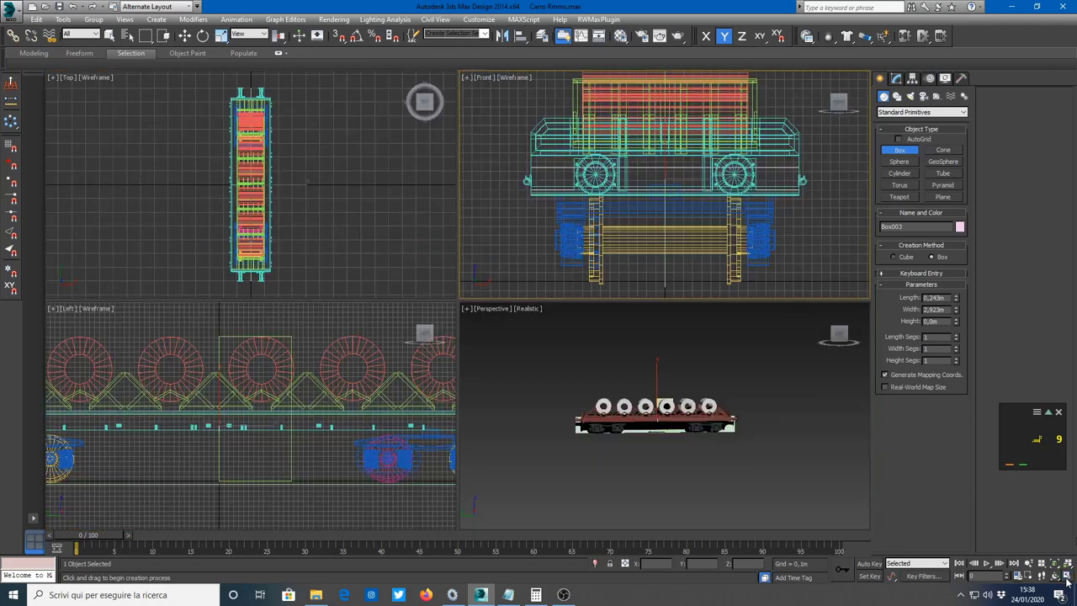
click(230, 343)
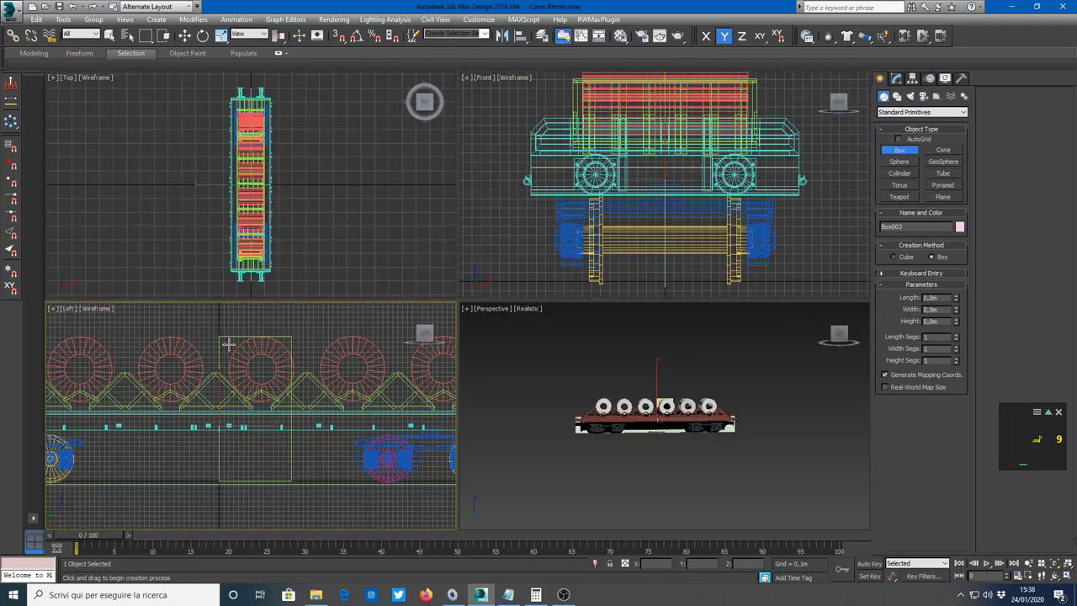
click(109, 35)
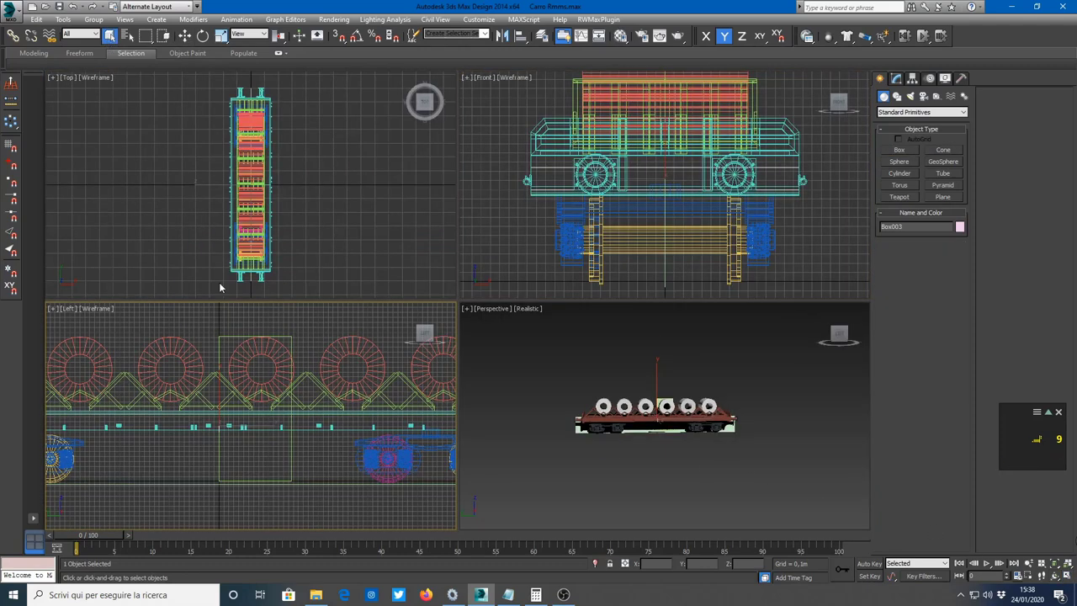
click(220, 337)
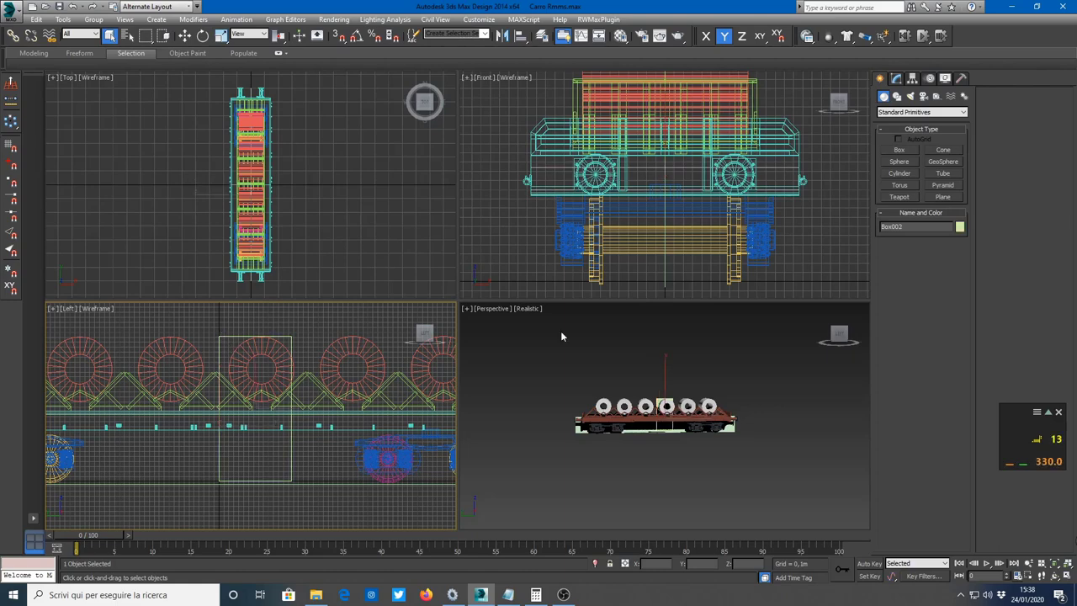
Set Box002's Length to 2,908 m and copy the value.
click(896, 77)
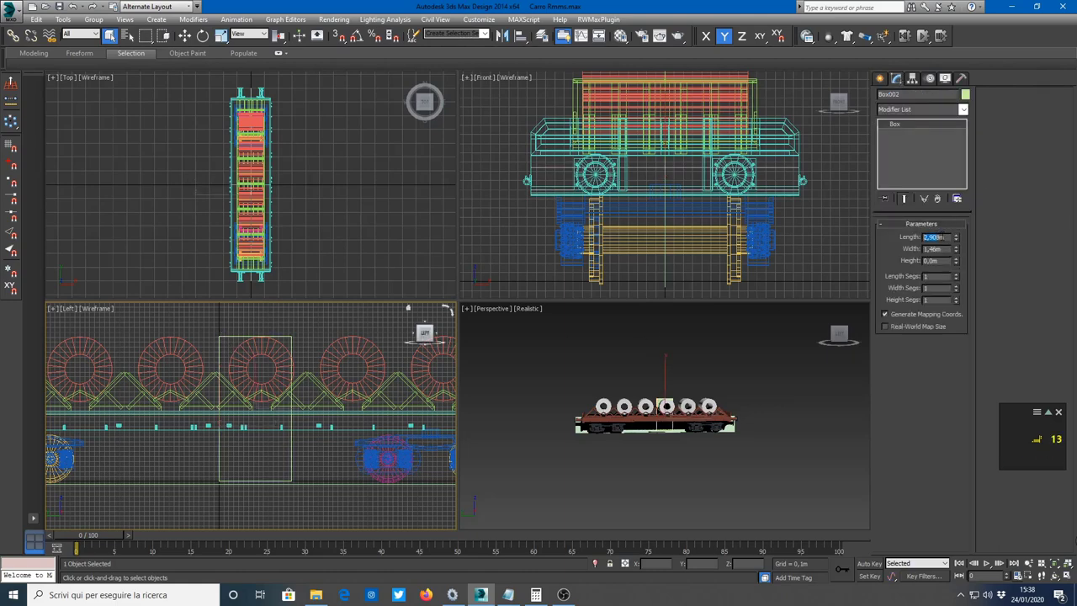
text(8)
right_click(932, 237)
click(894, 275)
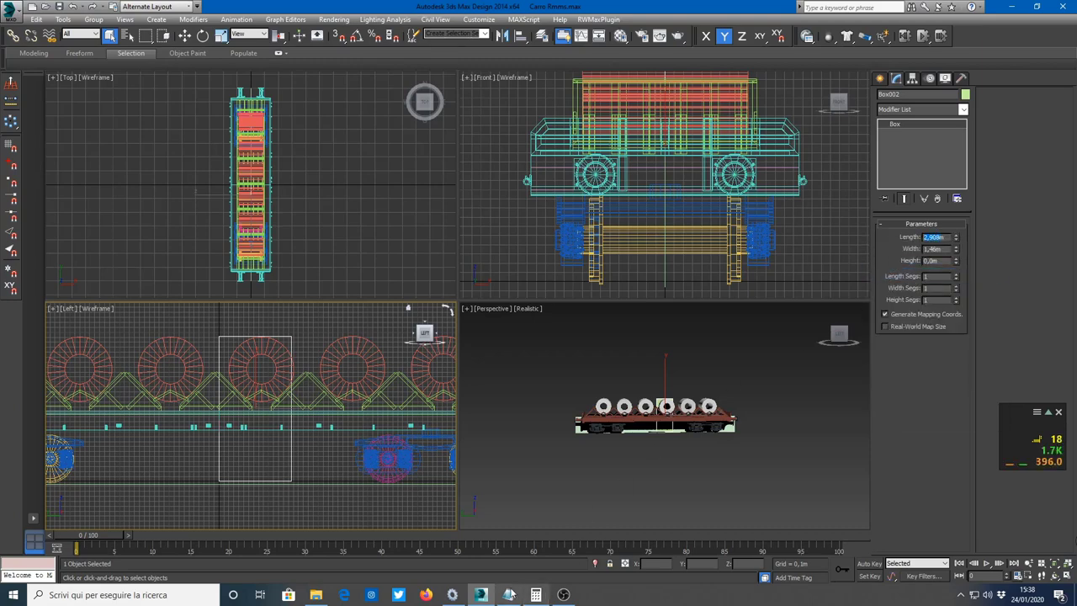
click(452, 594)
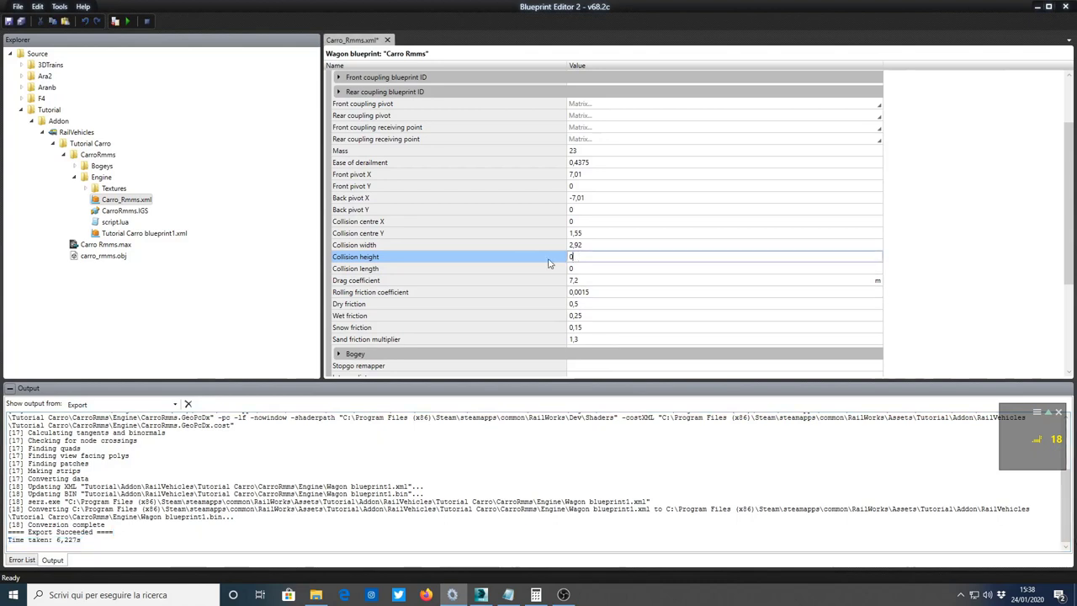
Paste 2,908 into Collision height and highlight the '- 0.56' term of the length formula.
key(ctrl+v)
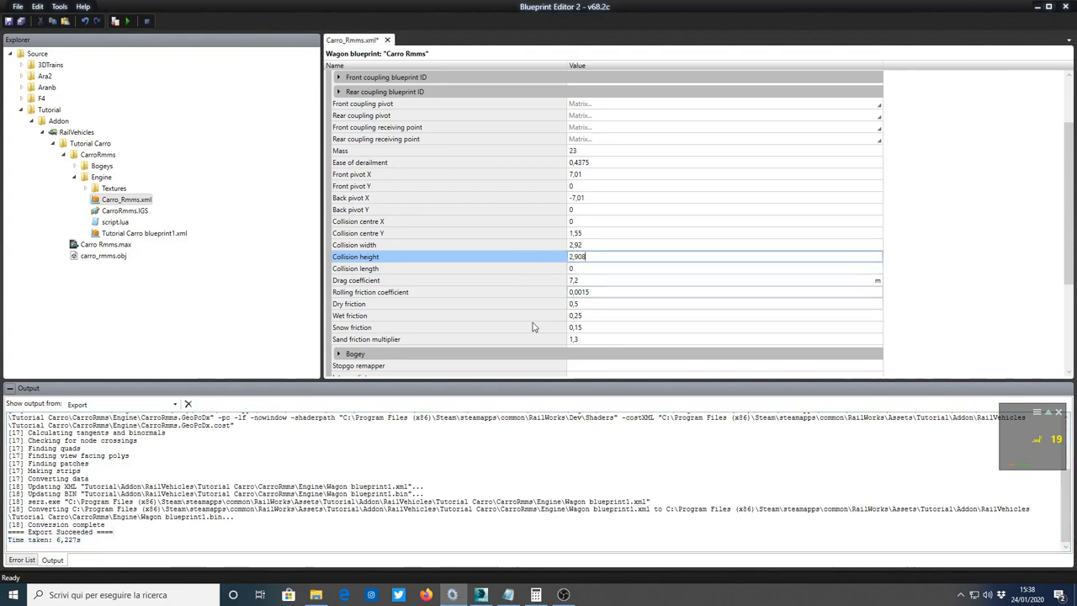
click(582, 268)
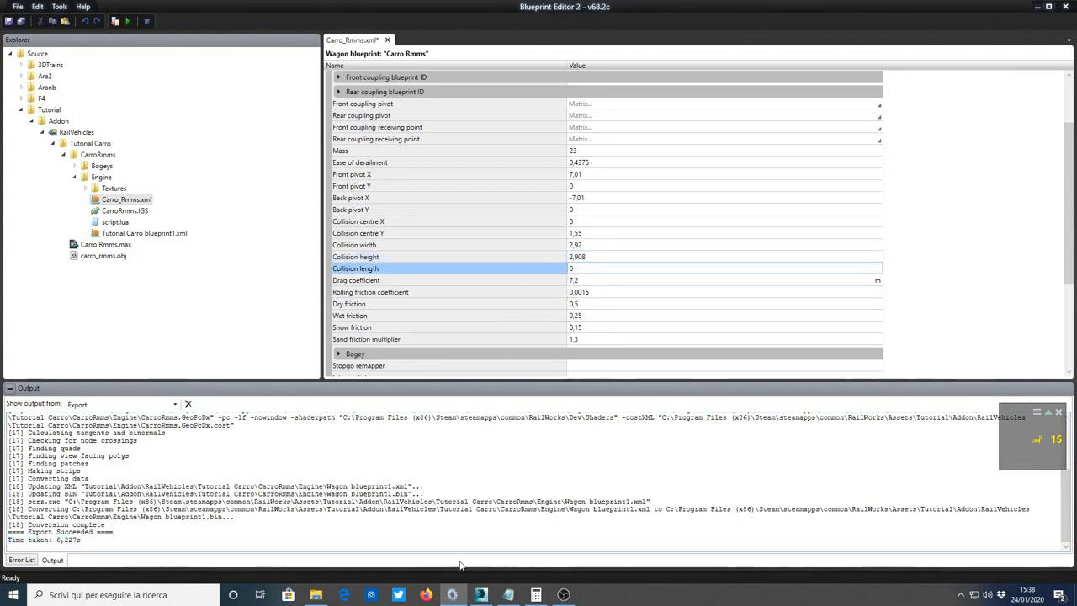
click(510, 595)
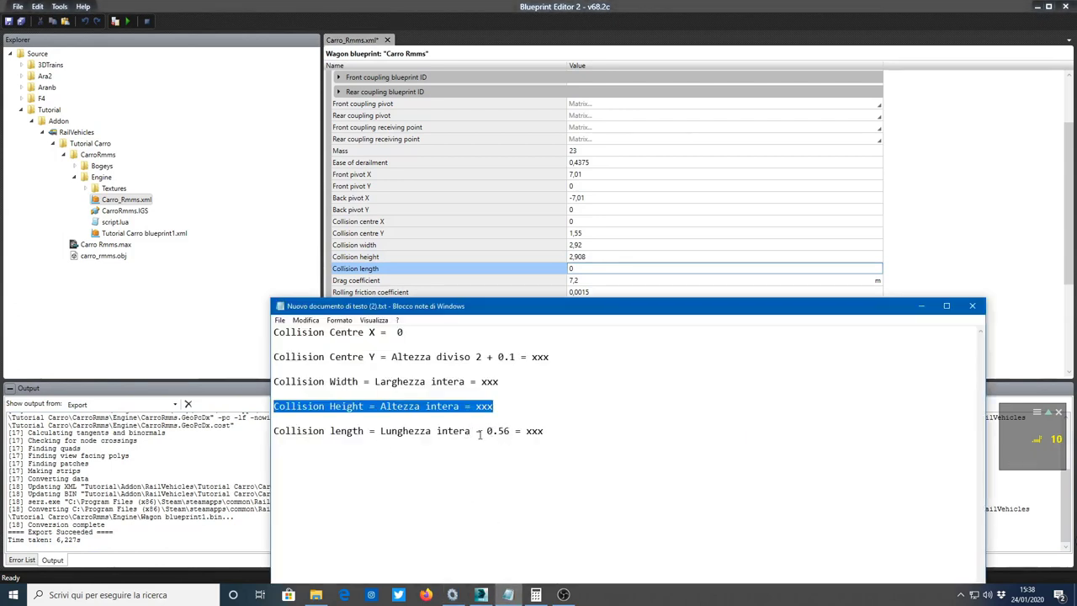
drag(476, 432, 510, 432)
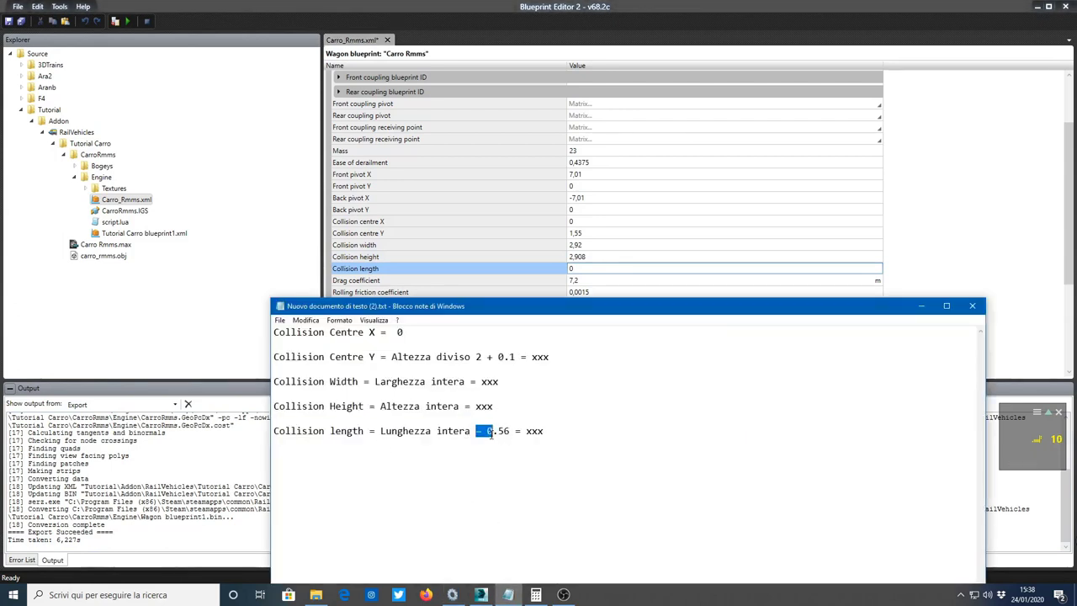
click(509, 468)
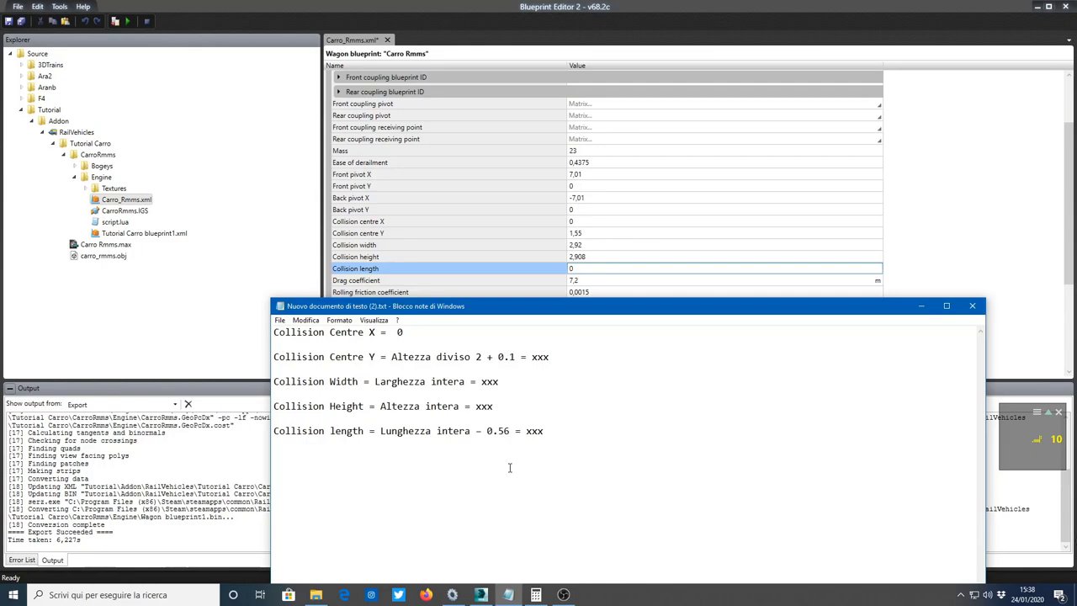
click(480, 594)
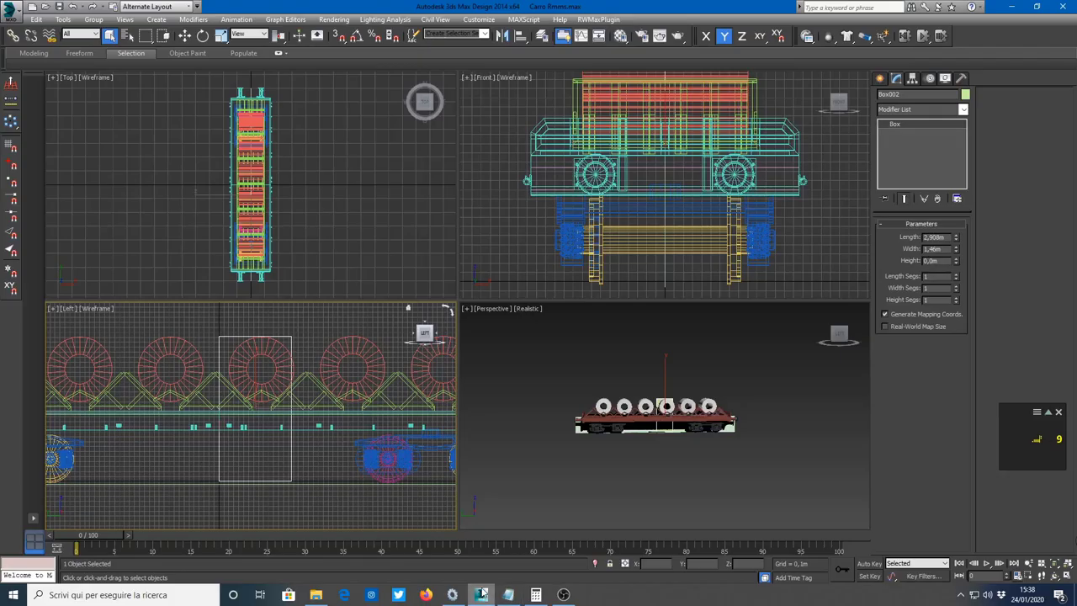
Select Box001 and its 14,024 m Width value, then bring up the Calculator.
click(339, 482)
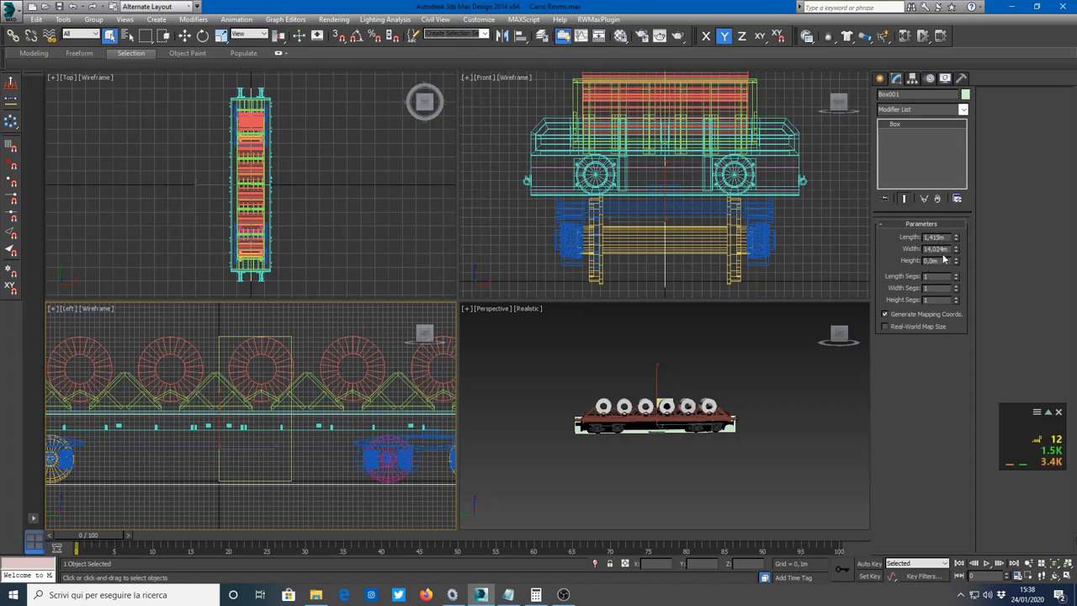
double_click(947, 249)
click(535, 594)
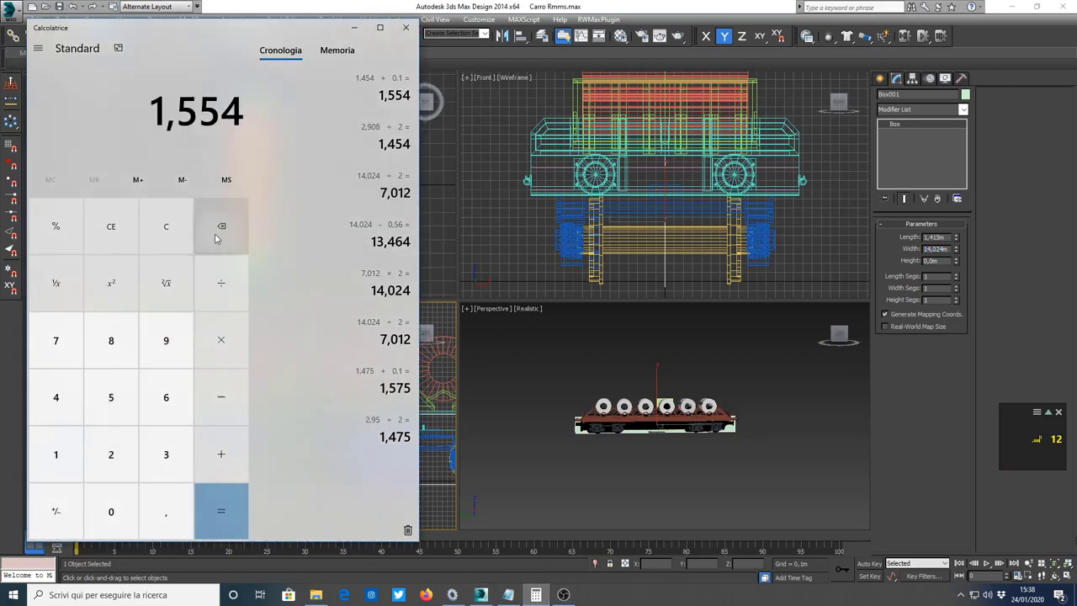
Clear the Calculator and enter 14,024.
click(98, 236)
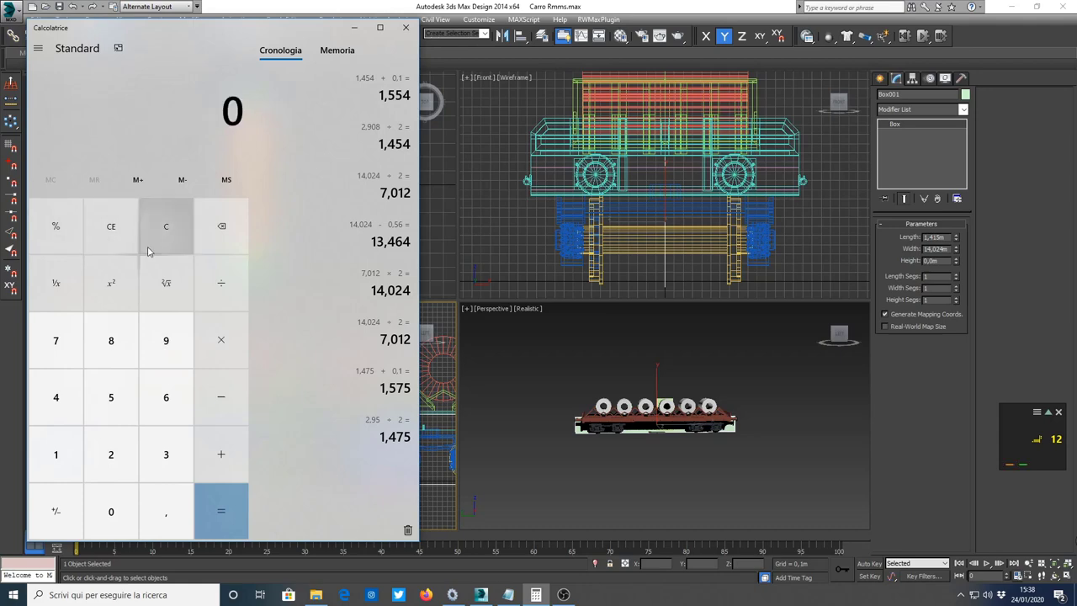
click(59, 451)
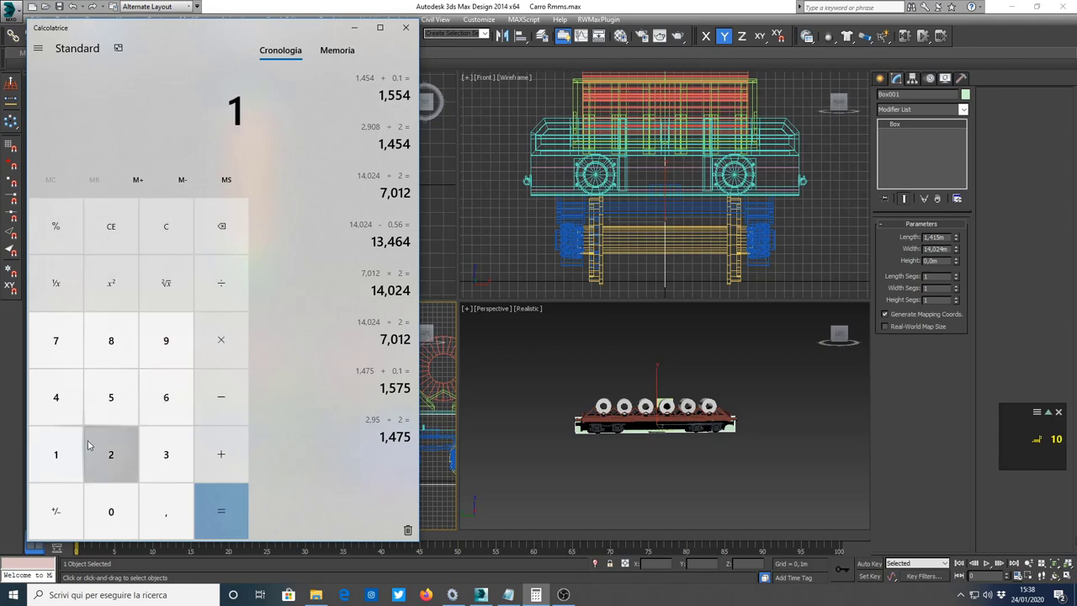
click(67, 402)
click(160, 509)
click(110, 508)
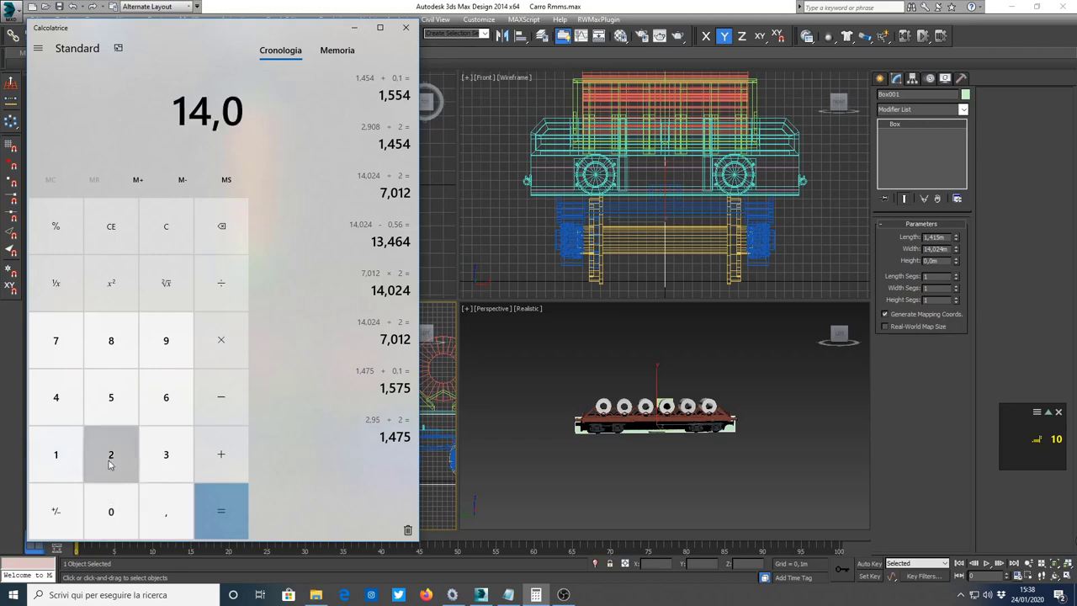
click(109, 465)
click(63, 403)
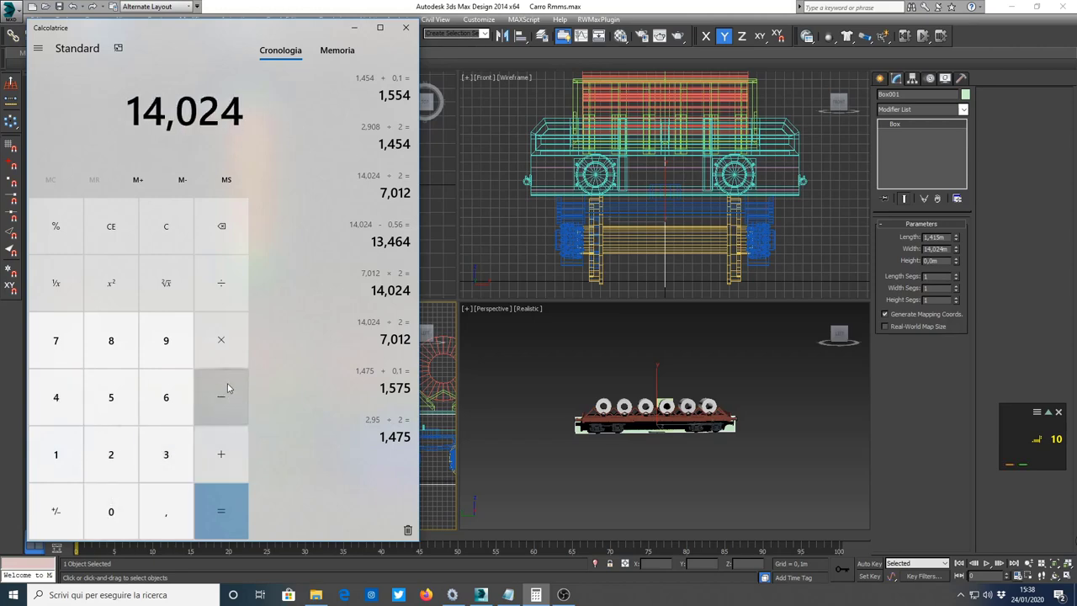
Subtract 0,56 to get 13,464 and select the result for copying.
click(224, 404)
click(115, 510)
click(160, 506)
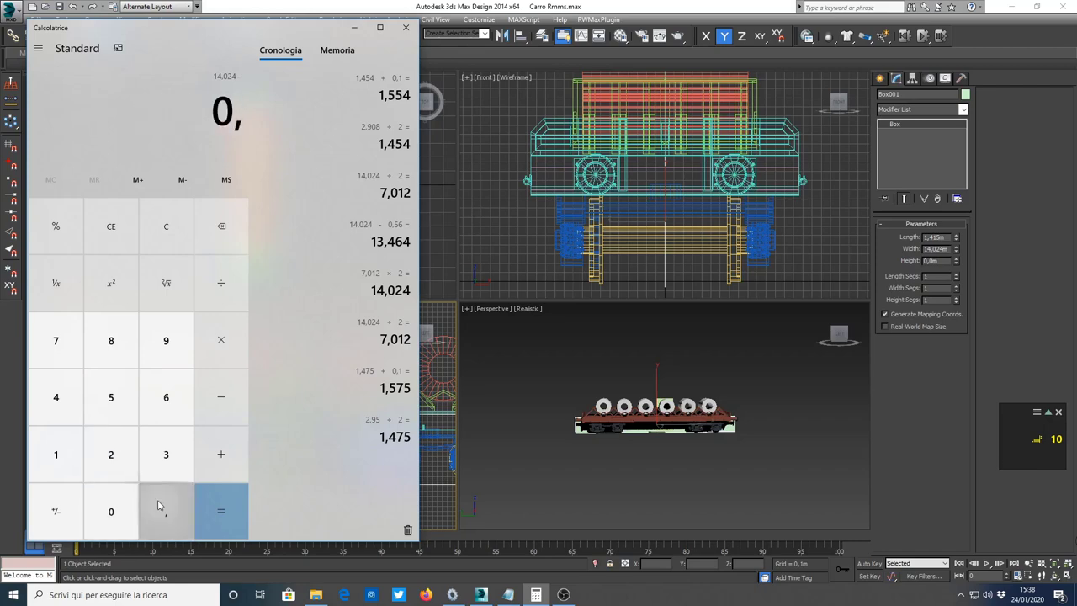
click(111, 402)
click(165, 398)
click(221, 497)
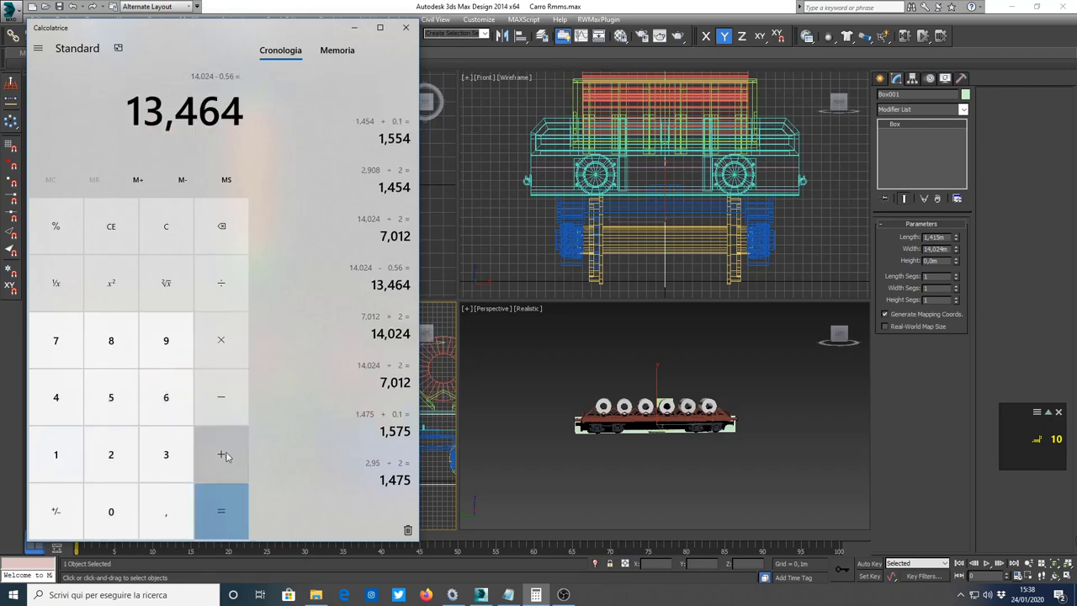
drag(126, 110, 250, 116)
key(ctrl+c)
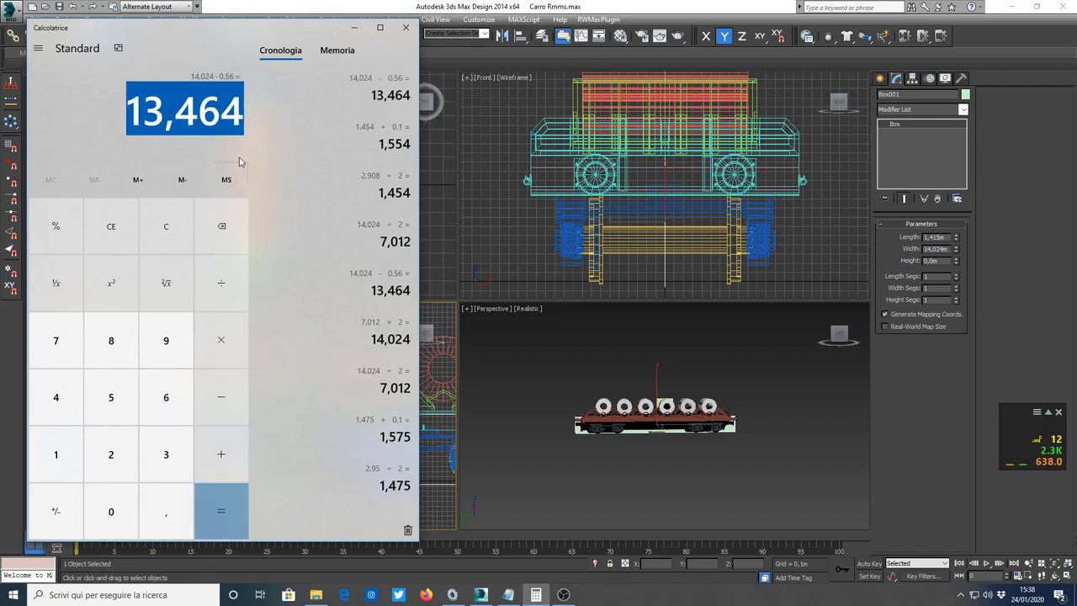
click(453, 594)
Set Collision length to 13,464 and add two S bogey entries under Bogey.
key(ctrl+v)
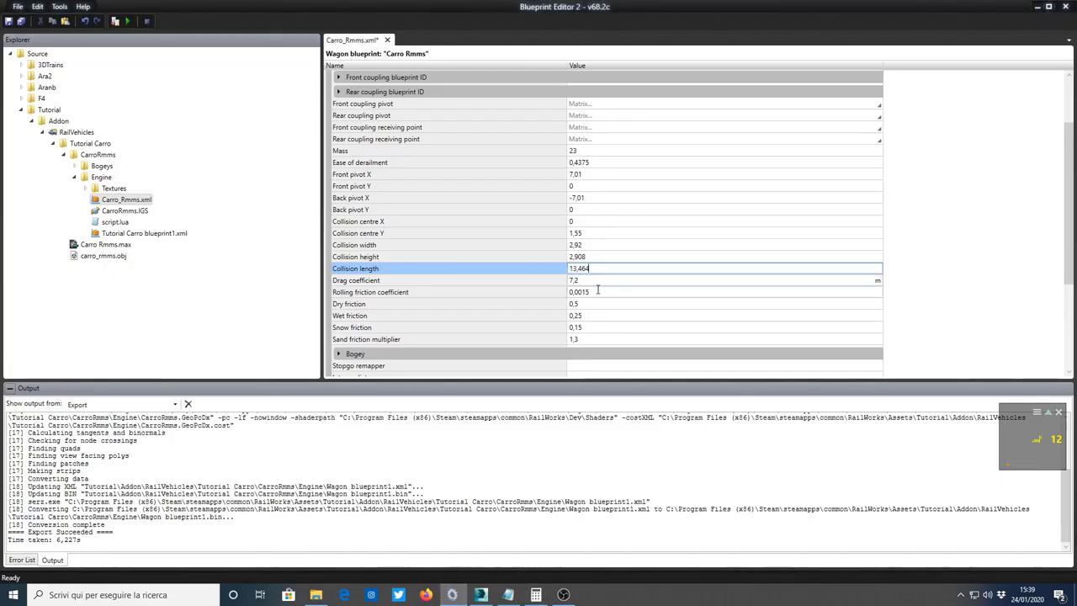
scroll(453, 317, down, 3)
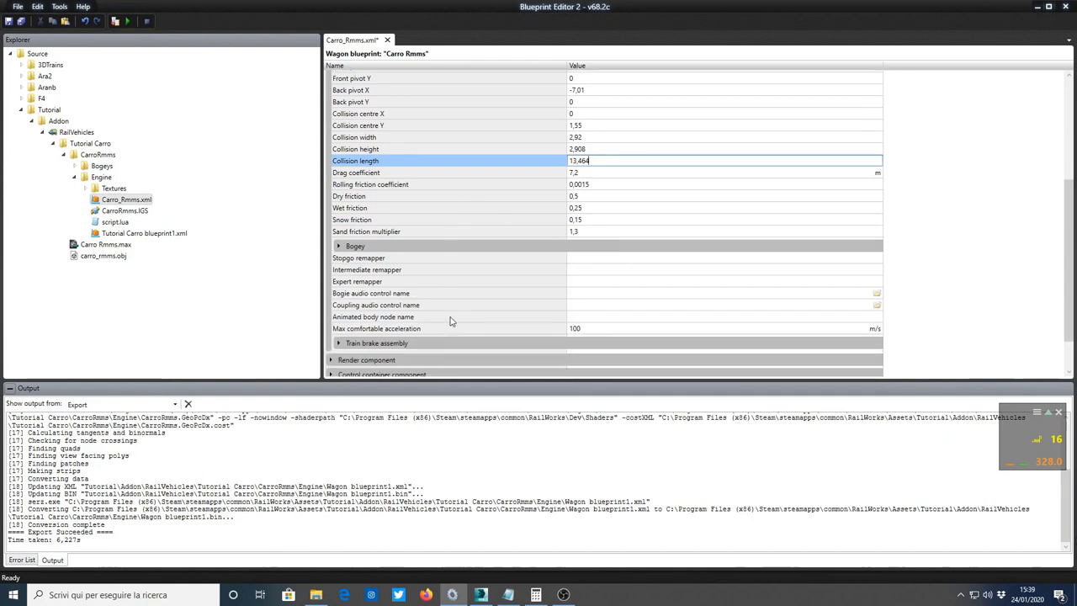
click(339, 219)
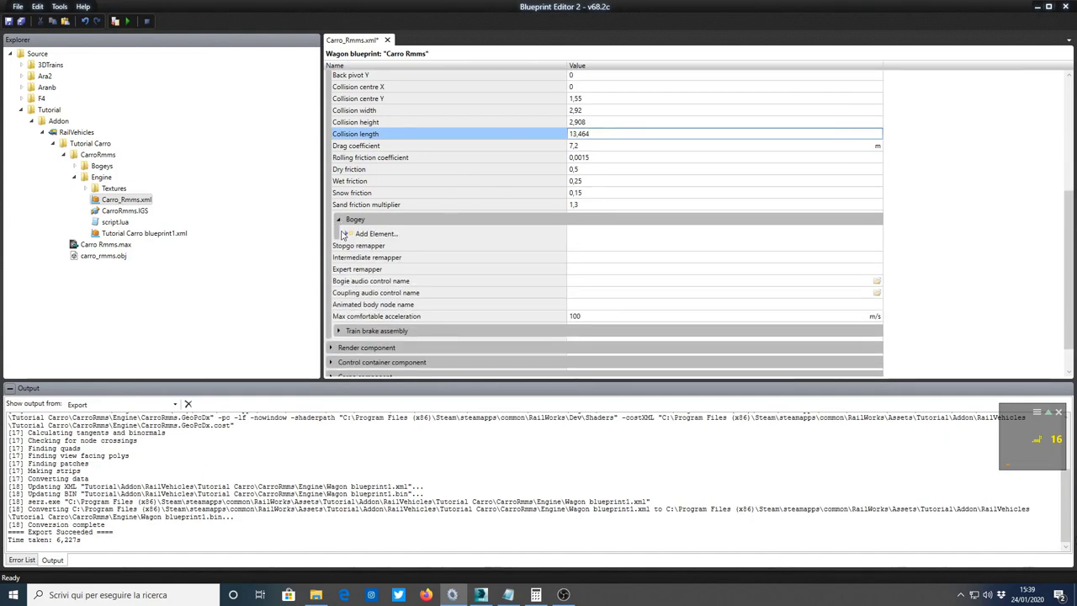
click(345, 235)
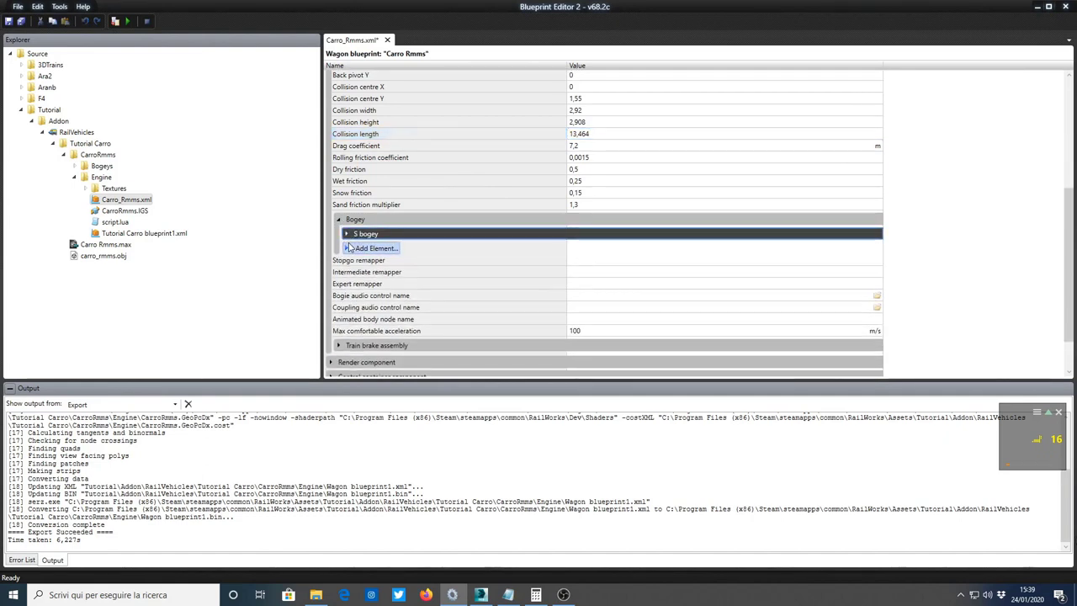
click(349, 248)
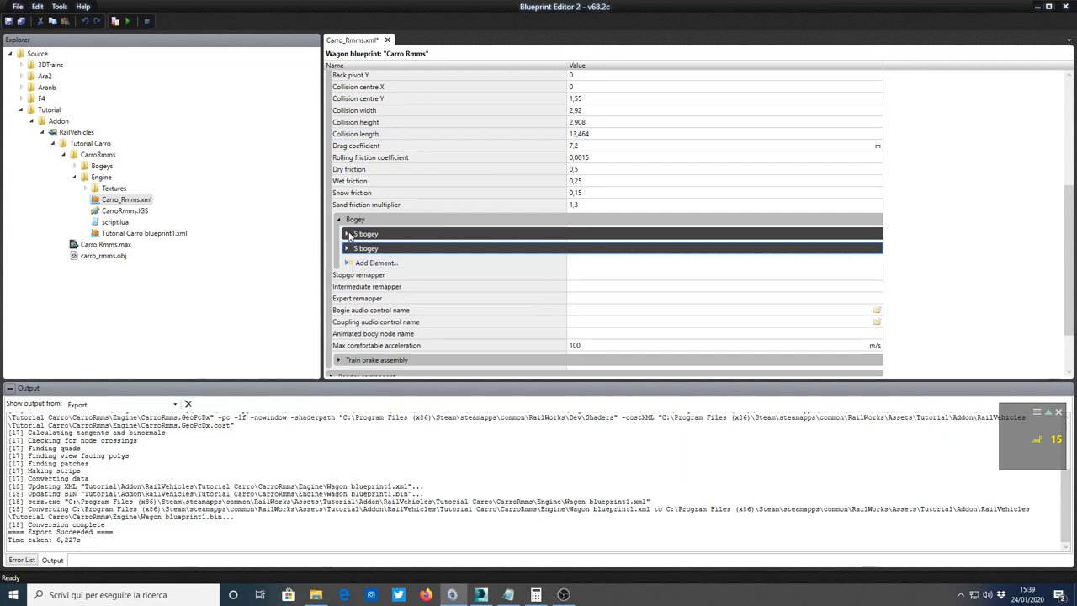
Expand the first S bogey's blueprint and pivot fields, then open Tutorial Carro blueprint1.xml.
click(347, 234)
scroll(412, 316, down, 1)
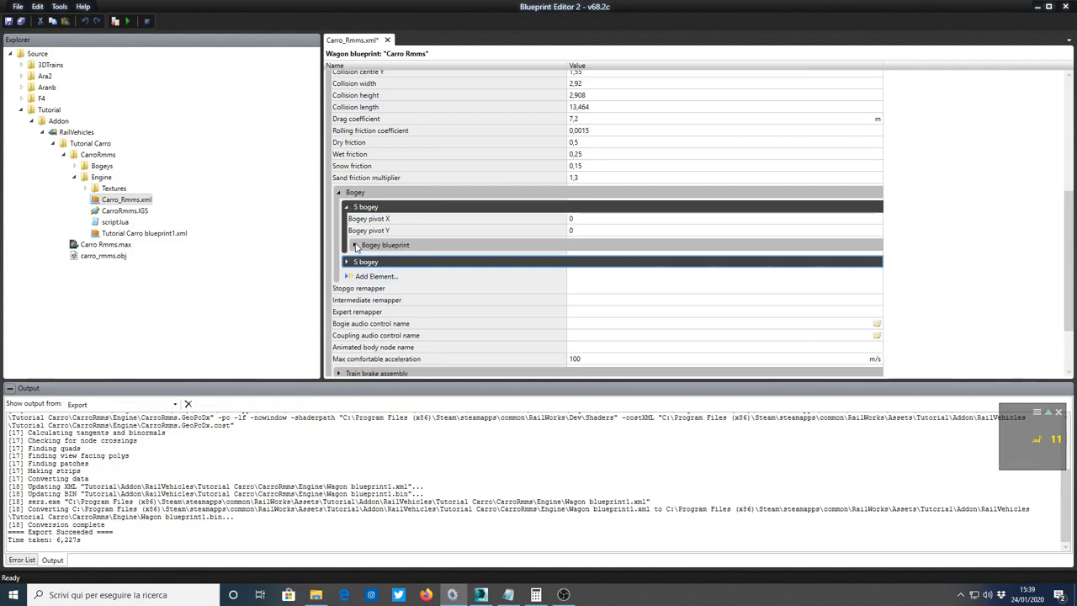
click(355, 245)
click(372, 260)
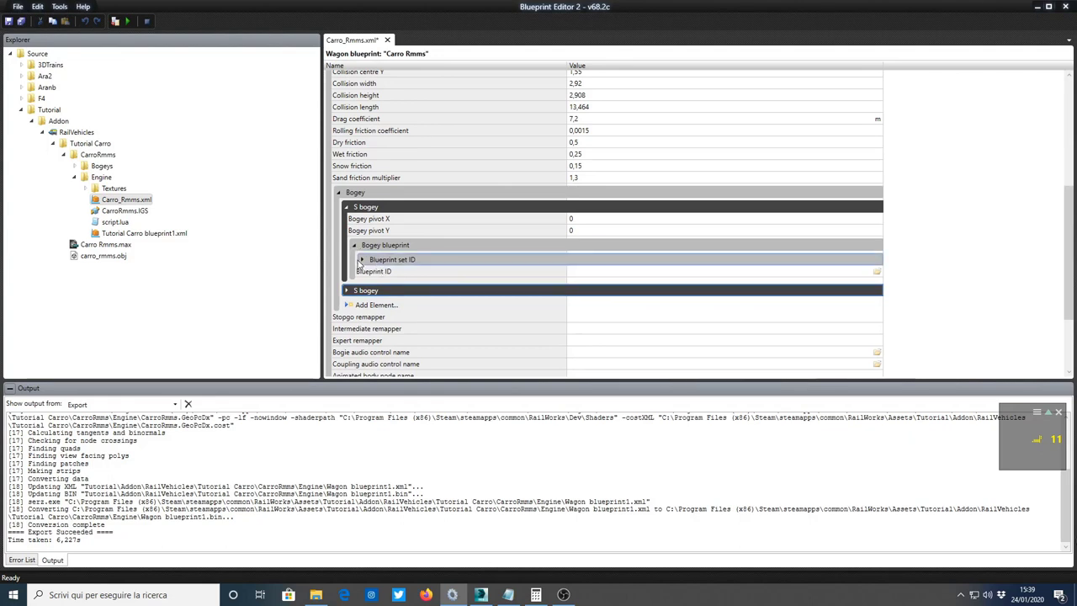
click(362, 259)
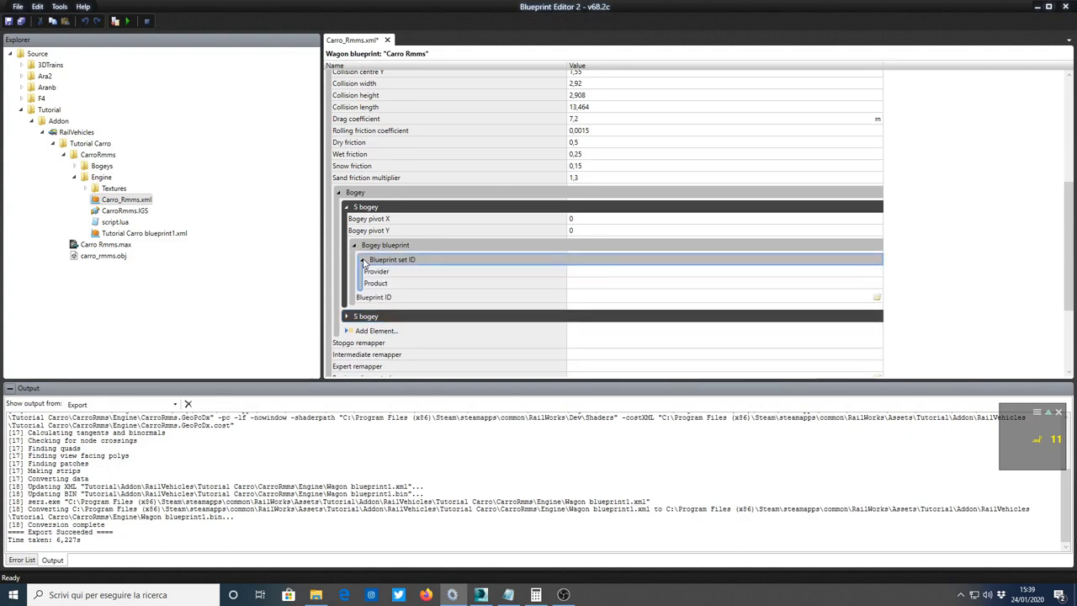
click(610, 218)
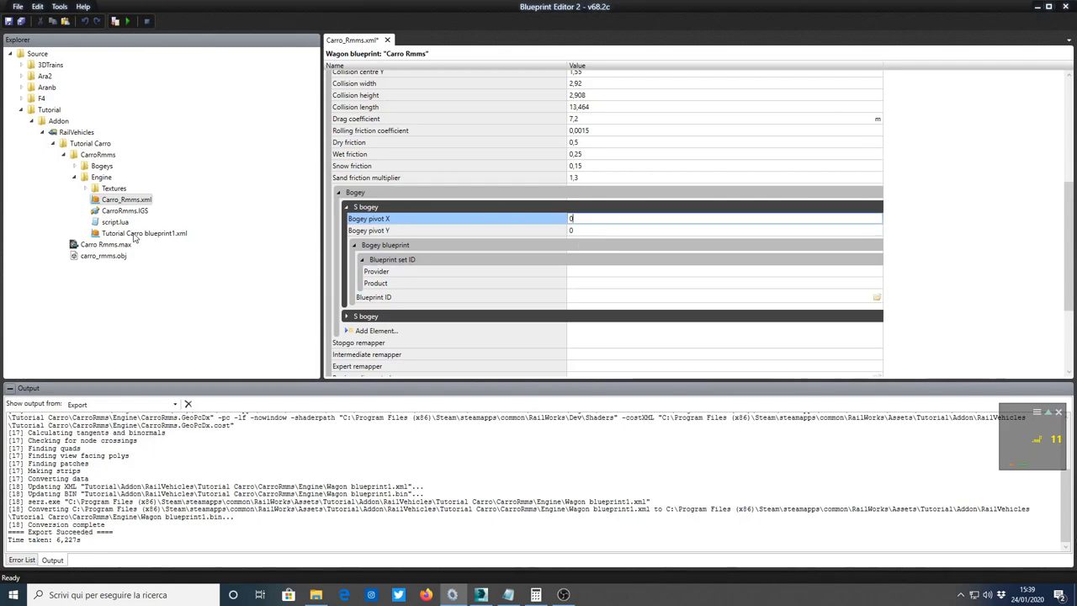
double_click(141, 233)
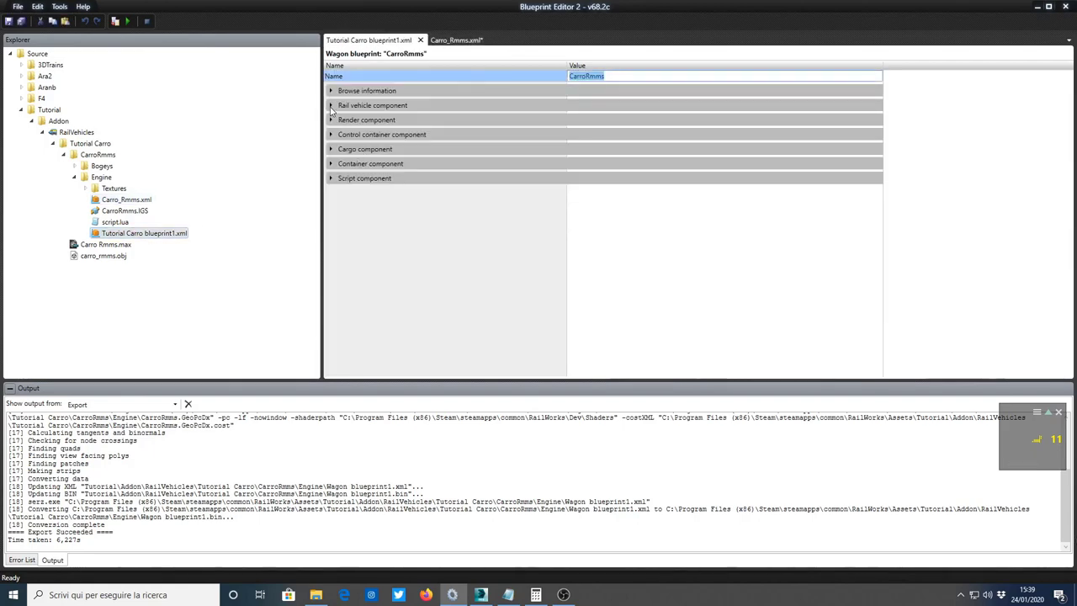
Look up the tutorial wagon's first S bogey pivot X (4,26), then return to Carro_Rmms.xml.
click(331, 105)
scroll(376, 220, down, 3)
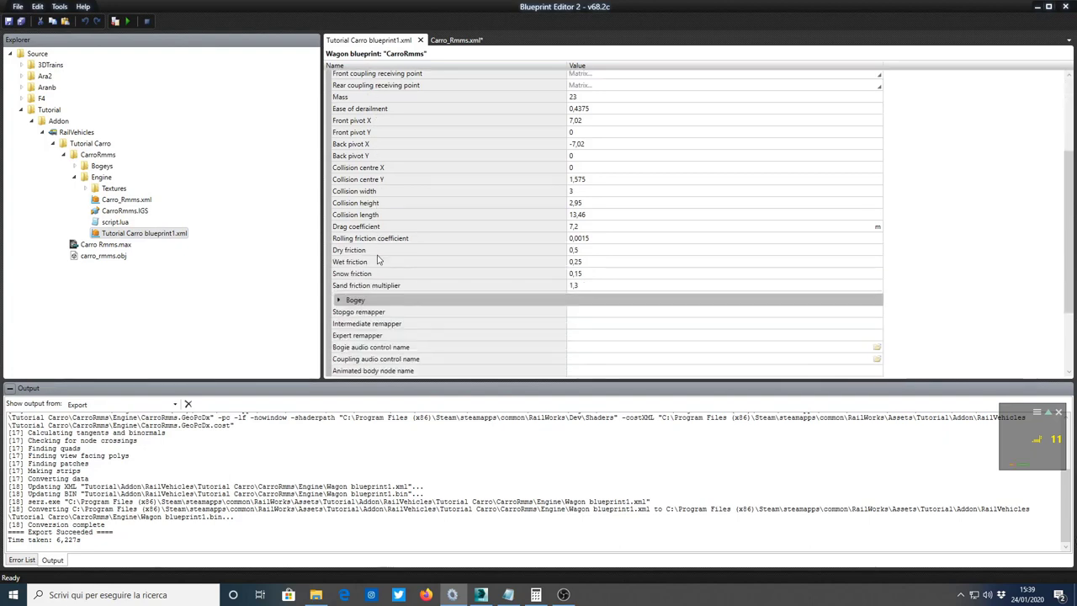
click(339, 300)
click(345, 314)
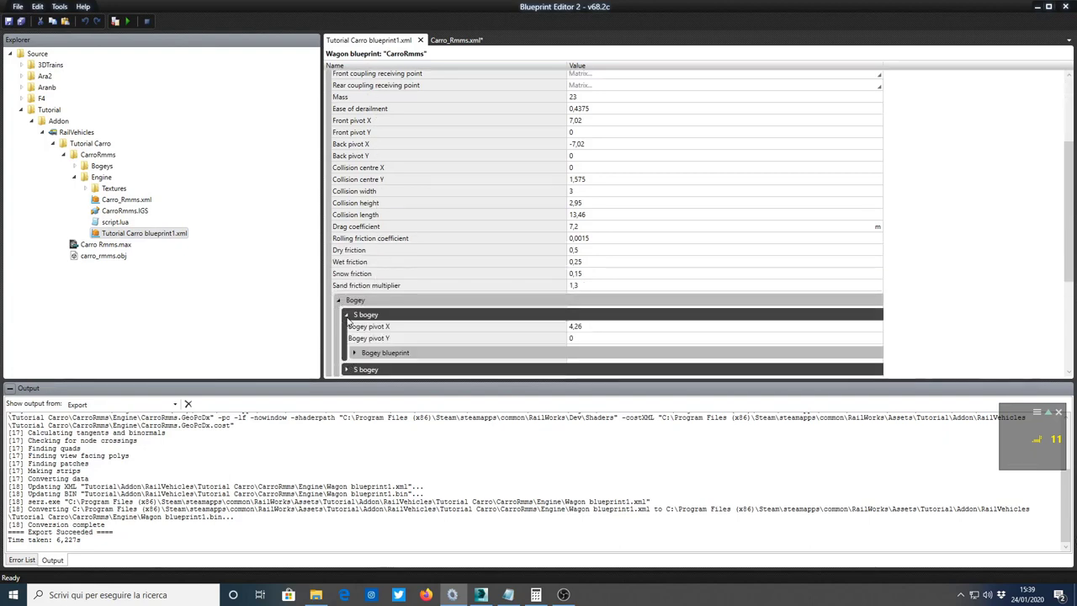
scroll(370, 285, down, 1)
click(572, 274)
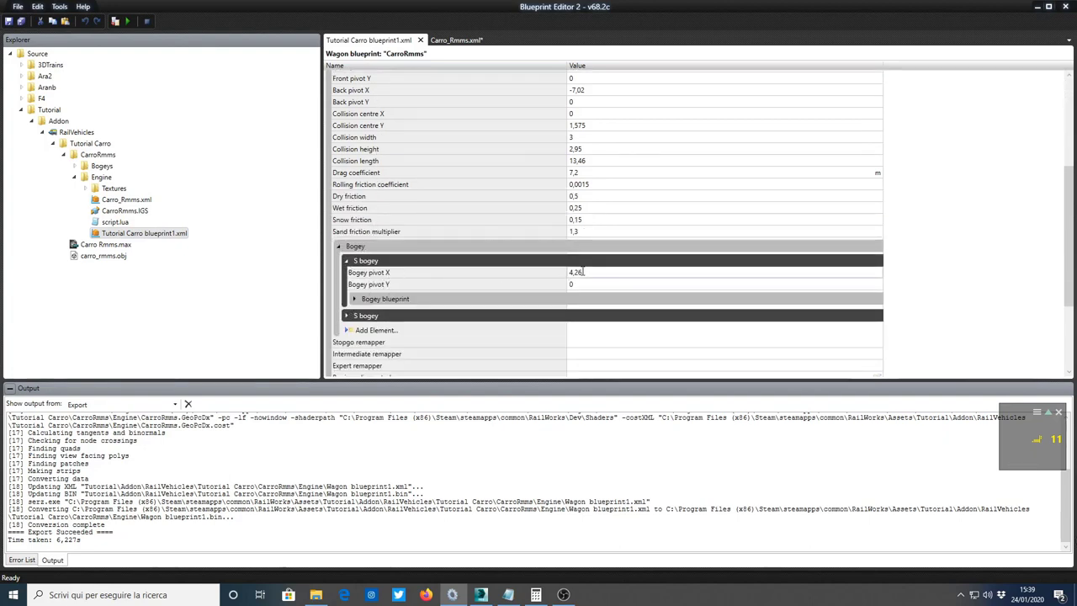
click(445, 40)
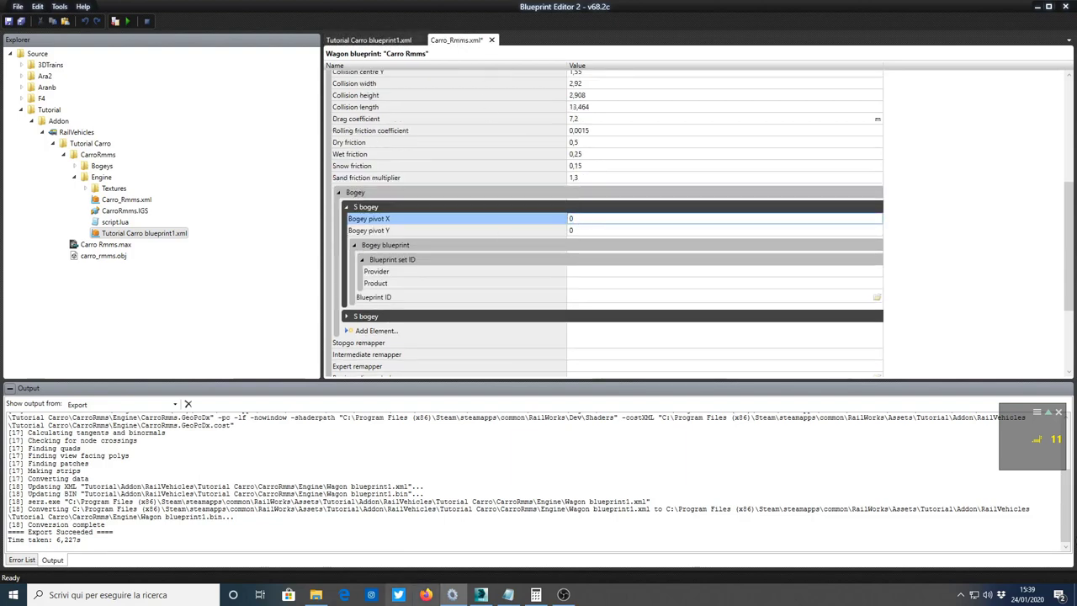
click(480, 594)
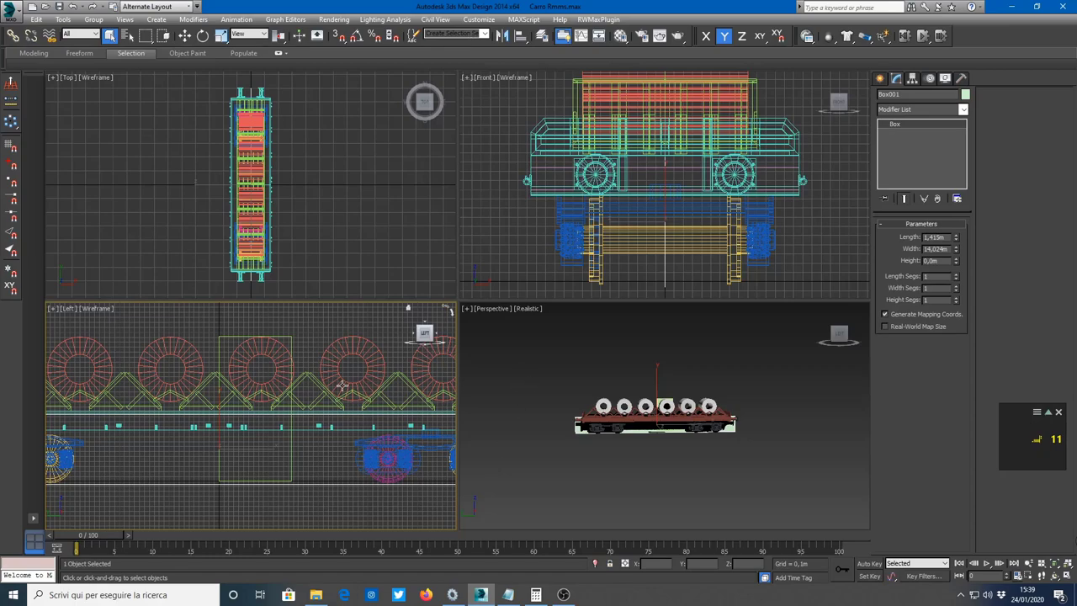
In the maximized Left view, draw a 1,213 m by 4,272 m box from wagon centre to bogey.
middle_drag(278, 395, 291, 392)
click(1063, 577)
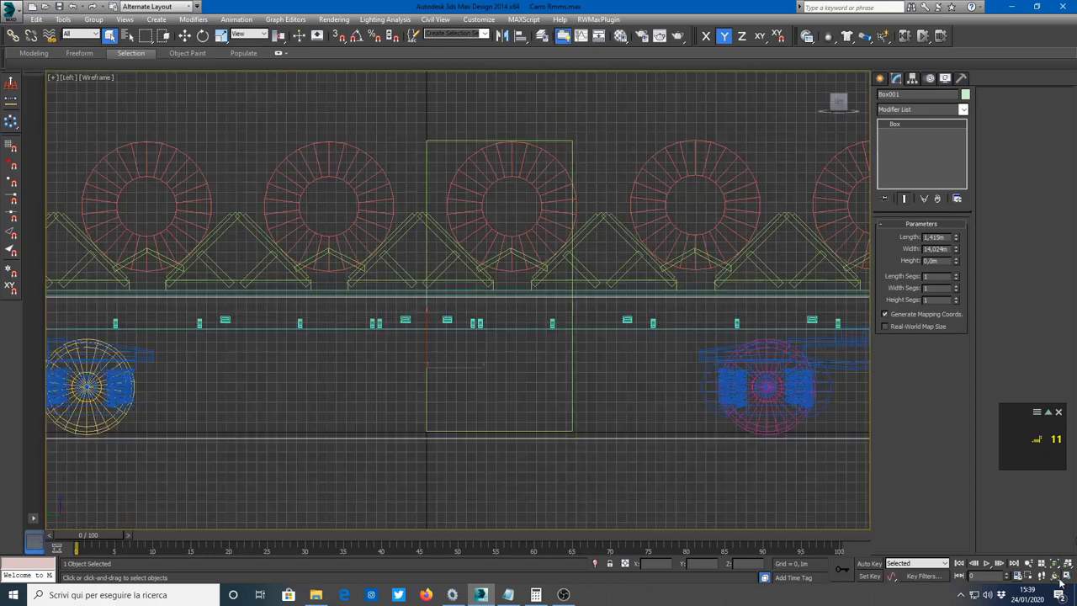
scroll(379, 348, down, 5)
scroll(511, 385, up, 3)
scroll(518, 383, up, 2)
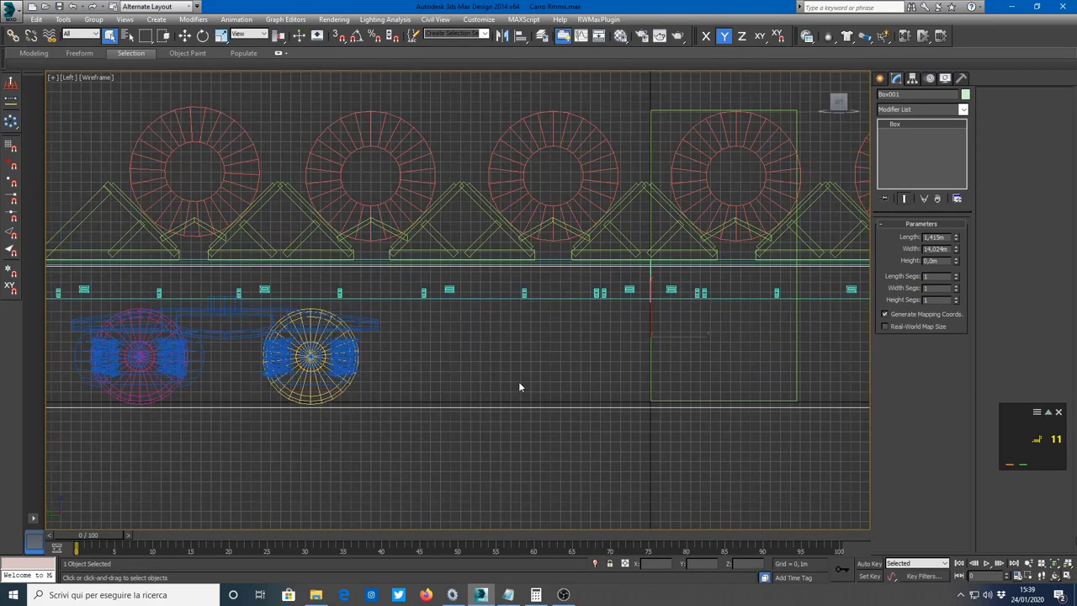
middle_drag(486, 329, 476, 298)
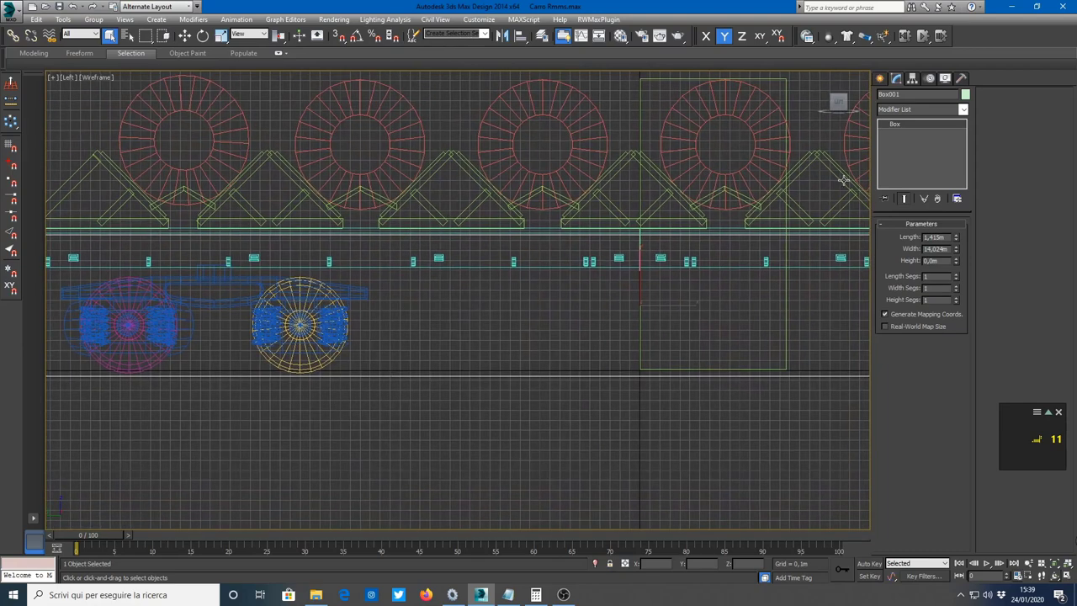
click(880, 79)
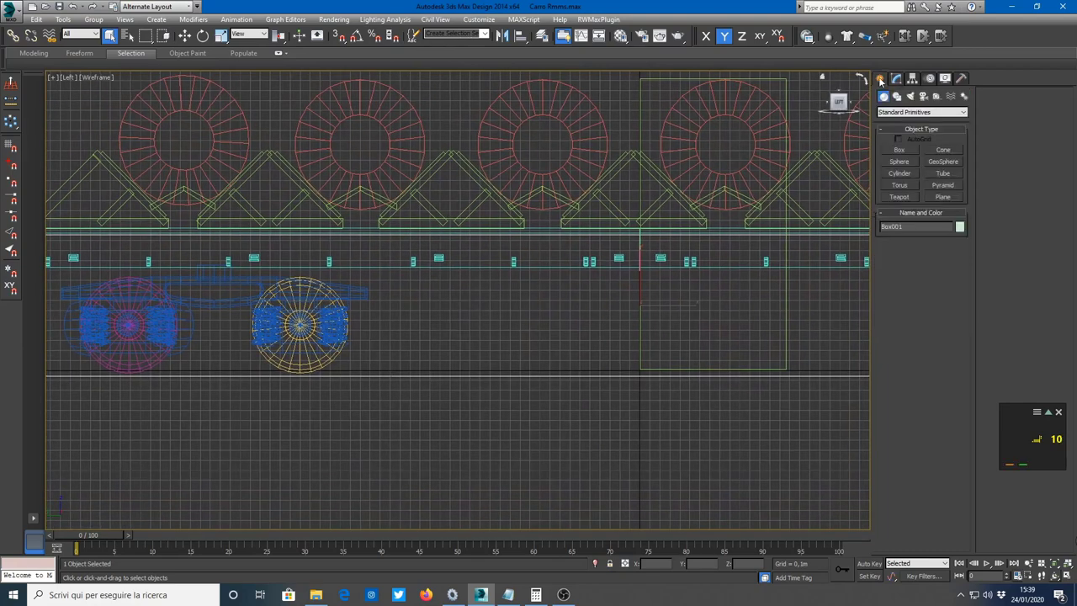
click(893, 150)
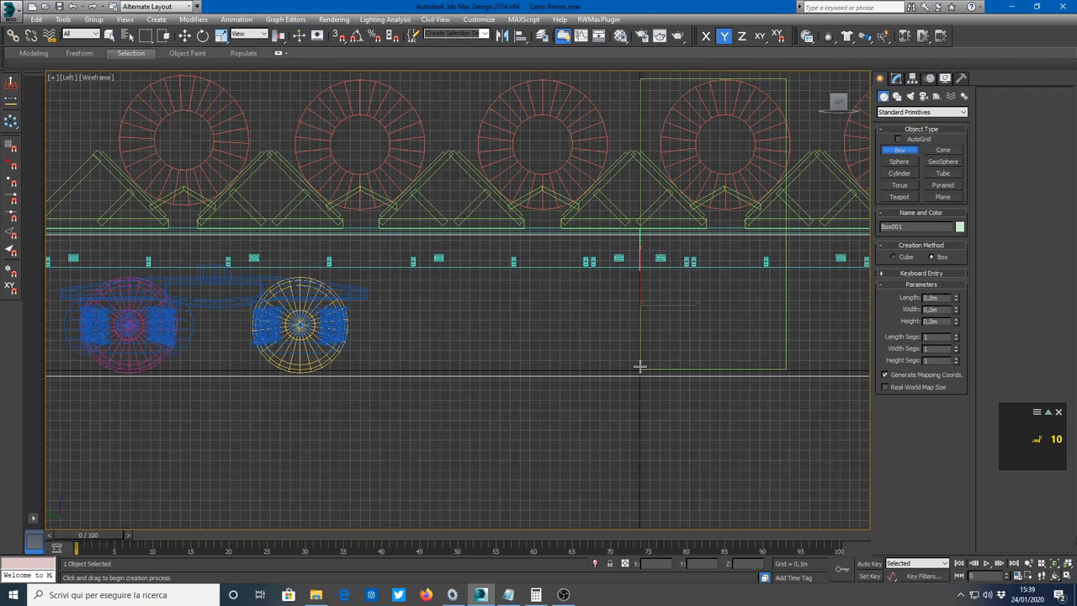
drag(639, 367, 212, 246)
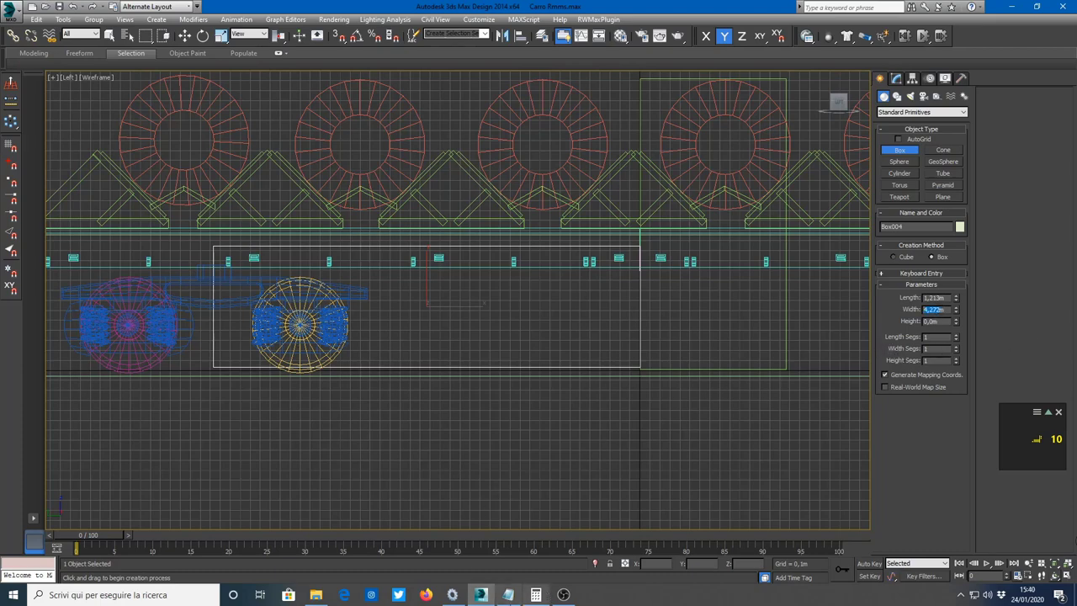
click(451, 593)
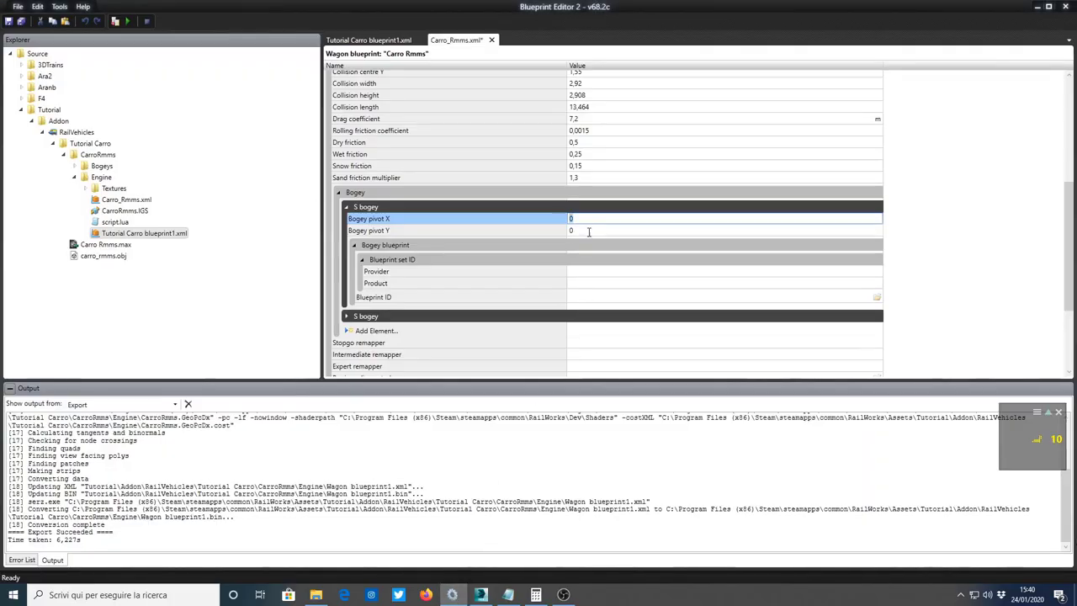
Set the bogeys' pivot X values to 4,272 and -4,272.
text(4,272)
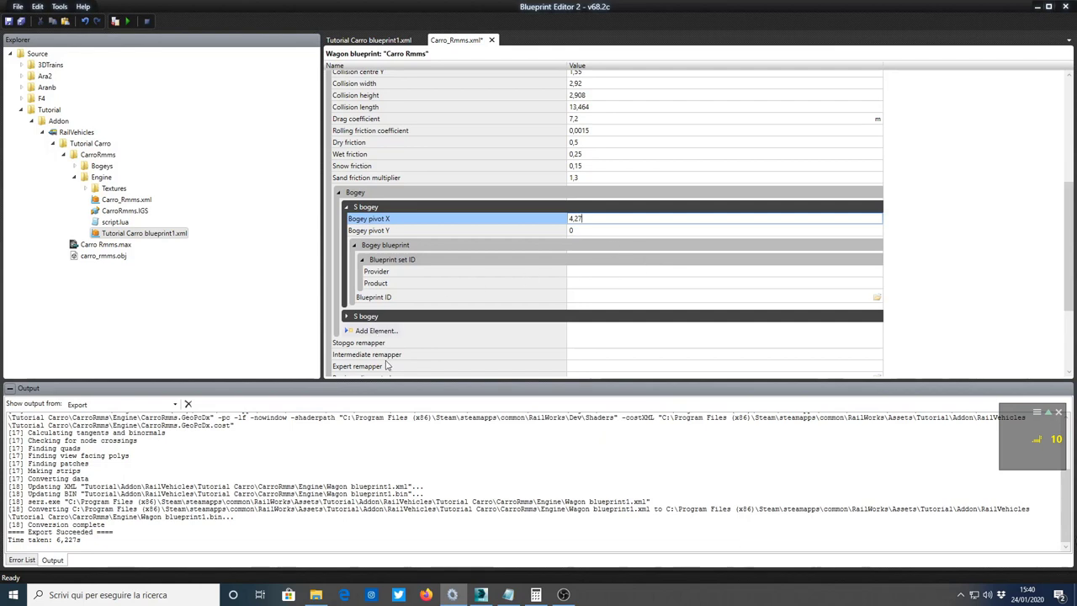
click(359, 317)
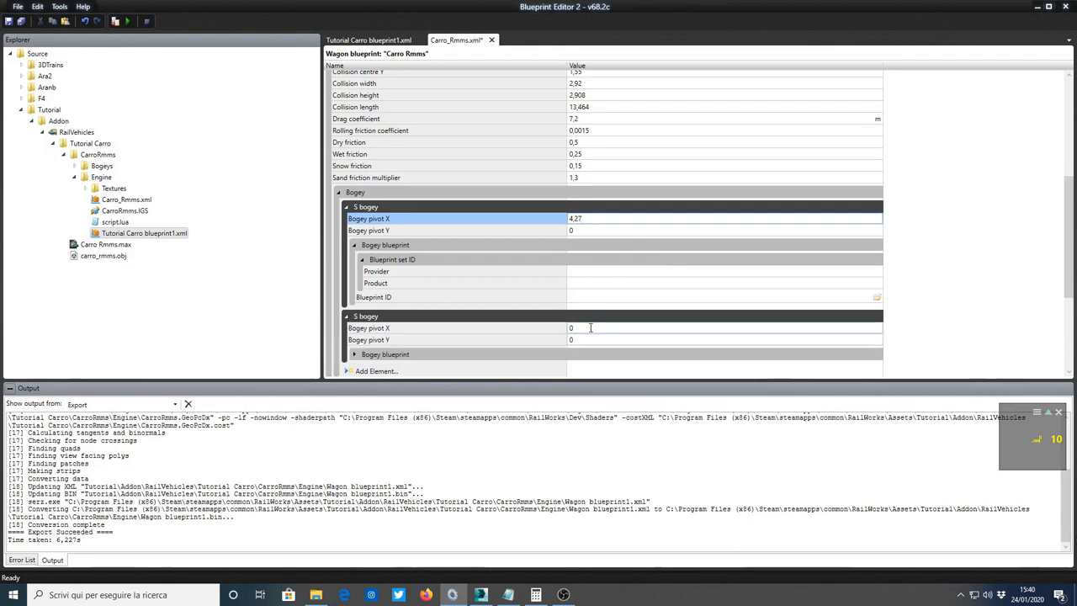
click(541, 330)
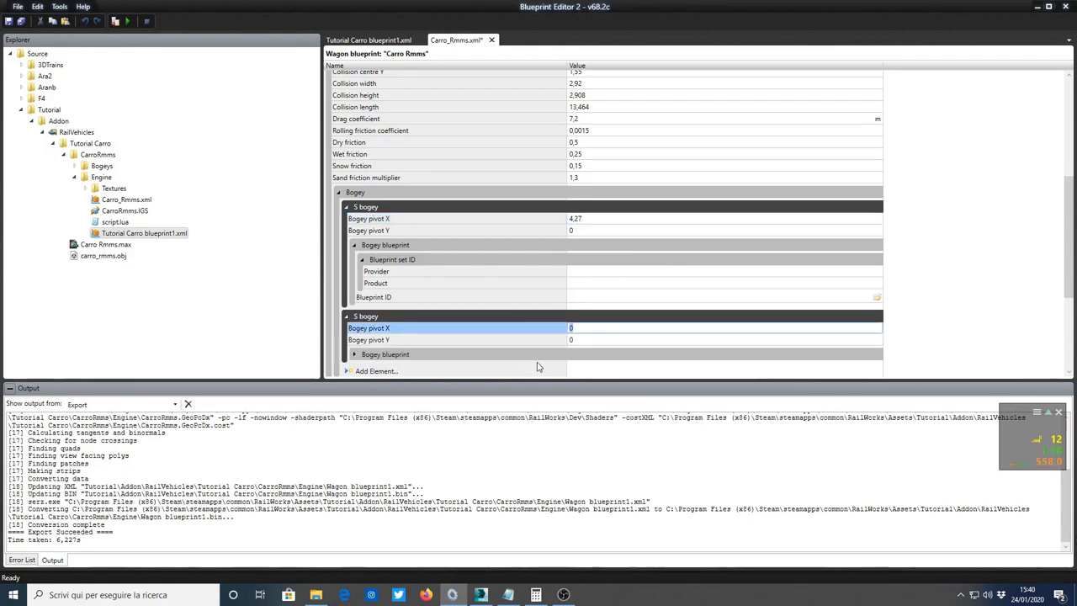
text(-4,27)
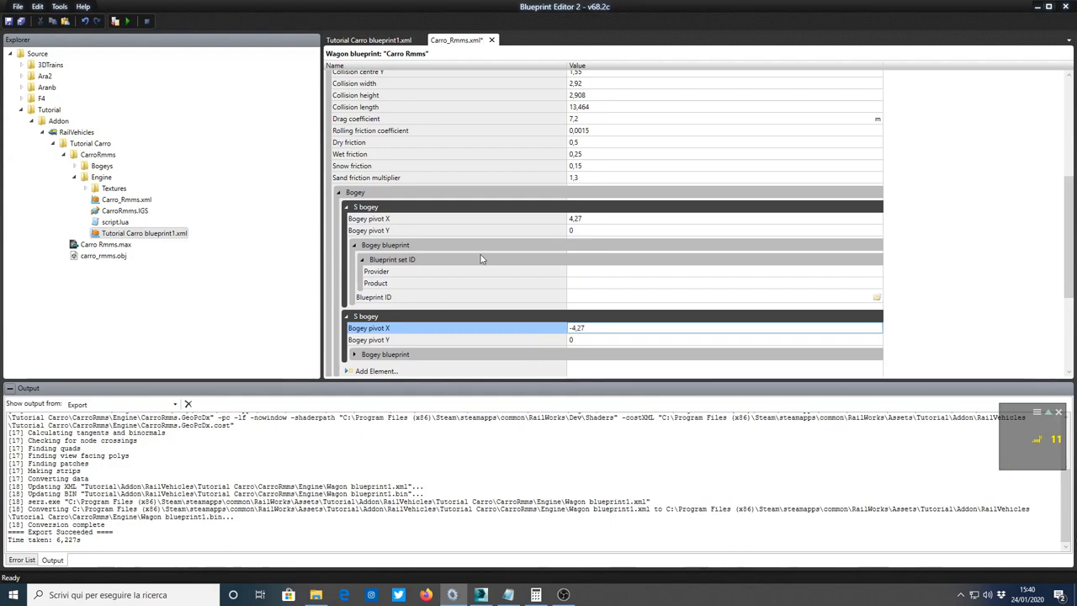
Enter provider Tutorial and product Addon in the first bogey's blueprint set ID.
click(577, 270)
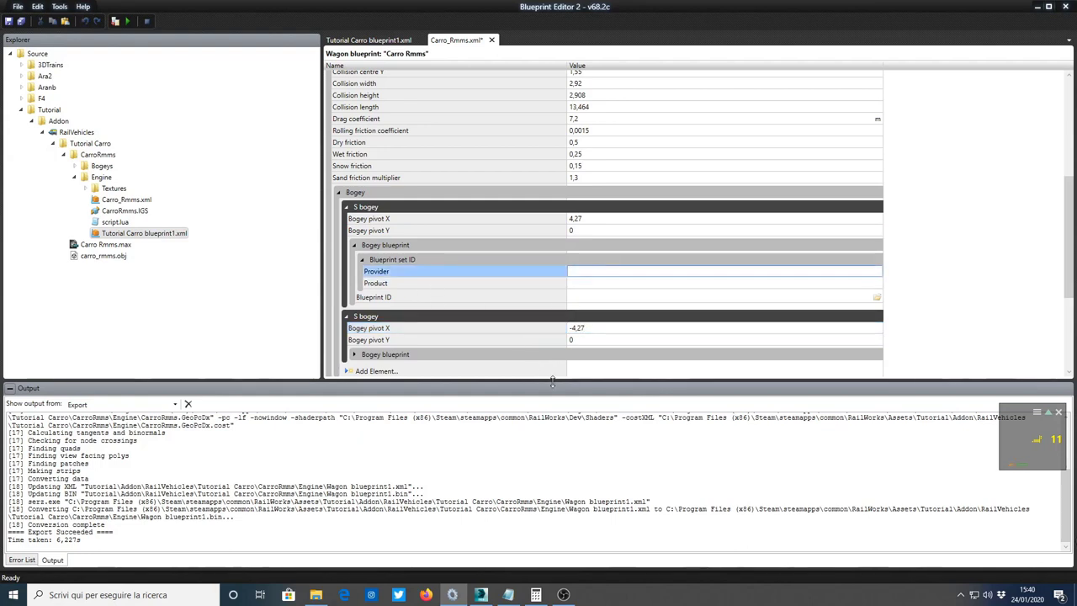
text(Tut)
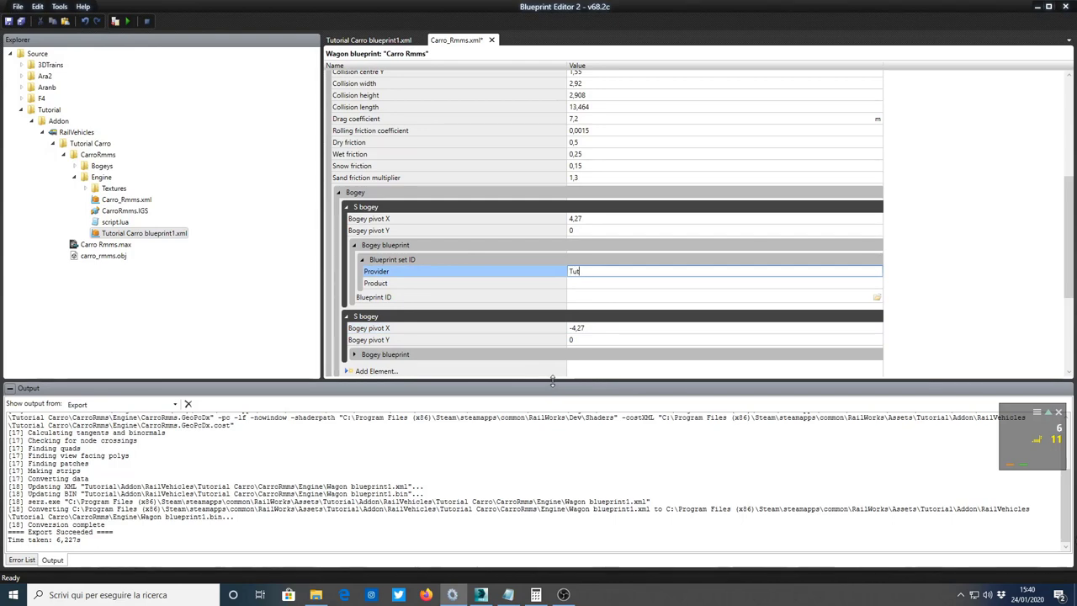
text(orial)
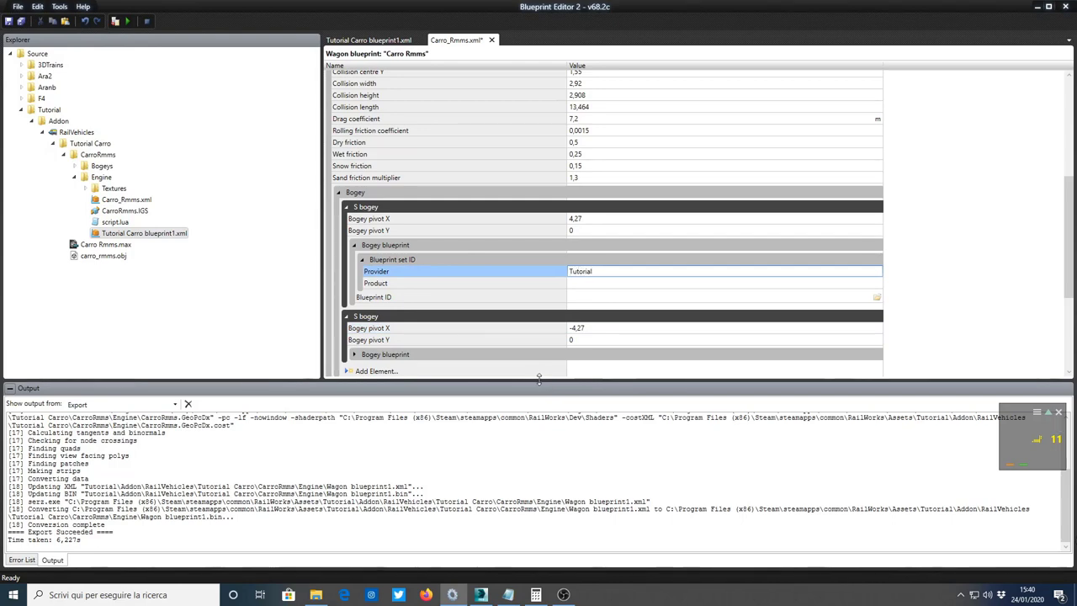
click(49, 110)
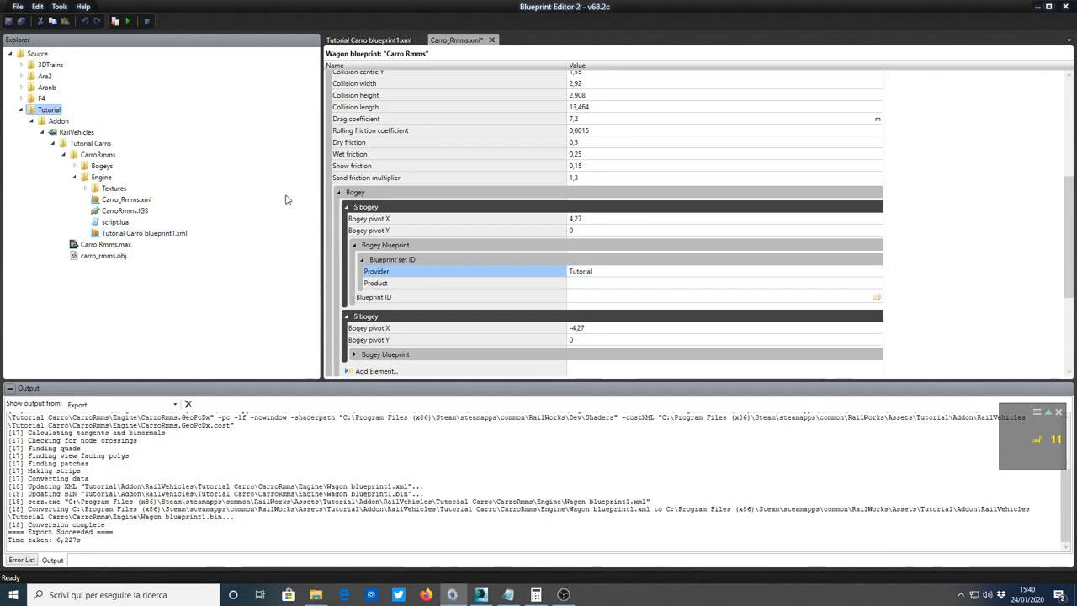
click(606, 275)
click(598, 284)
text(Add)
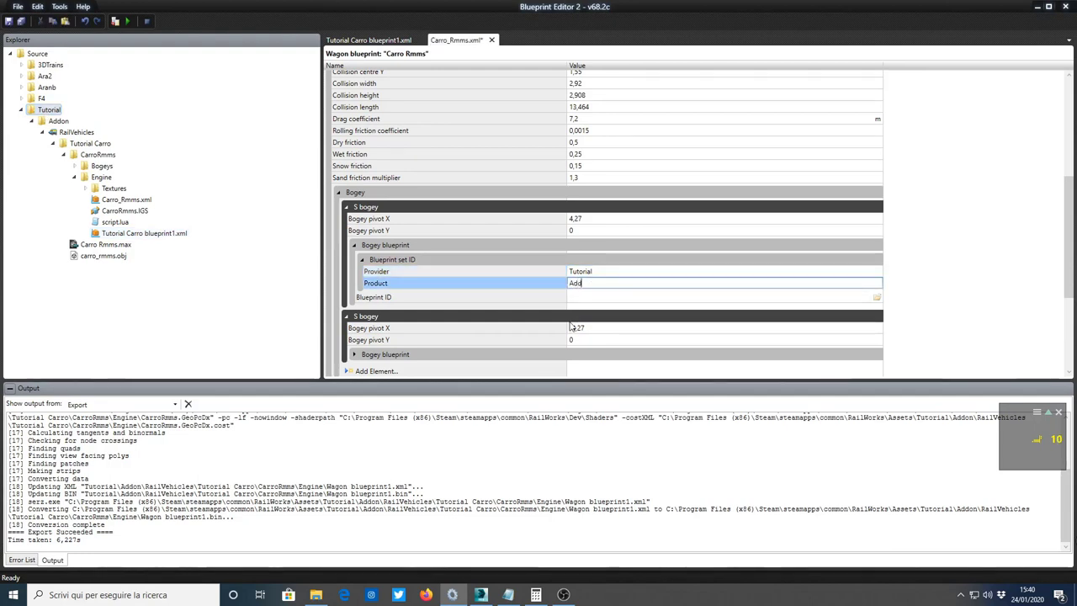
text(on)
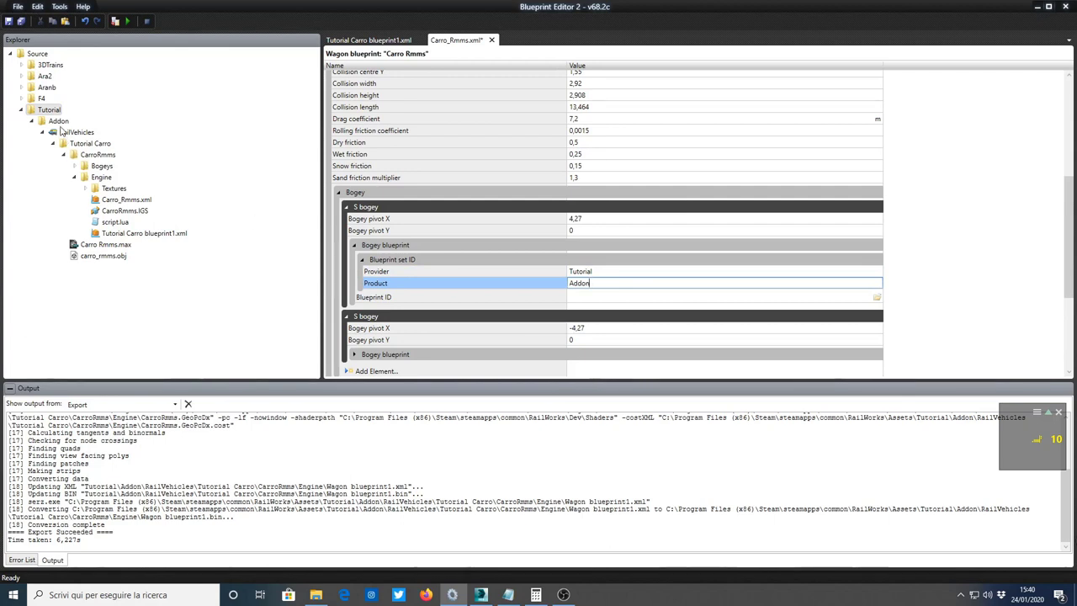
click(59, 124)
click(580, 285)
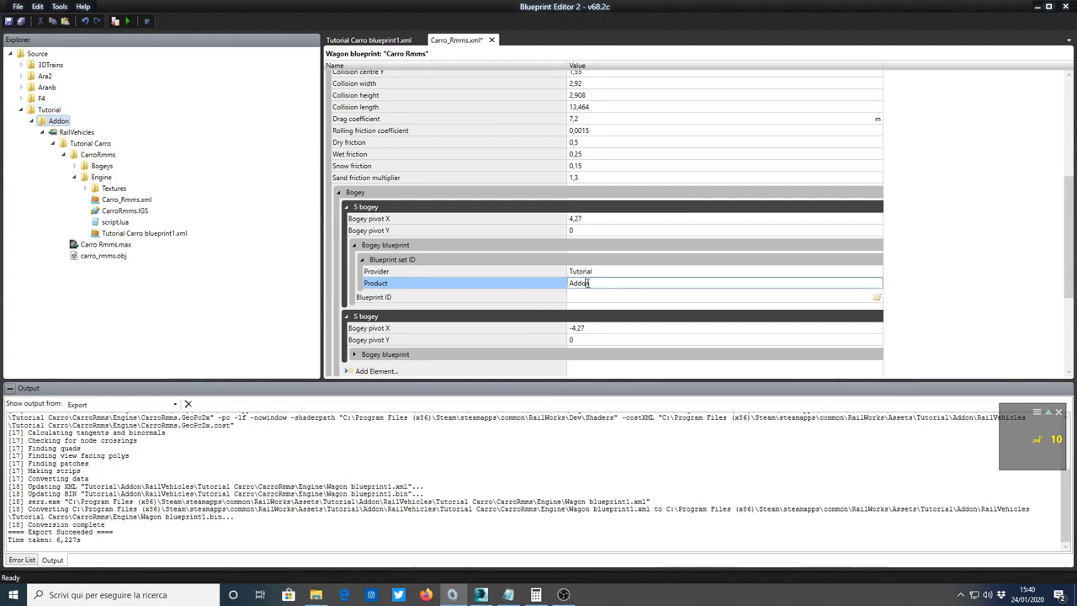
Give the second bogey's blueprint set ID provider Tutorial and product Addon.
scroll(487, 275, down, 1)
scroll(492, 266, down, 2)
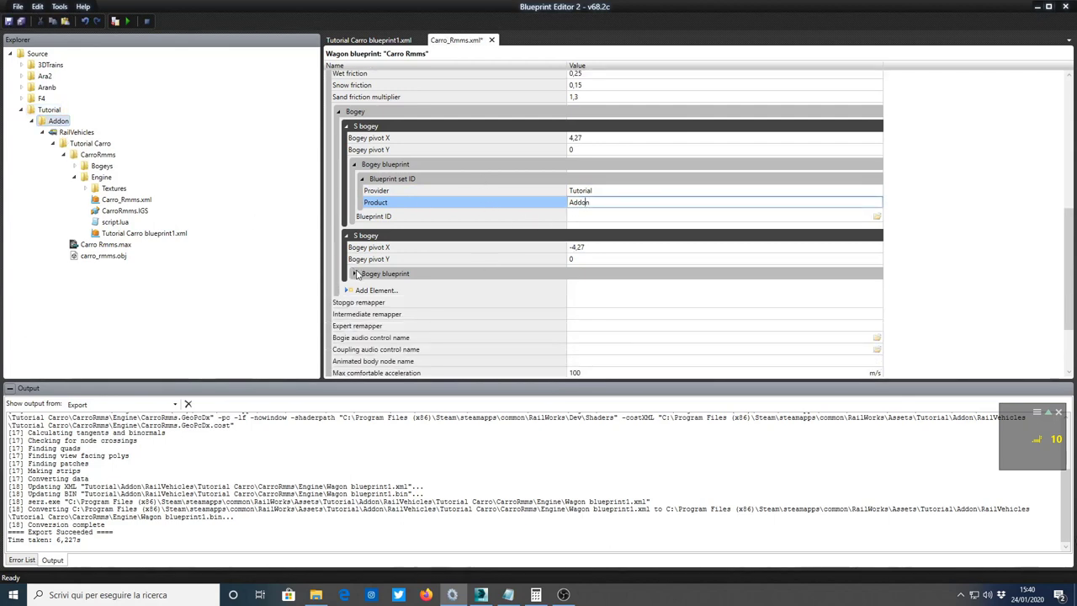
click(354, 273)
click(361, 288)
click(581, 300)
text(Tutor)
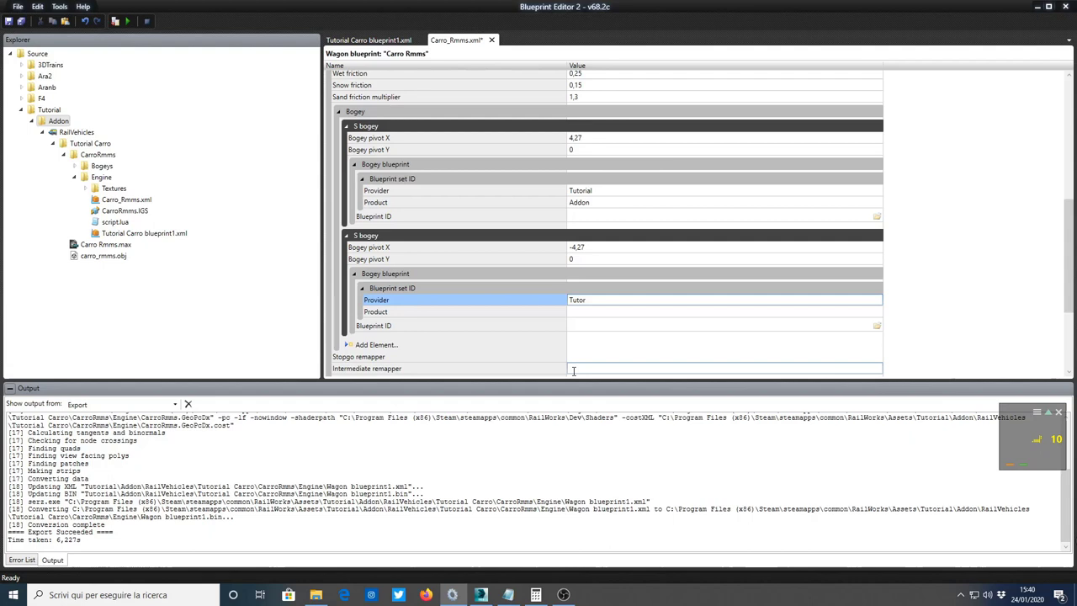
text(i)
text(al)
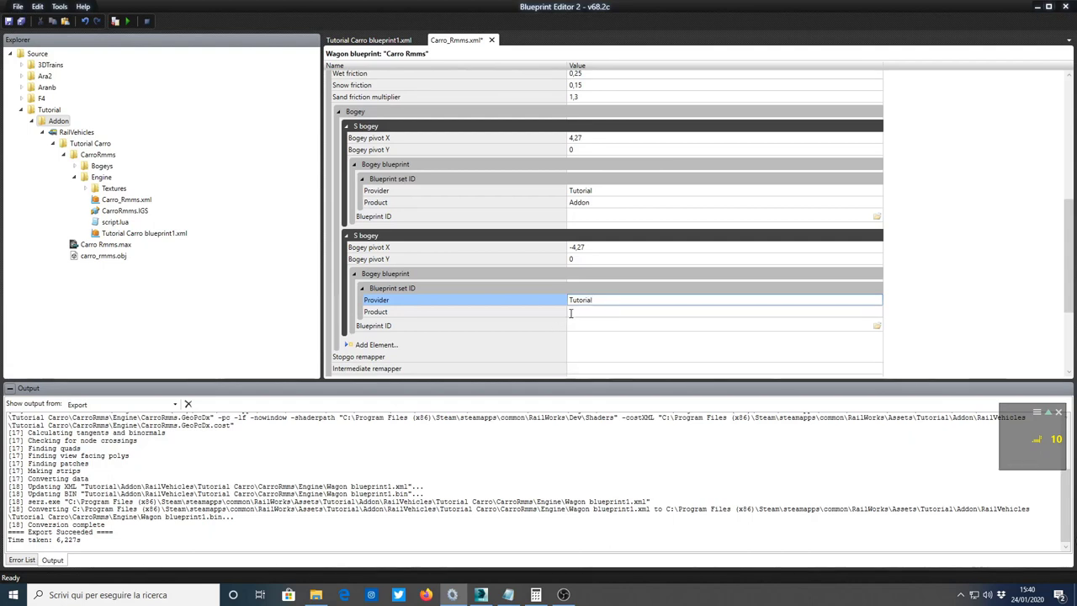
click(575, 312)
text(A)
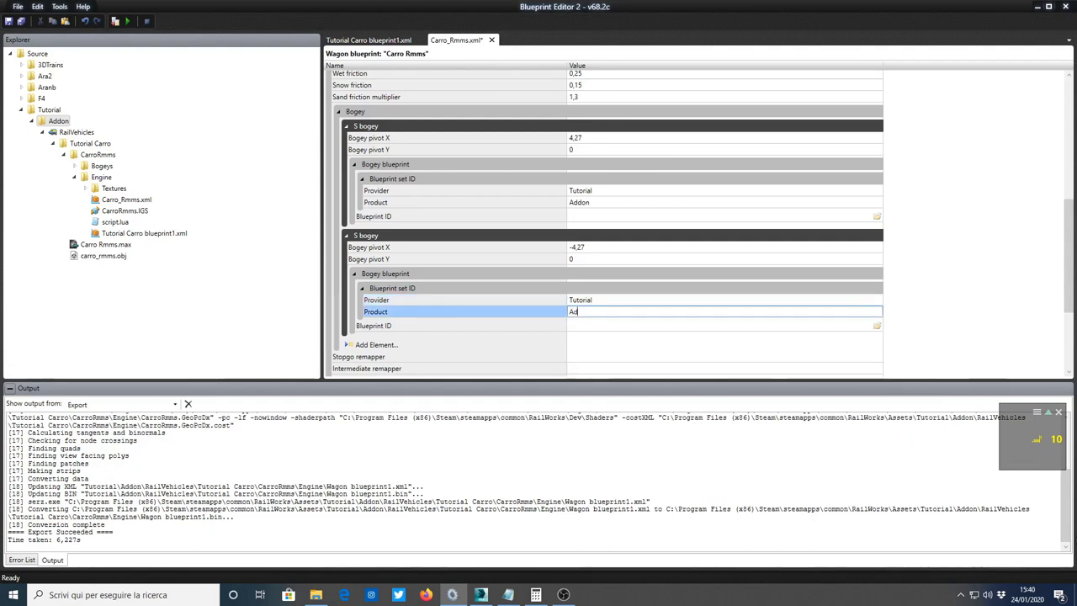
text(don)
click(371, 217)
click(692, 220)
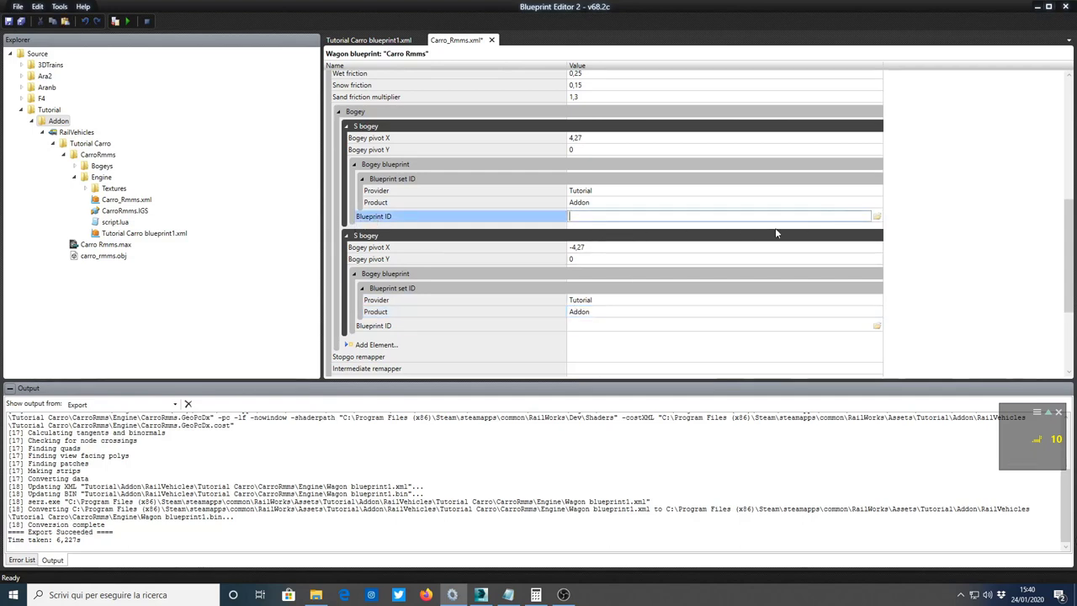
Add a new bogey blueprint item to the Bogeys folder.
click(96, 169)
click(74, 166)
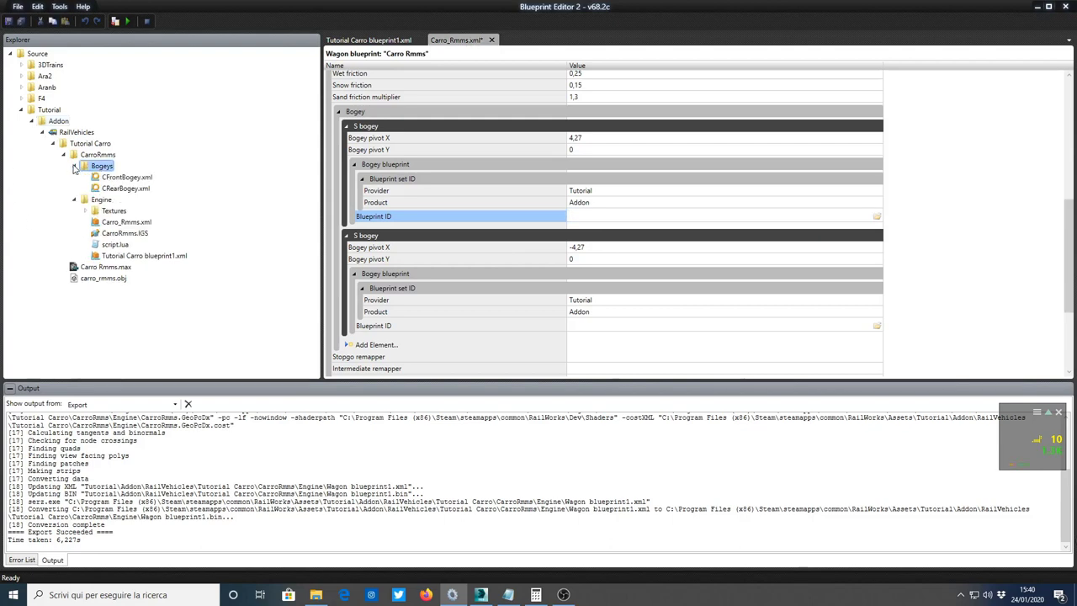
right_click(101, 168)
mouse_move(172, 175)
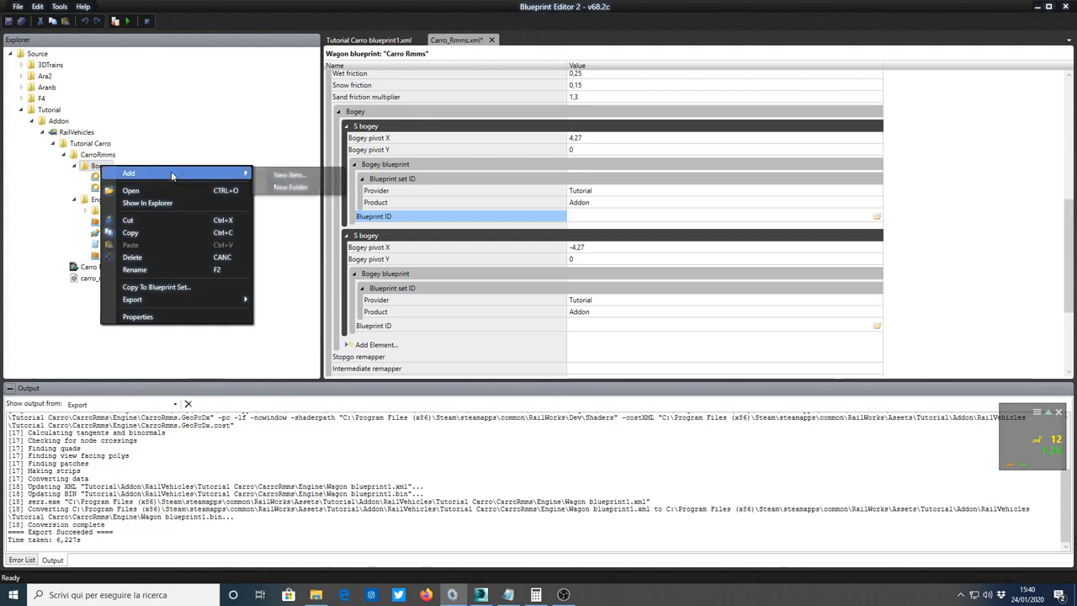
click(287, 175)
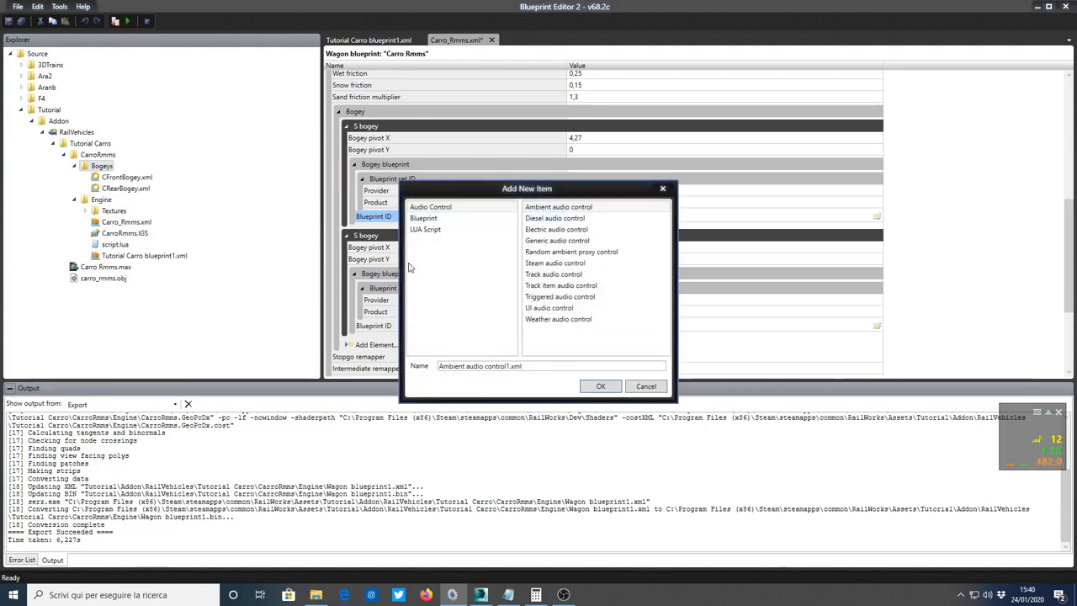
click(423, 218)
scroll(561, 278, down, 5)
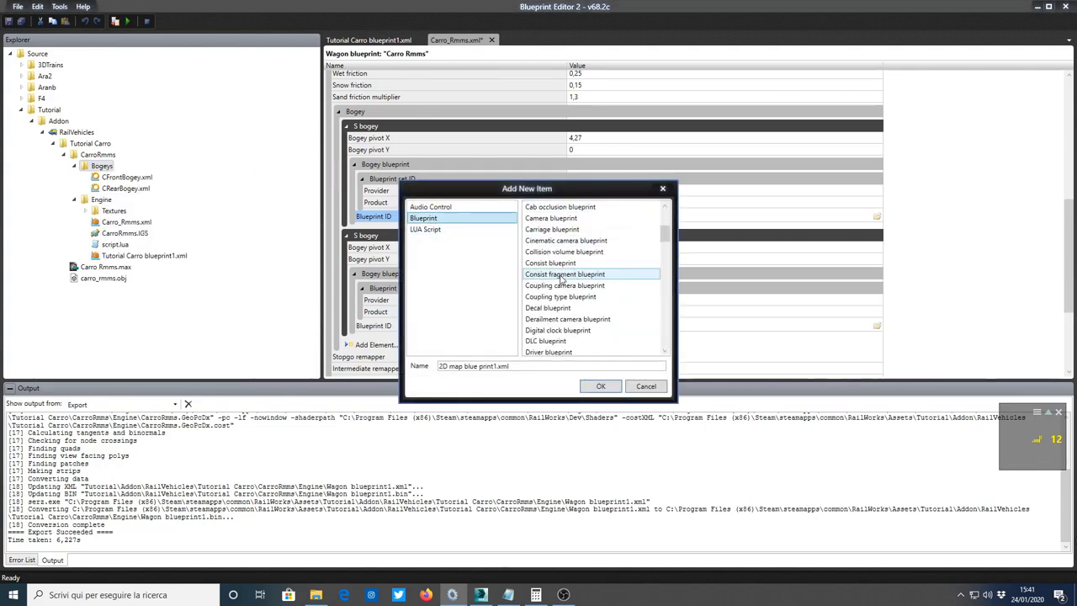
scroll(561, 280, up, 2)
click(565, 242)
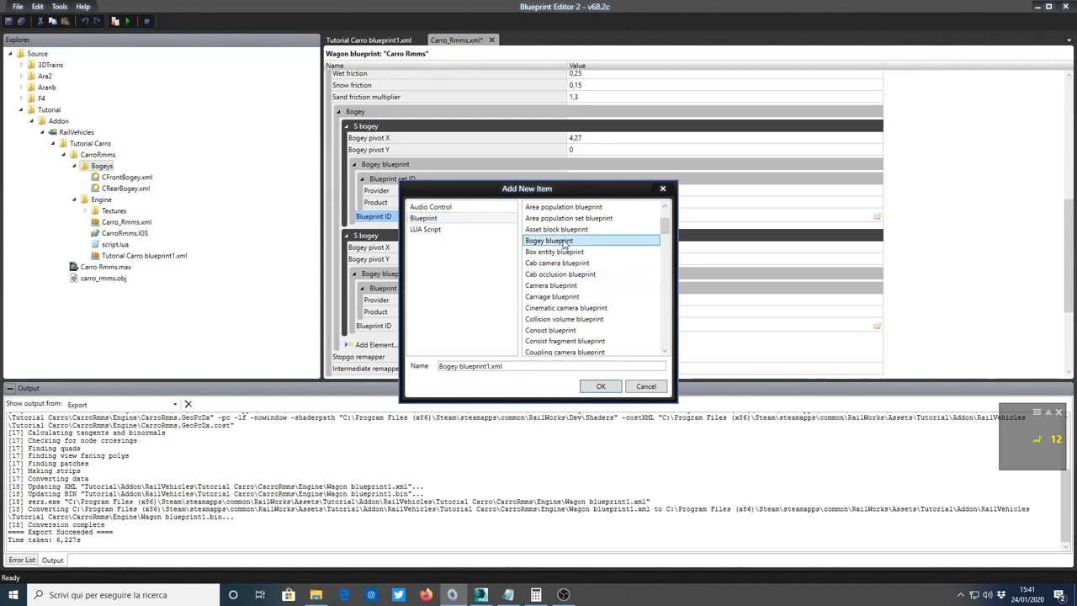
click(601, 386)
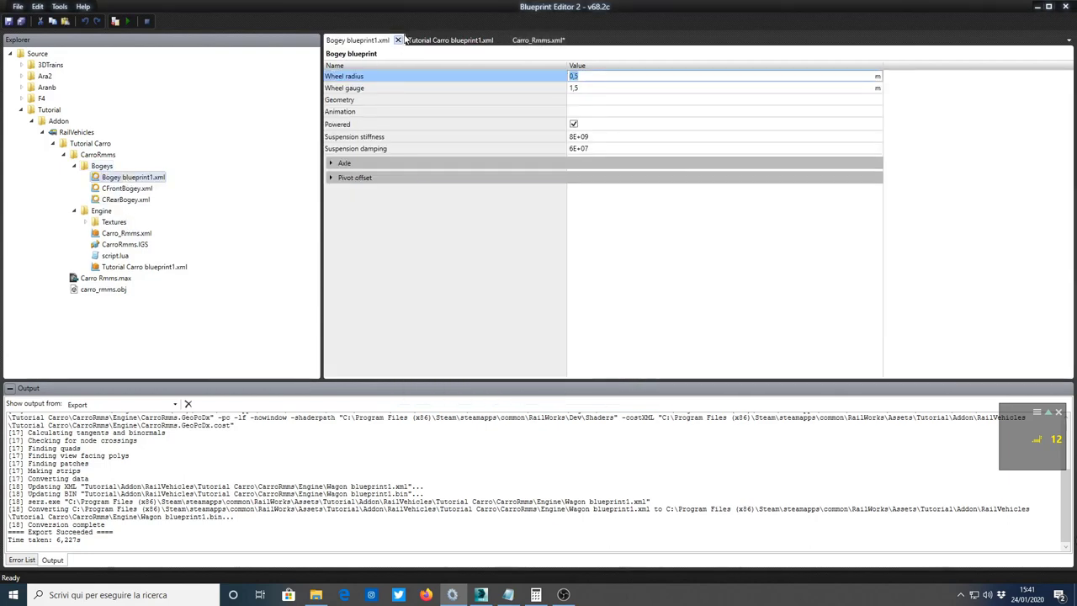
click(398, 40)
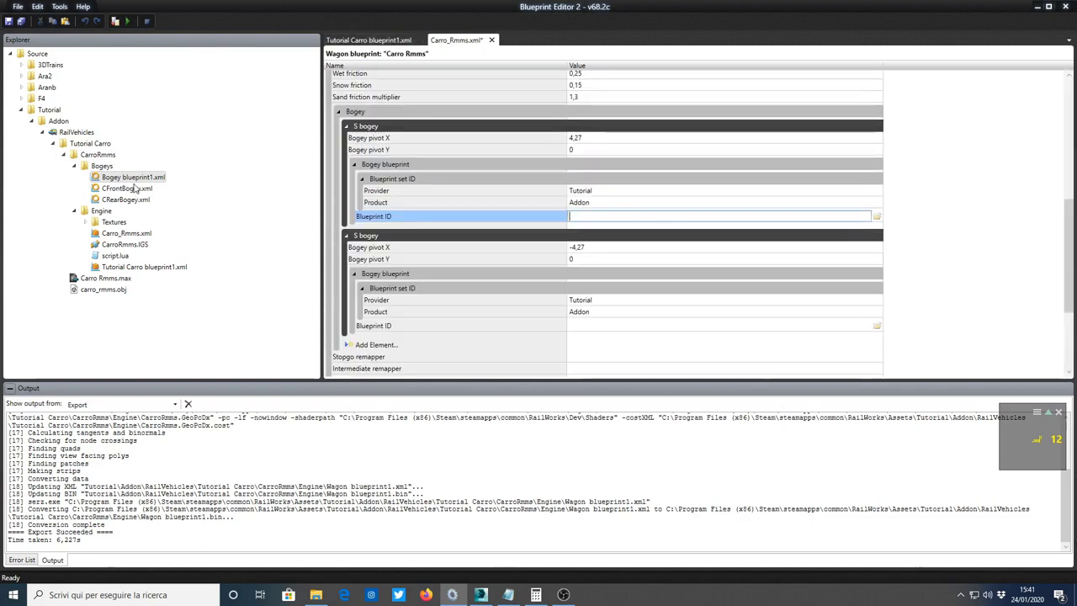
Rename it FrontBogie.xml and paste its path into the first bogey's Blueprint ID.
click(123, 178)
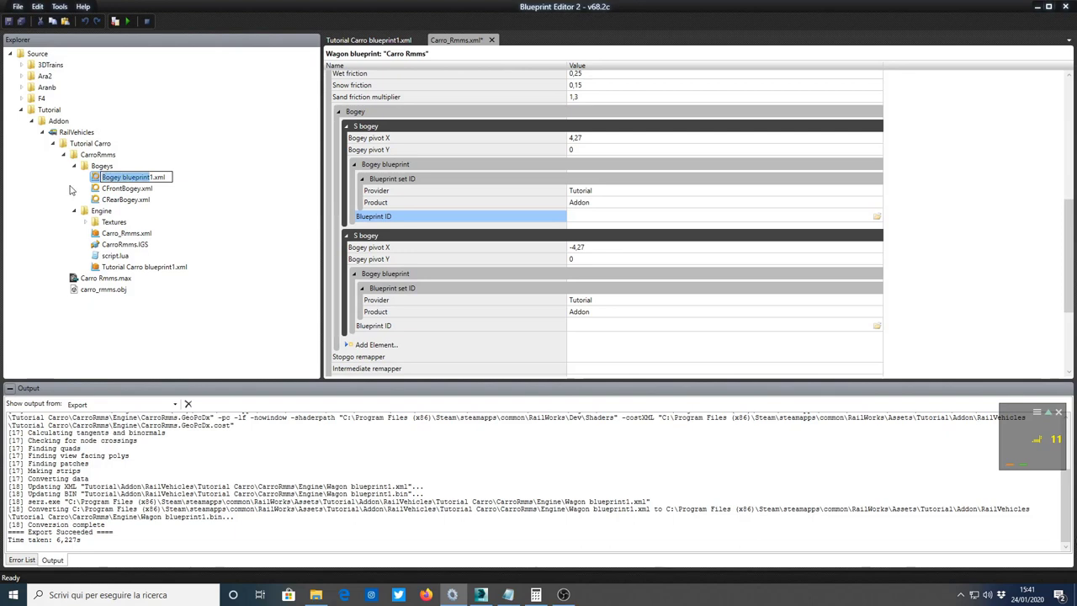
text(C)
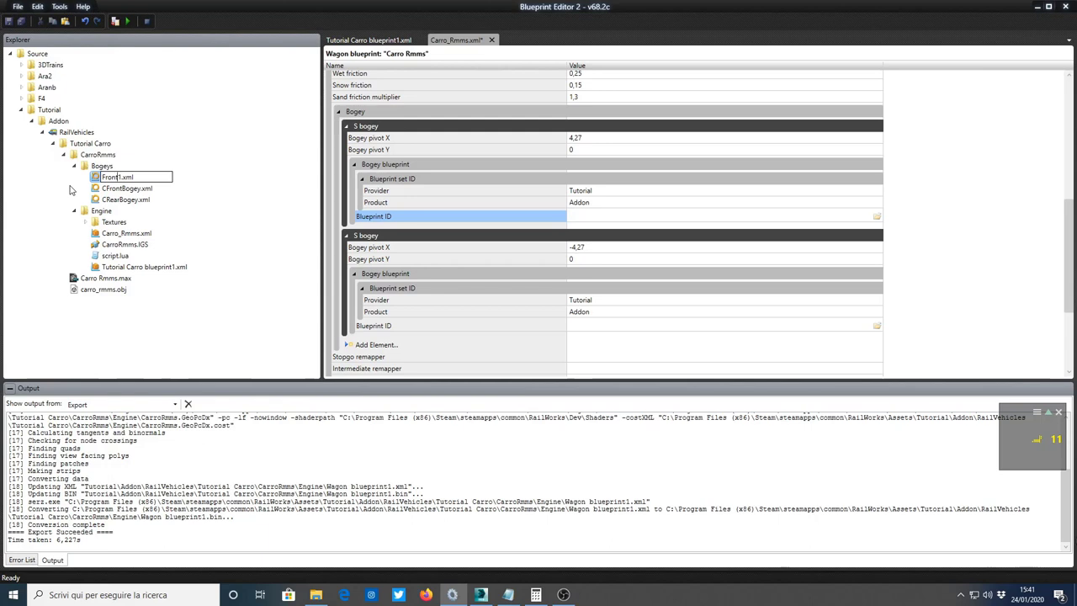
text(B)
text(gie)
key(Return)
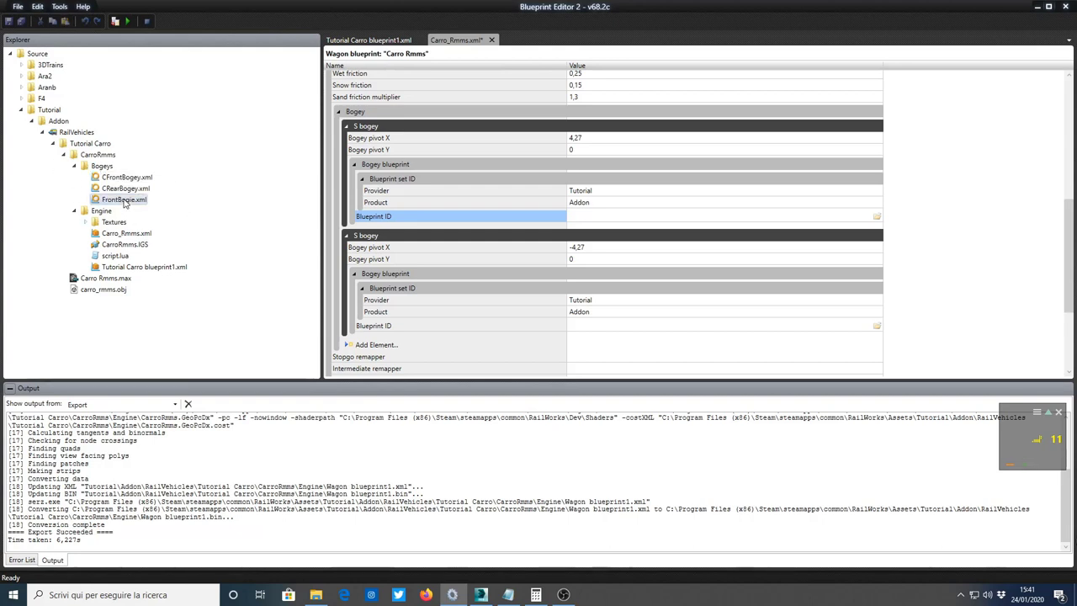
right_click(125, 203)
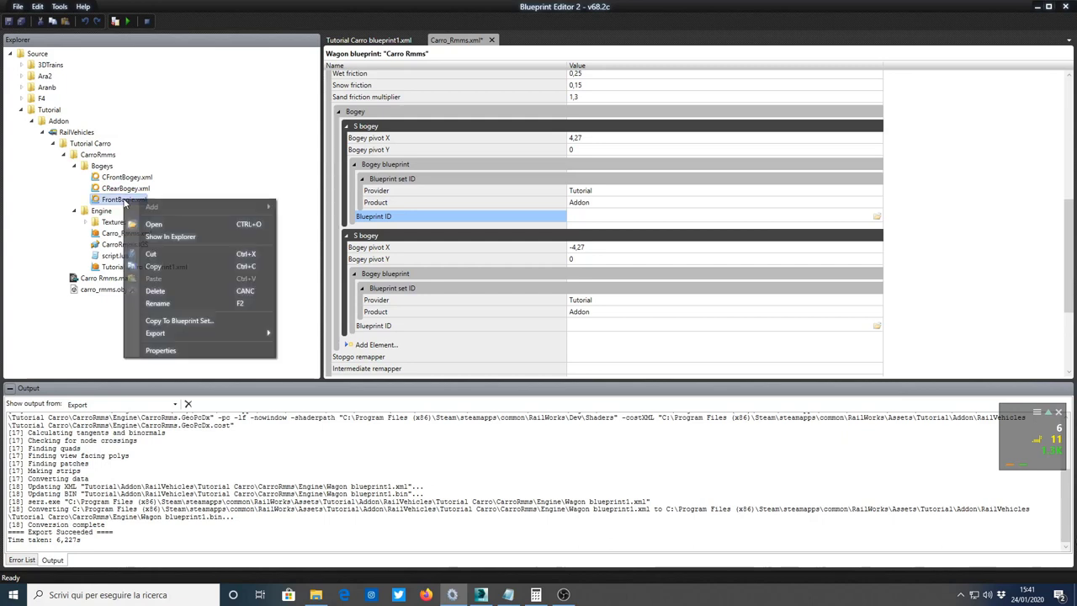
click(167, 268)
click(604, 216)
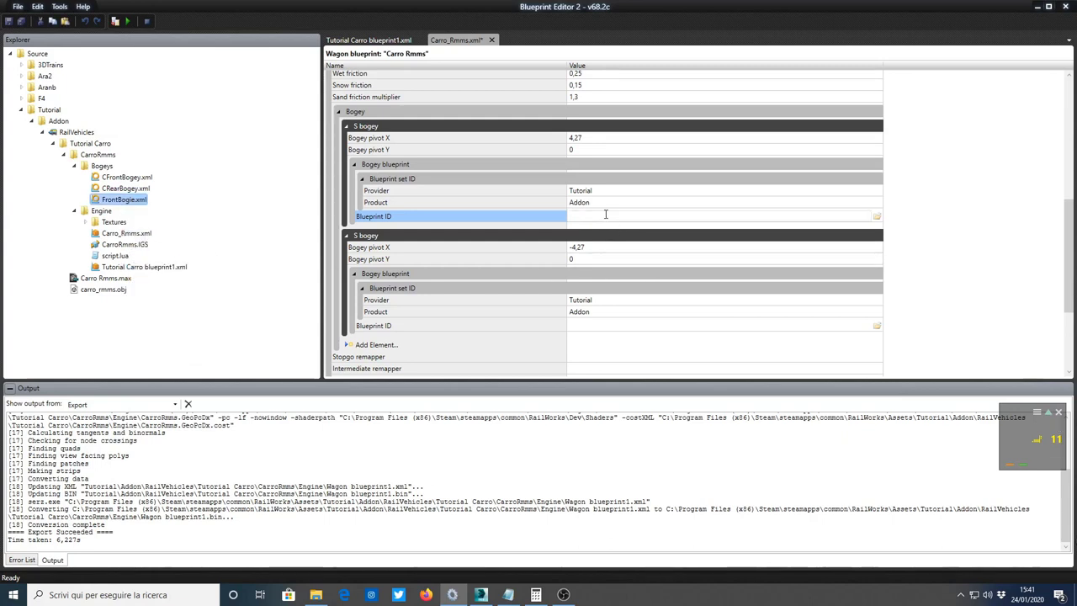
right_click(604, 216)
click(652, 278)
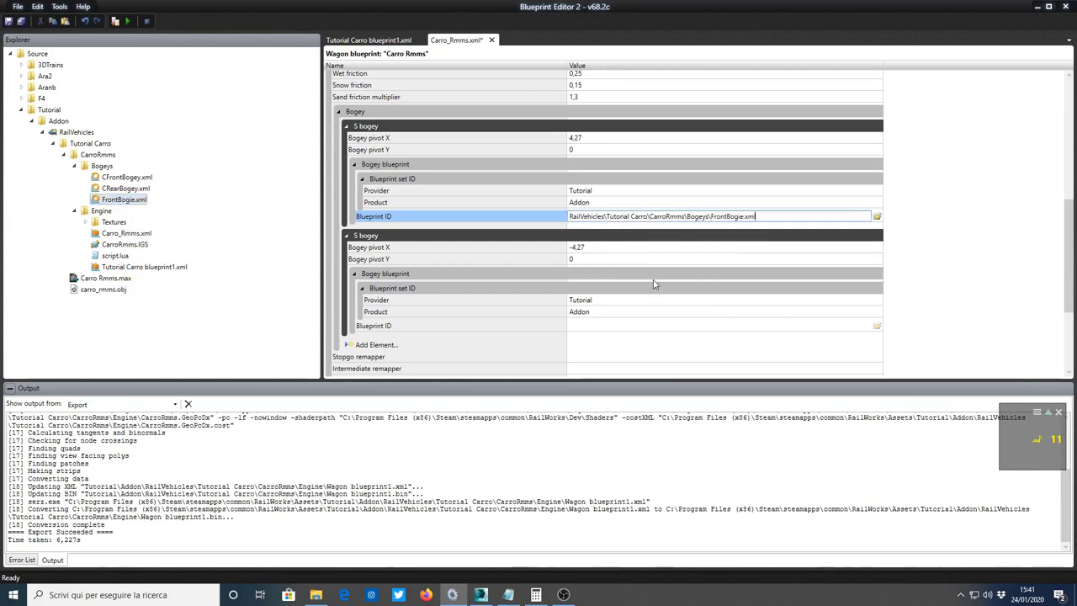
right_click(112, 166)
Add another new bogey blueprint item to the Bogeys folder.
mouse_move(167, 172)
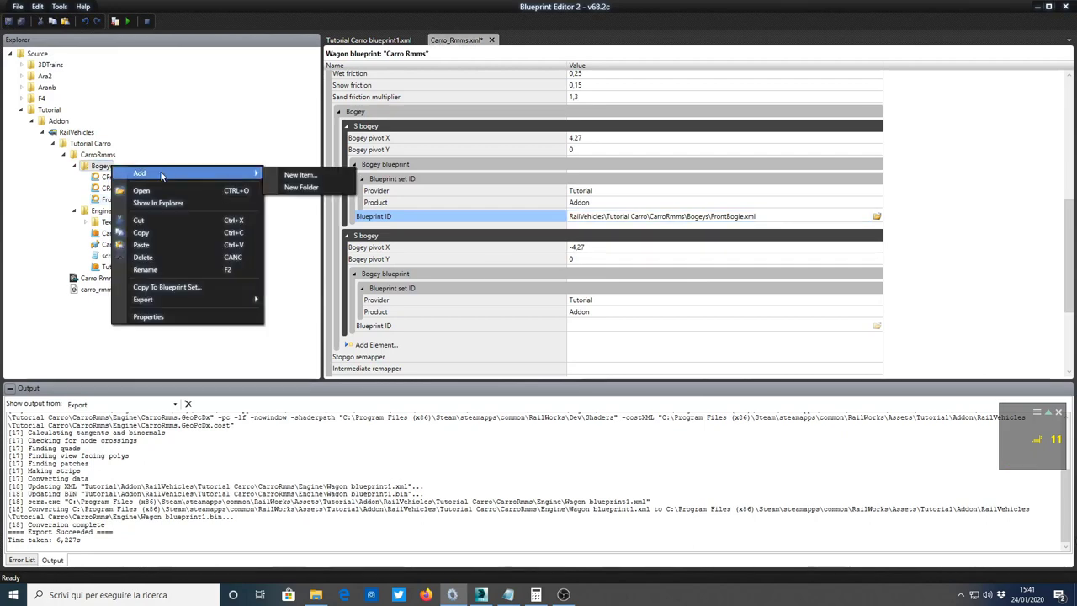
click(293, 177)
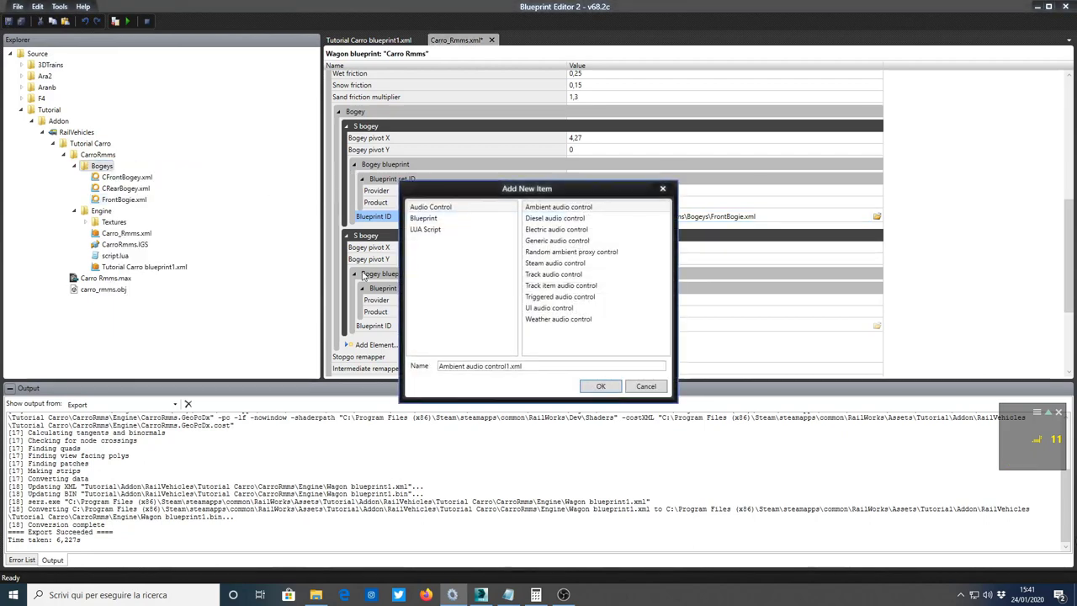
click(423, 218)
scroll(606, 282, down, 2)
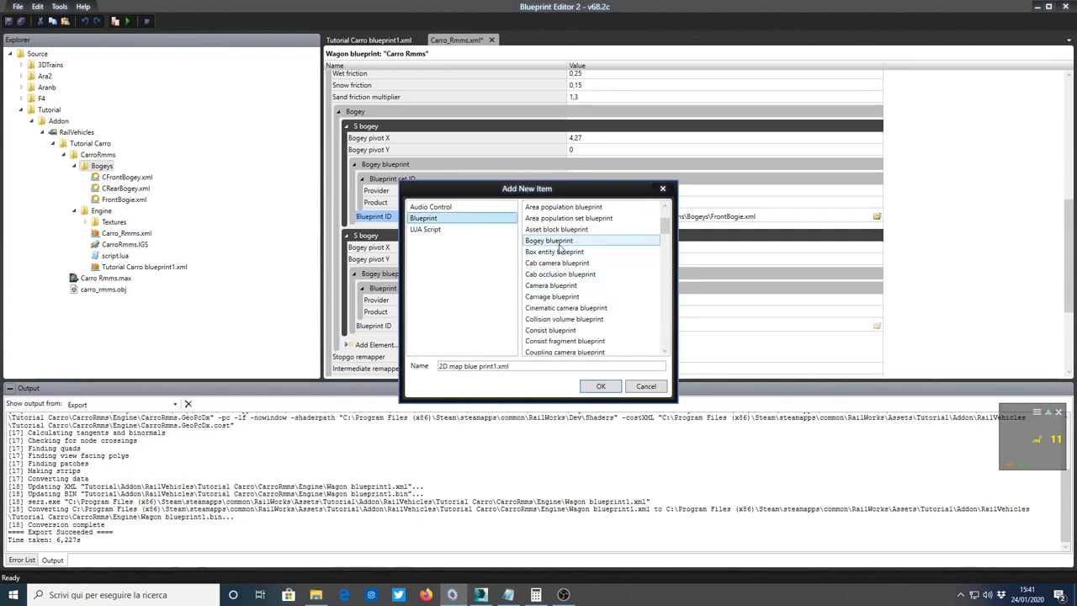
click(555, 242)
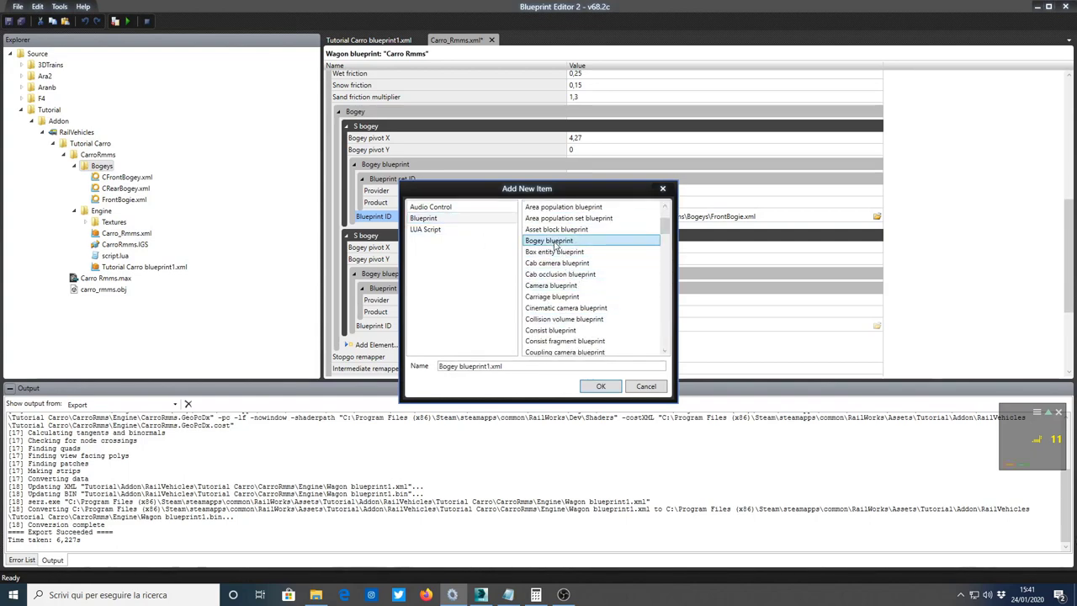
click(599, 387)
Rename the new bogey blueprint file to RearBogie.xml.
click(133, 179)
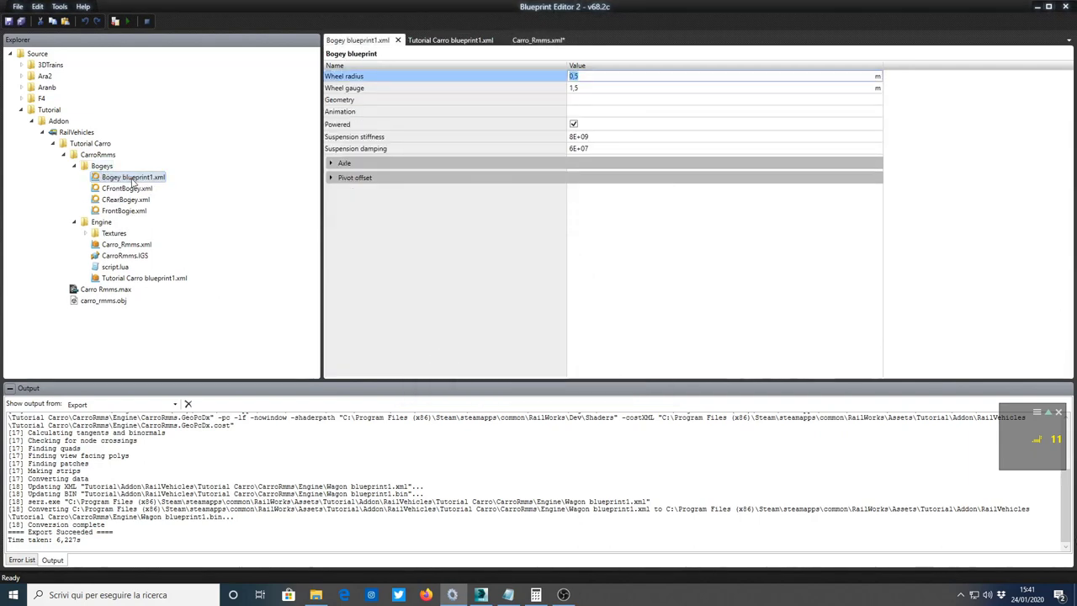
click(135, 178)
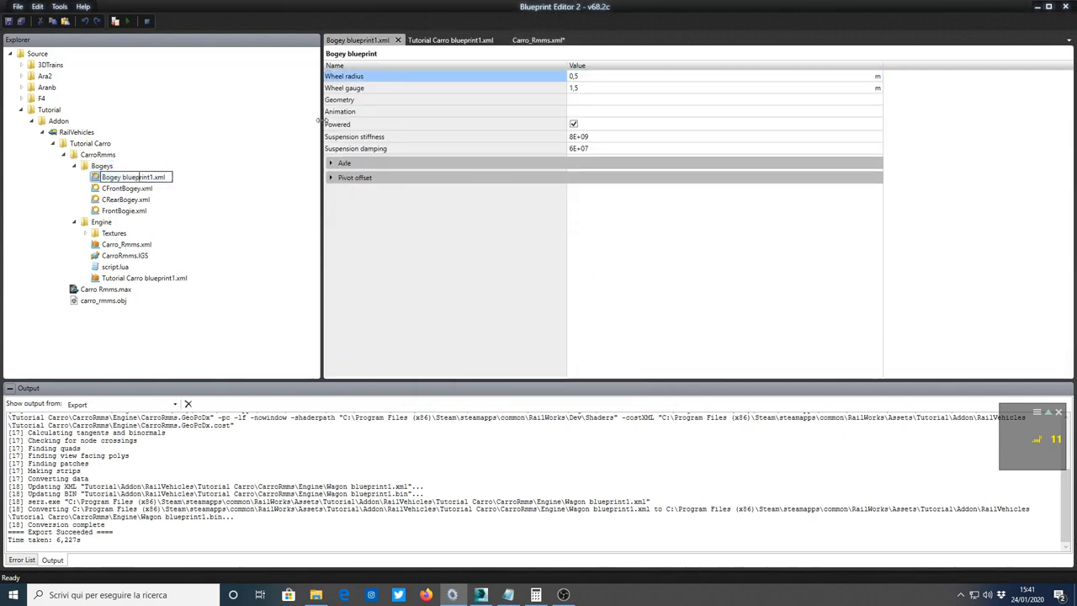
click(399, 40)
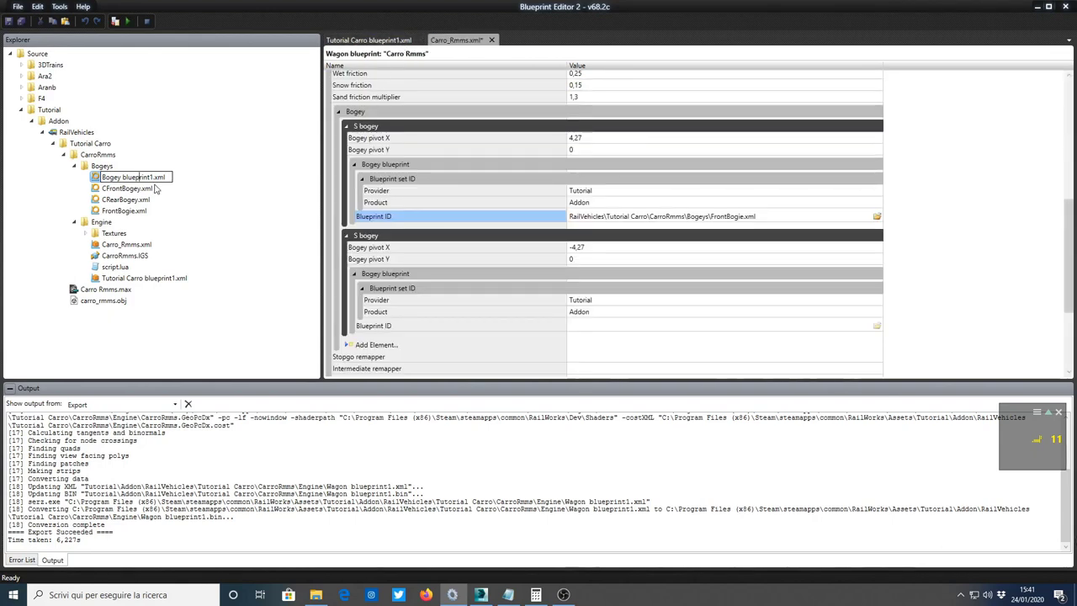
drag(148, 178, 73, 189)
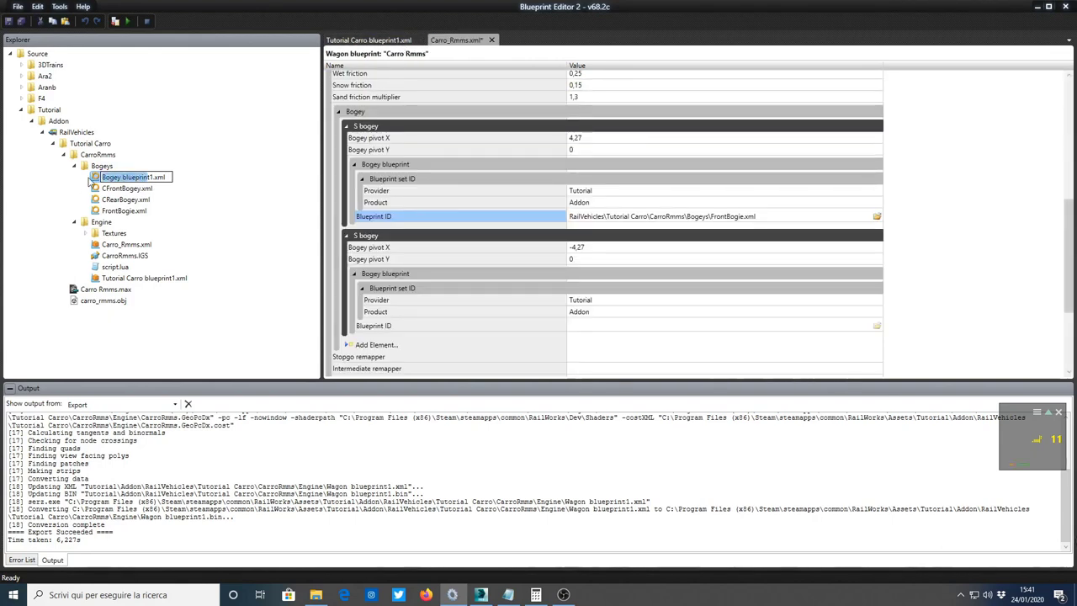
key(BackSpace)
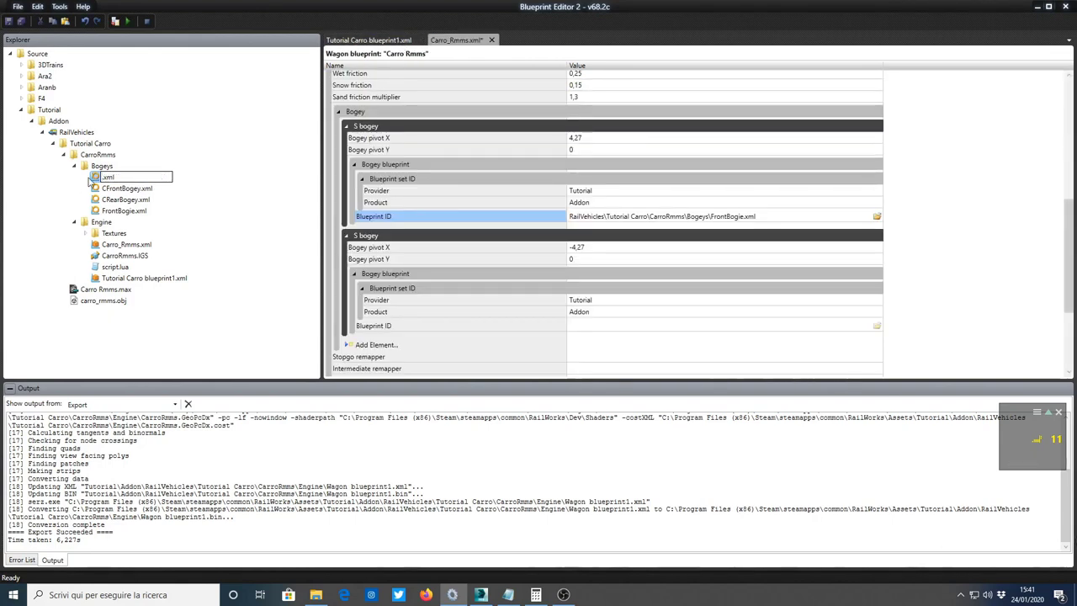
text(Rear)
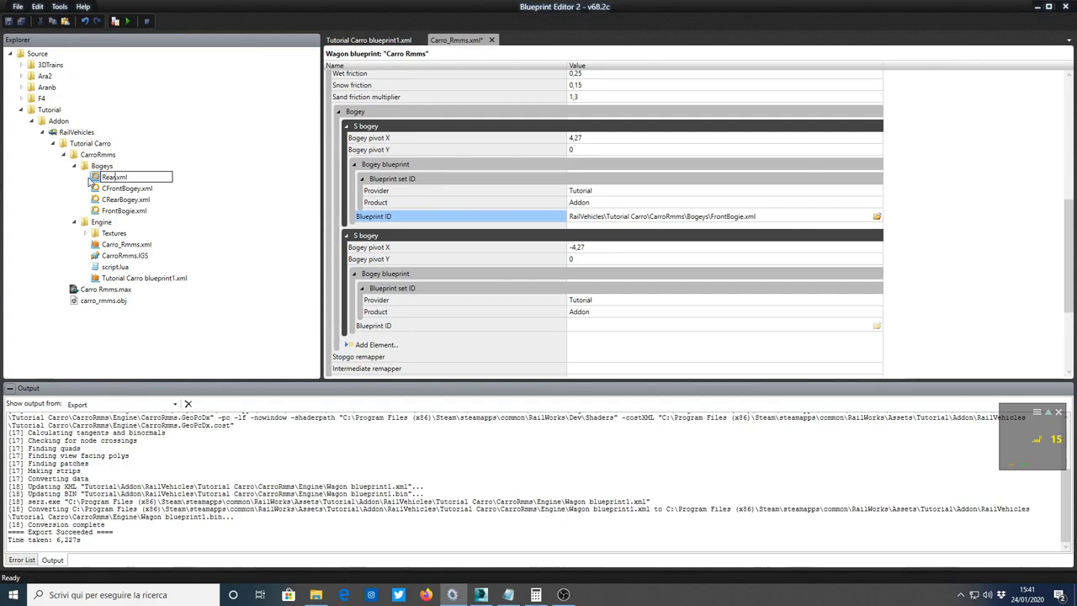
text(B)
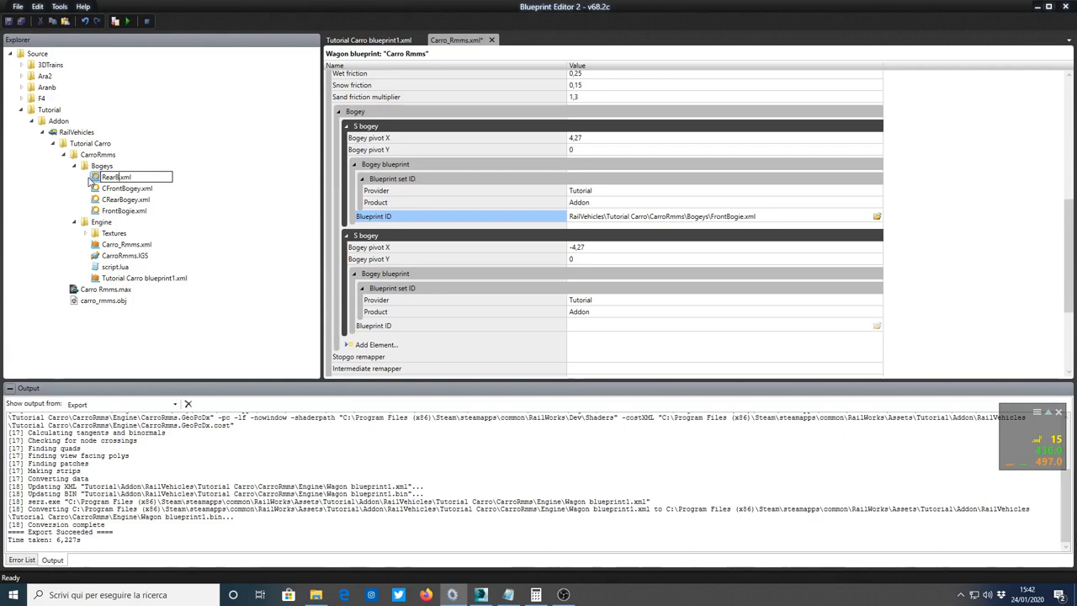
text(ogie)
click(142, 212)
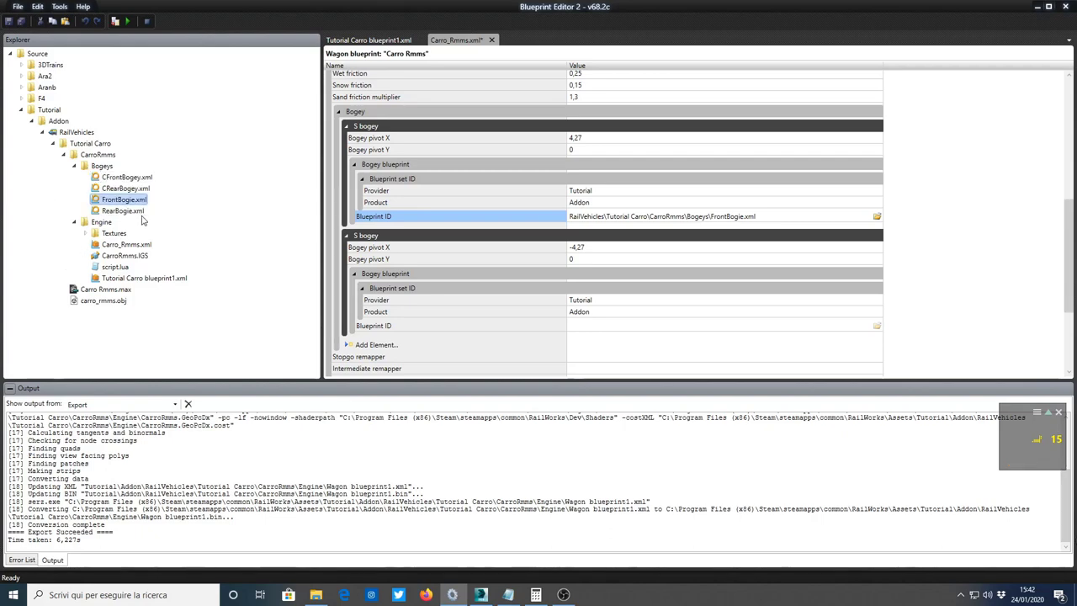
Copy RearBogie.xml's path into the second bogey's Blueprint ID.
click(122, 211)
right_click(119, 213)
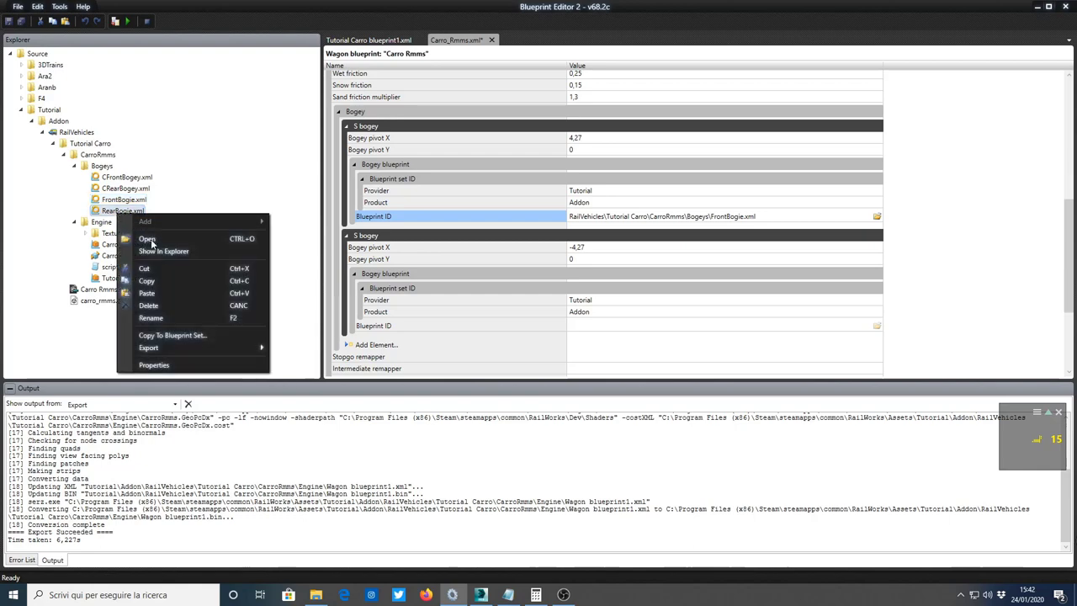
click(162, 280)
click(594, 327)
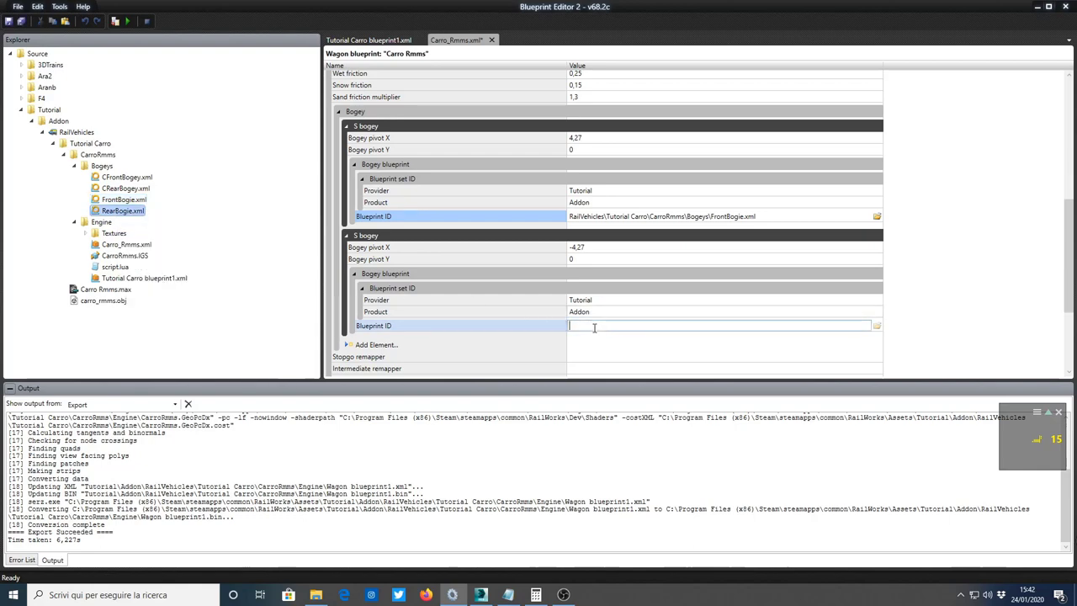
right_click(594, 327)
click(632, 395)
click(646, 368)
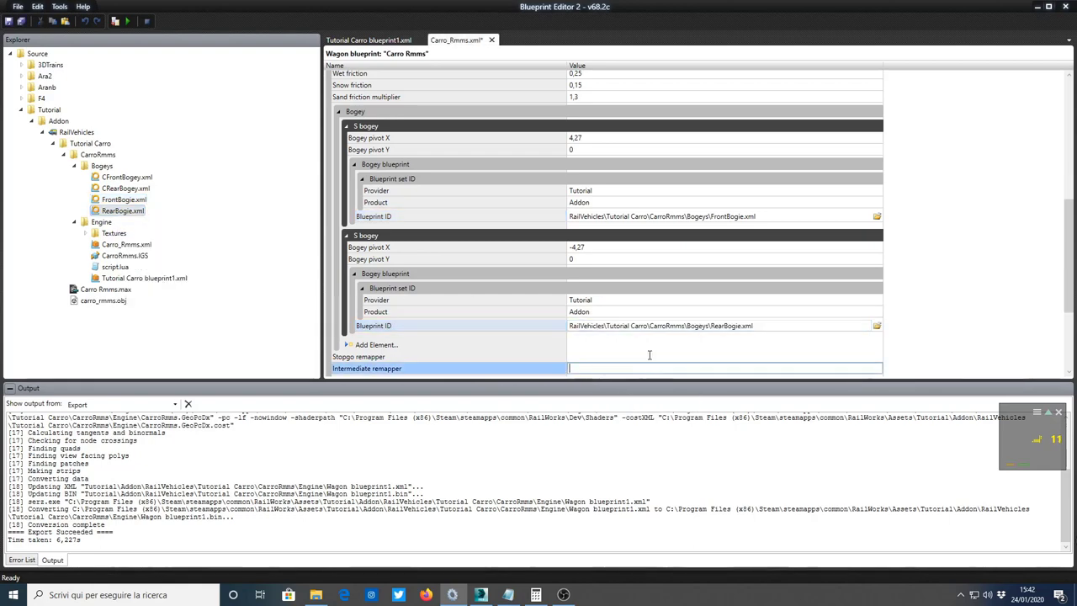
Open FrontBogie.xml and trace the front wheel in 3ds Max with a 0,485 m-radius cylinder.
click(876, 217)
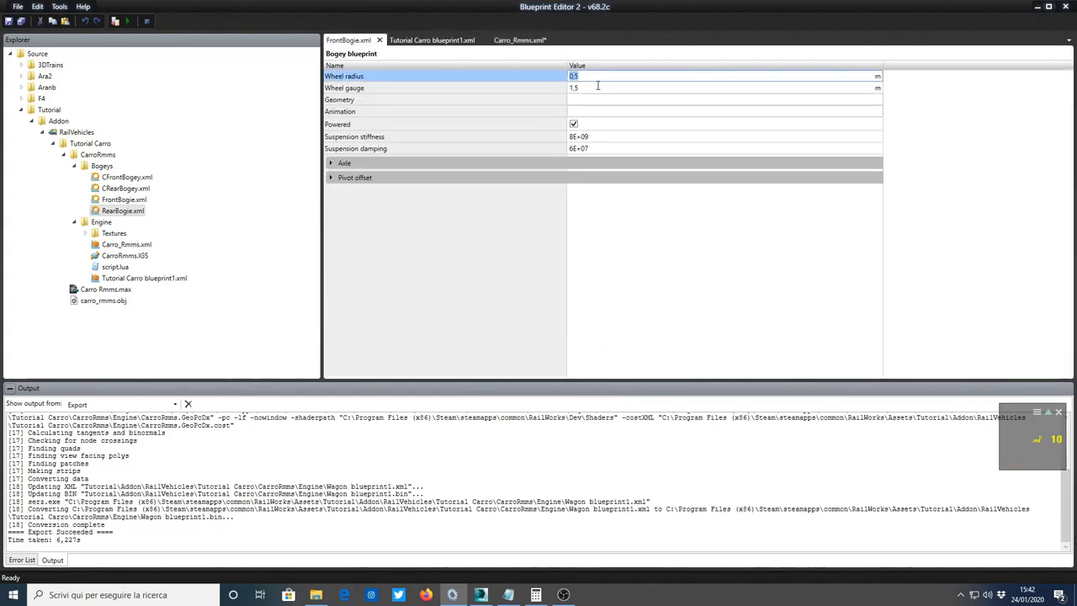
key(End)
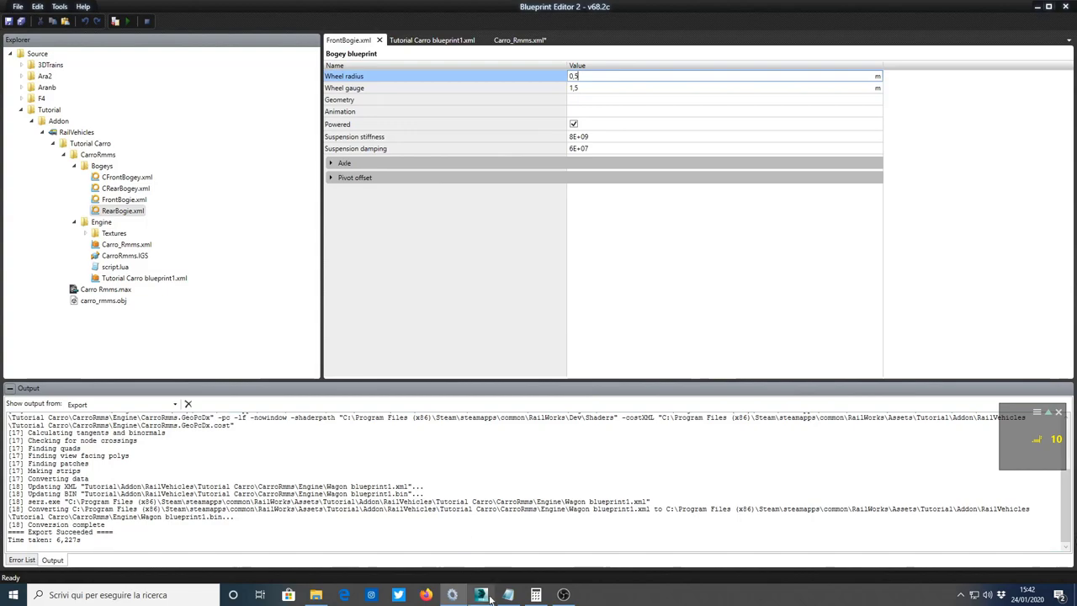
click(480, 594)
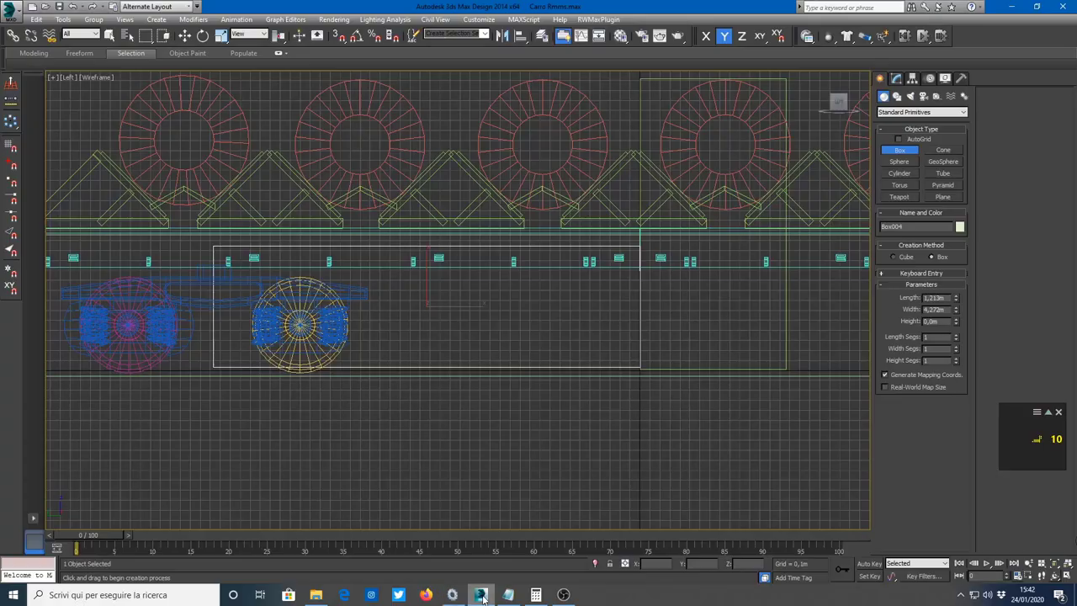
scroll(312, 318, up, 5)
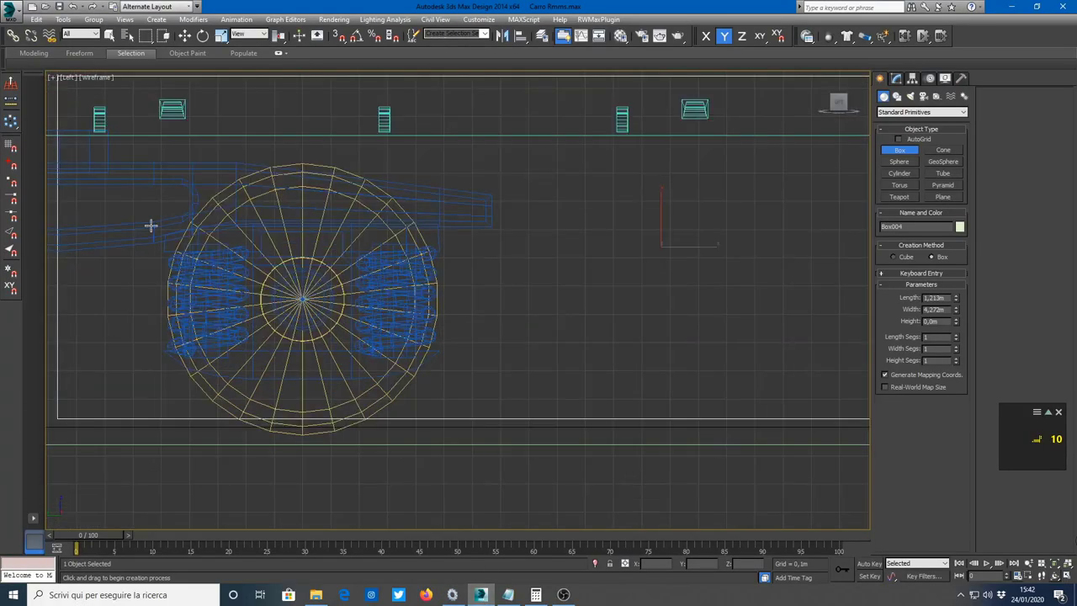
click(906, 175)
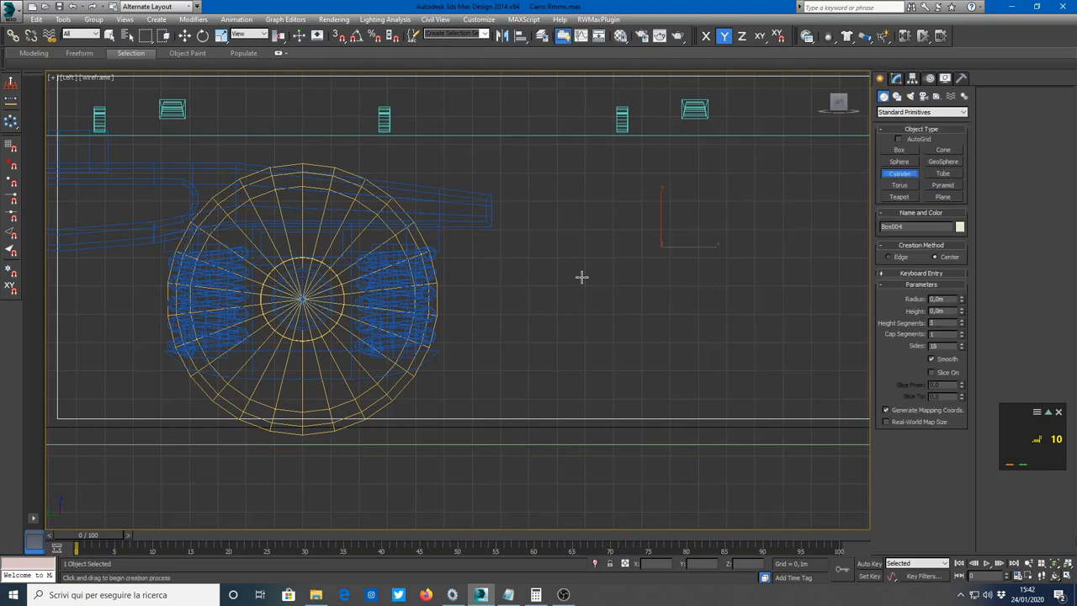
scroll(195, 335, up, 2)
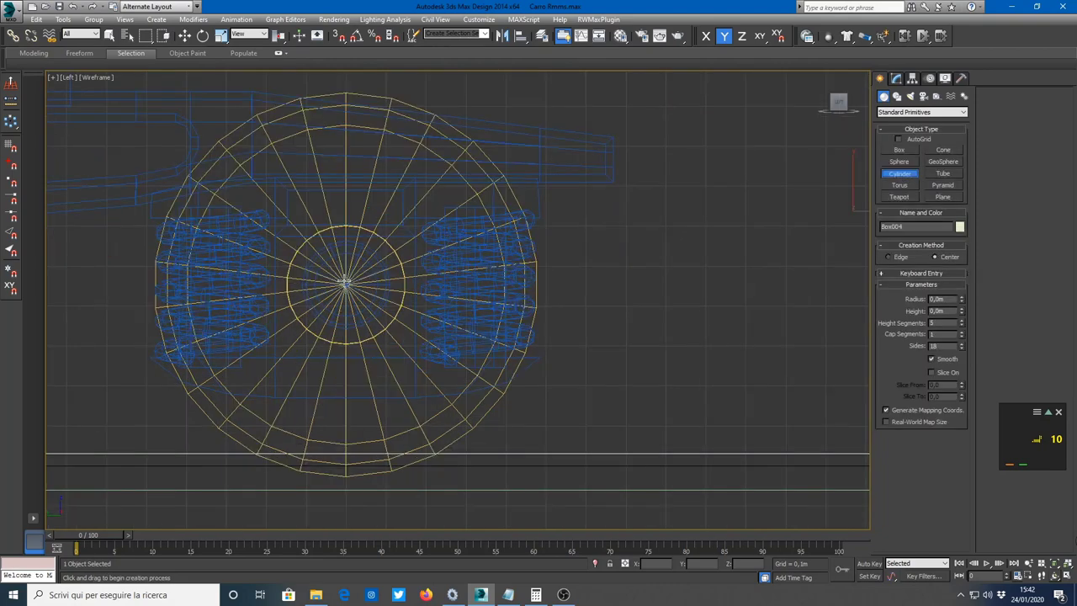
drag(345, 284, 530, 228)
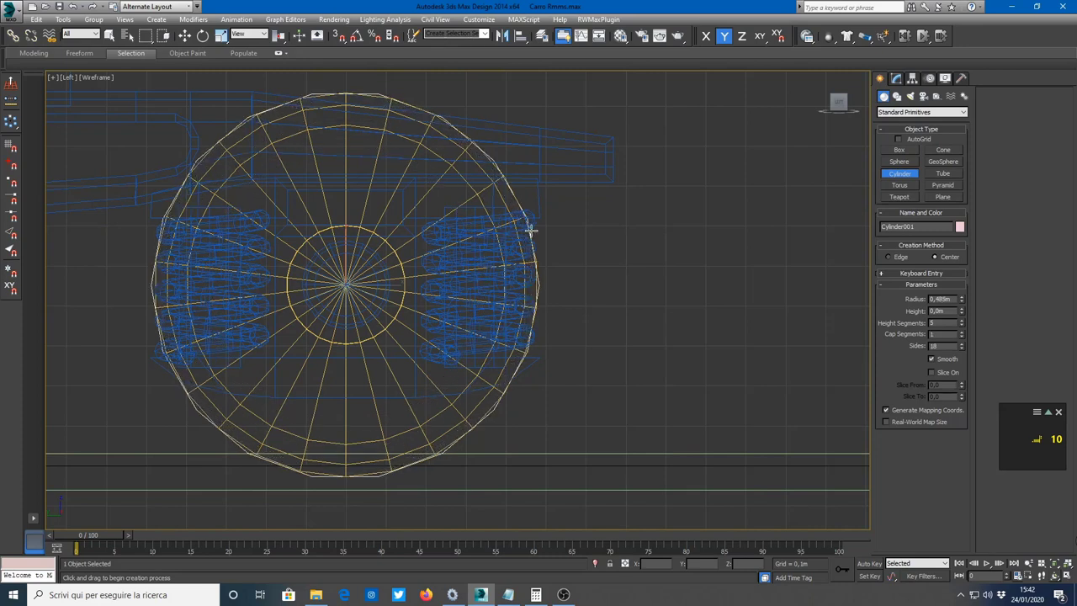
click(536, 311)
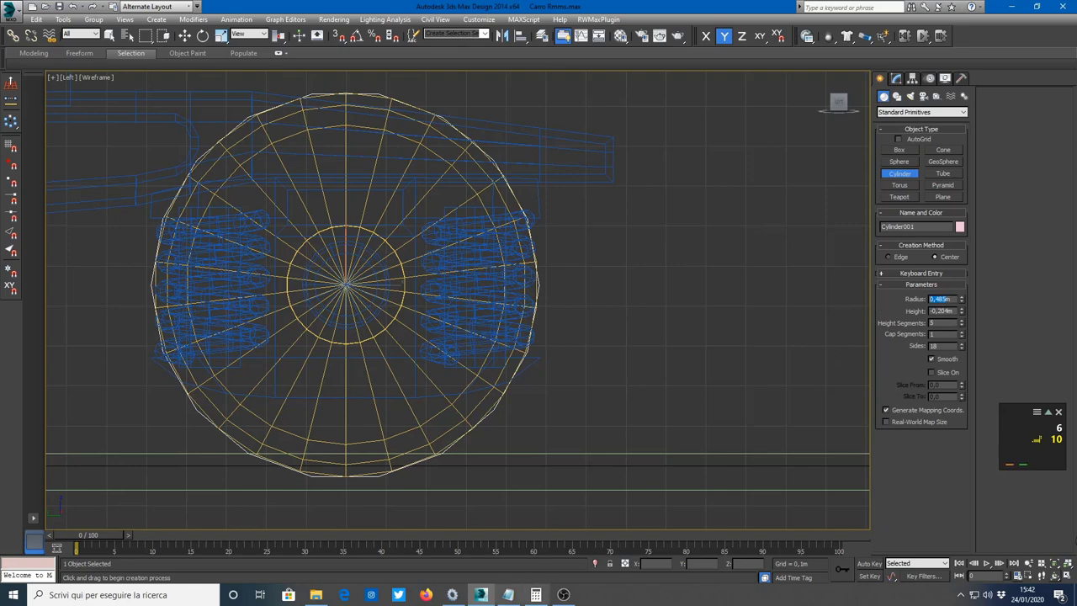
click(453, 594)
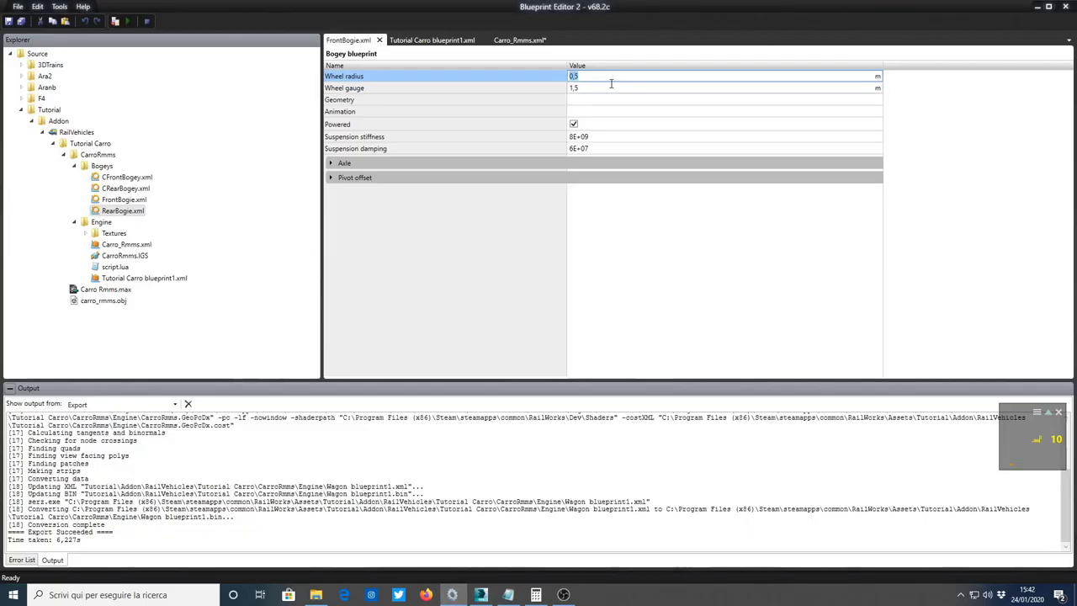
Set the wheel radius to 0,485 and add two axles to FrontBogie.
text(0,485)
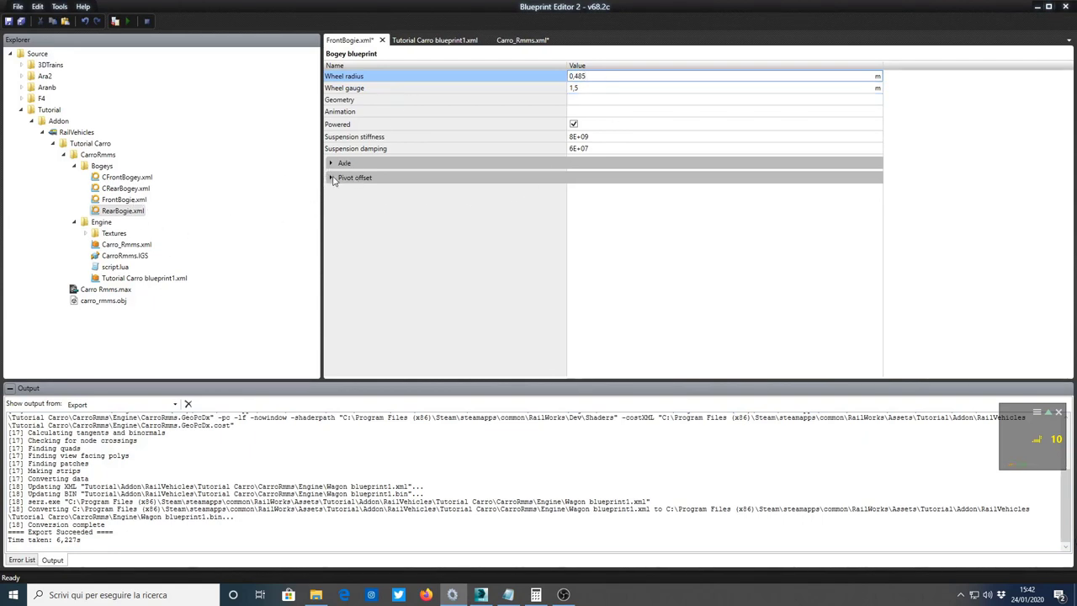
click(331, 163)
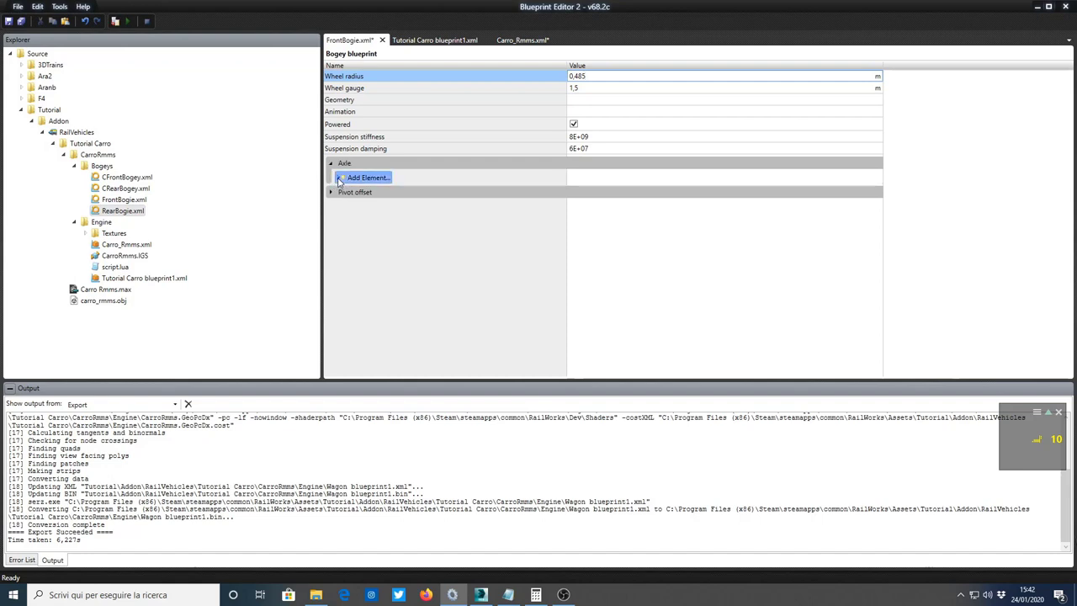
click(341, 178)
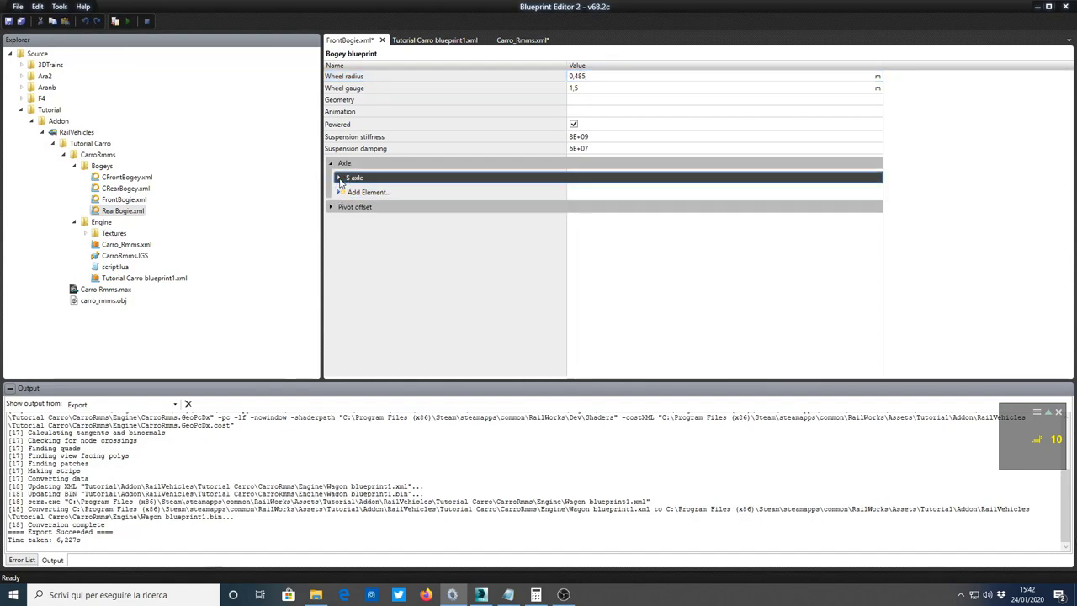
click(341, 192)
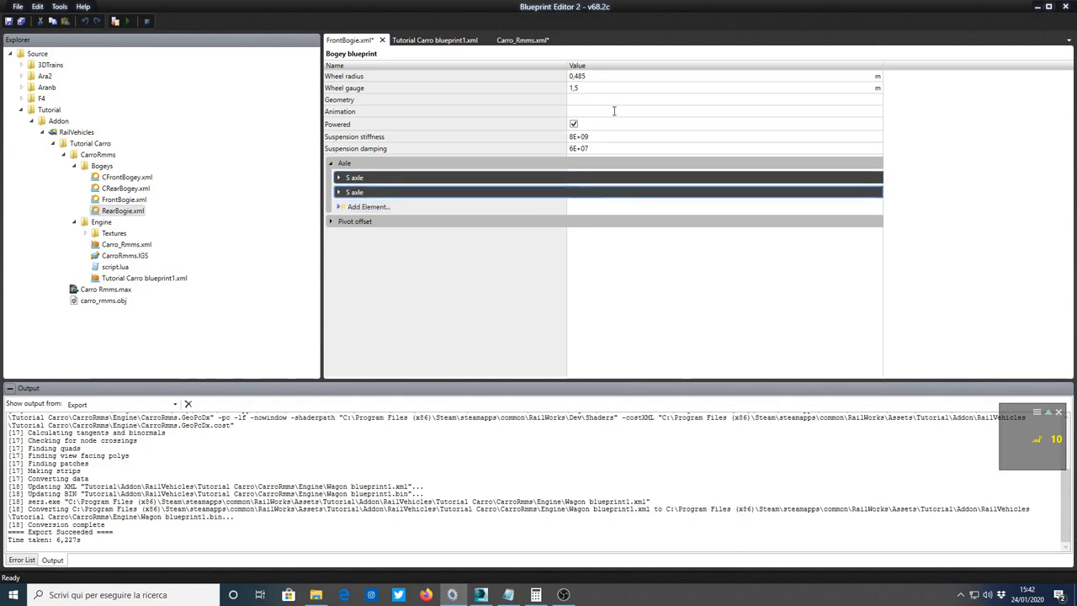
Set wheel gauge 1,435, matching CRearBogey, and geometry bo01.
click(580, 87)
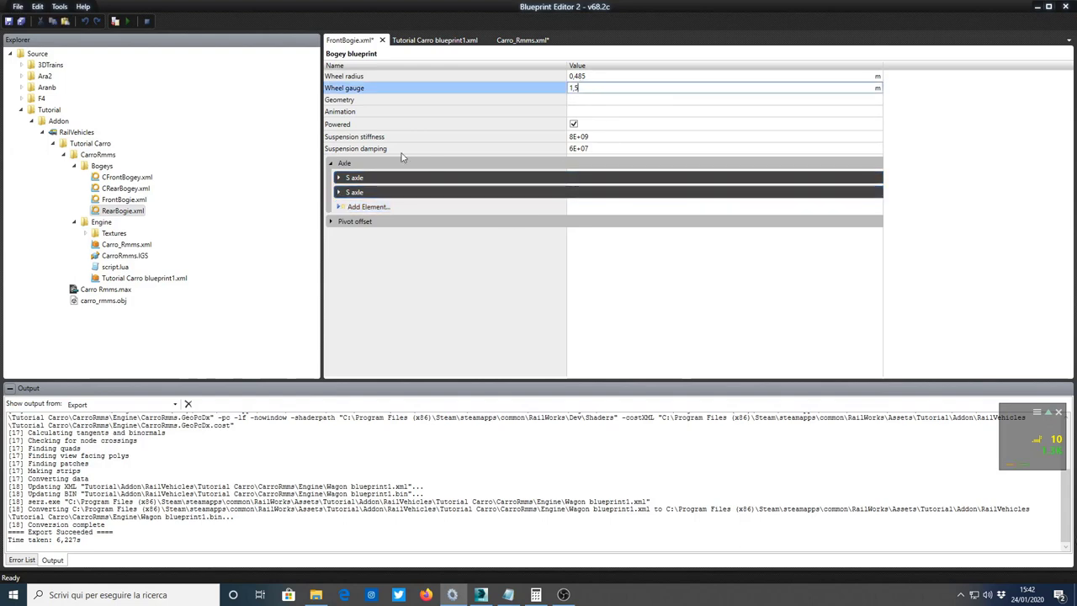
double_click(120, 190)
click(619, 88)
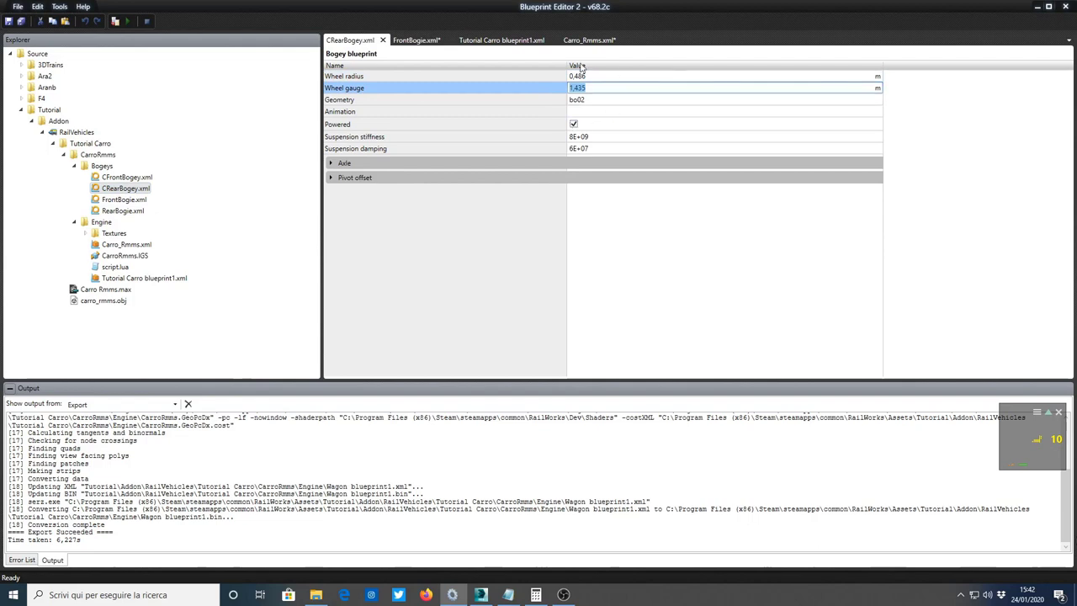
click(415, 40)
text(1,435)
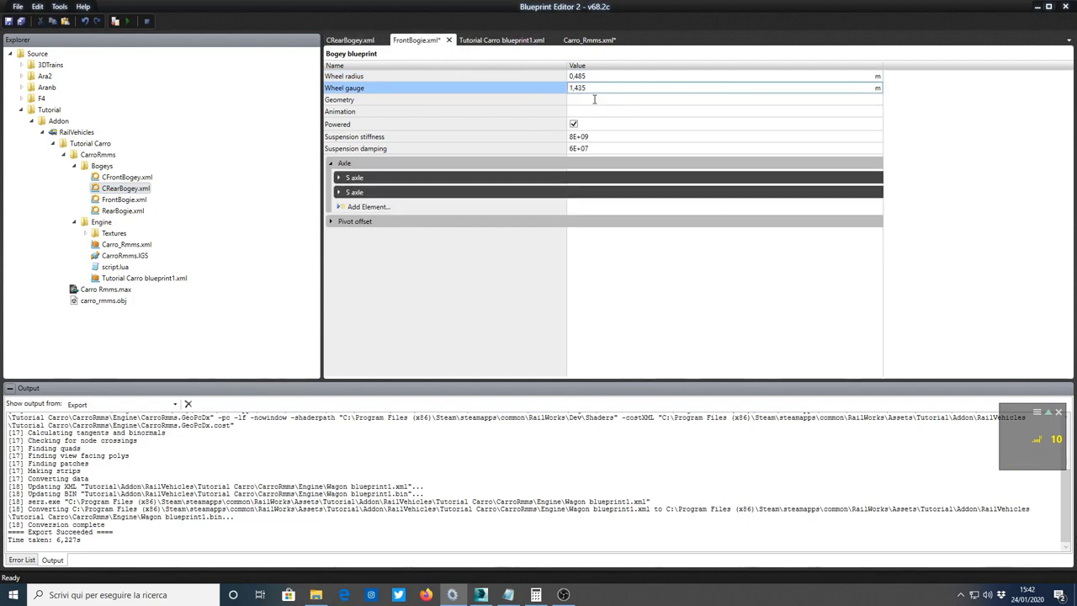
key(Tab)
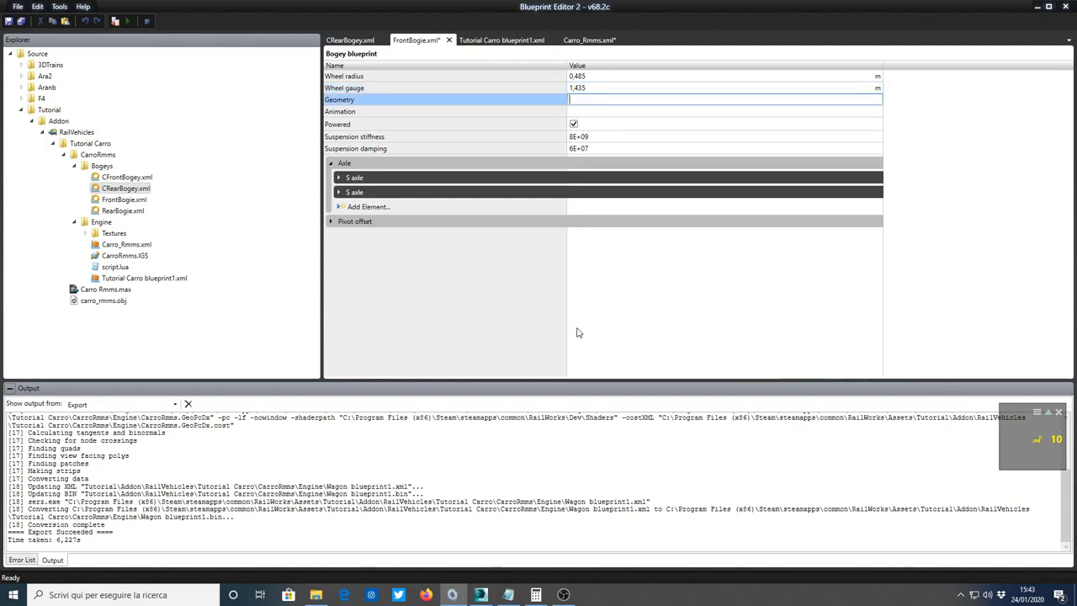
text(bo)
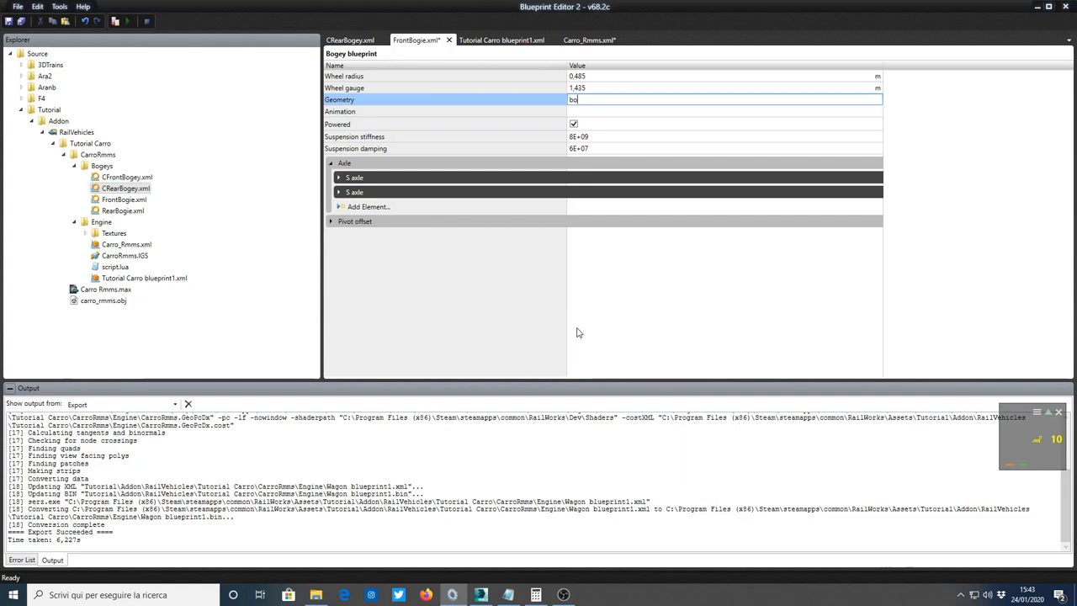
text(01)
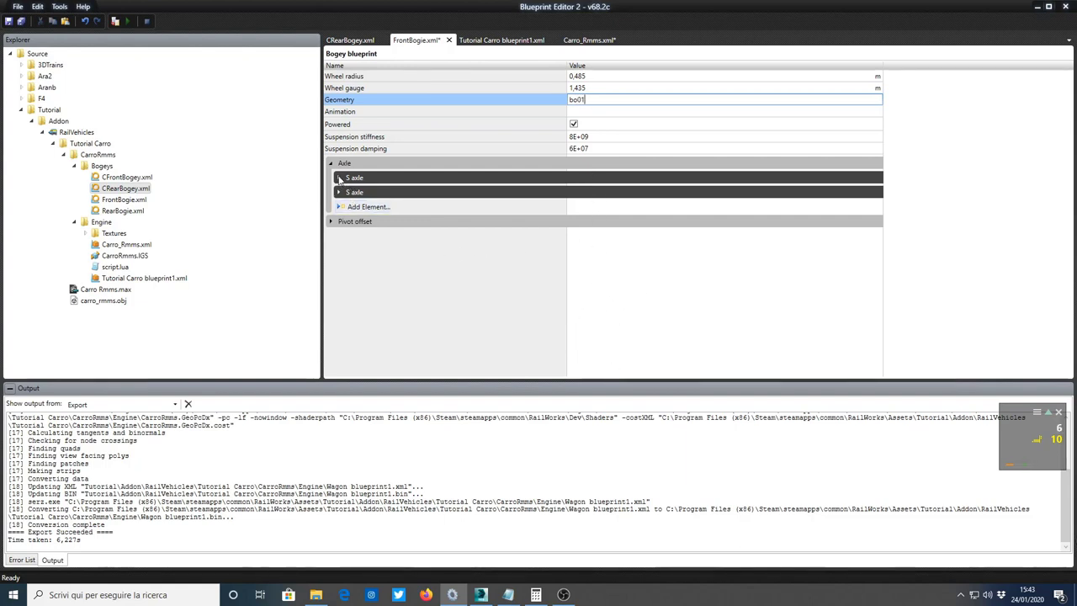
Give the first axle radius 0,485 and horizontal offset 0.
click(339, 178)
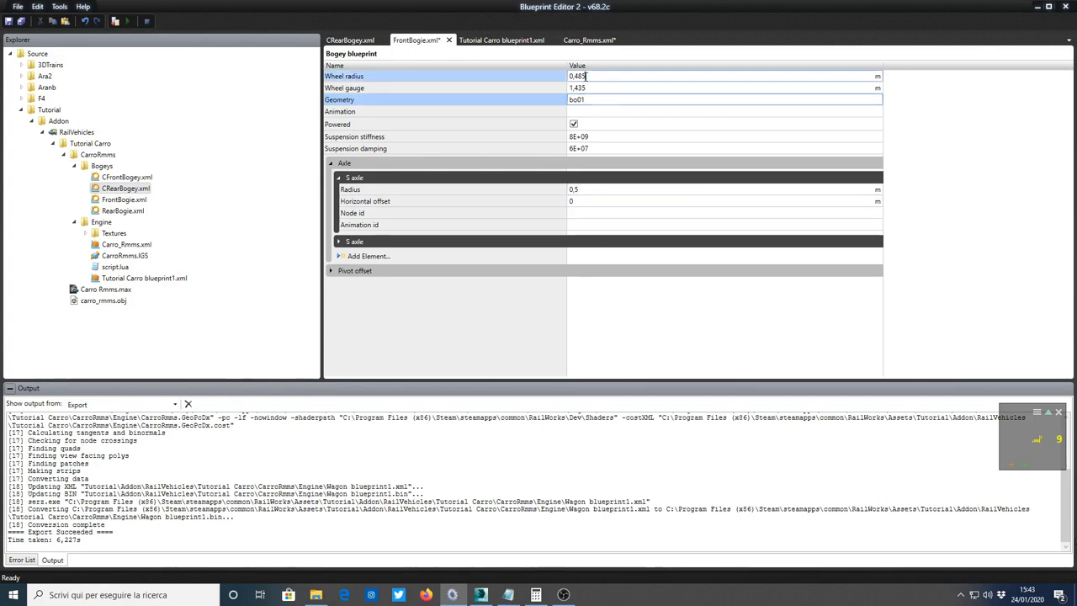
click(591, 75)
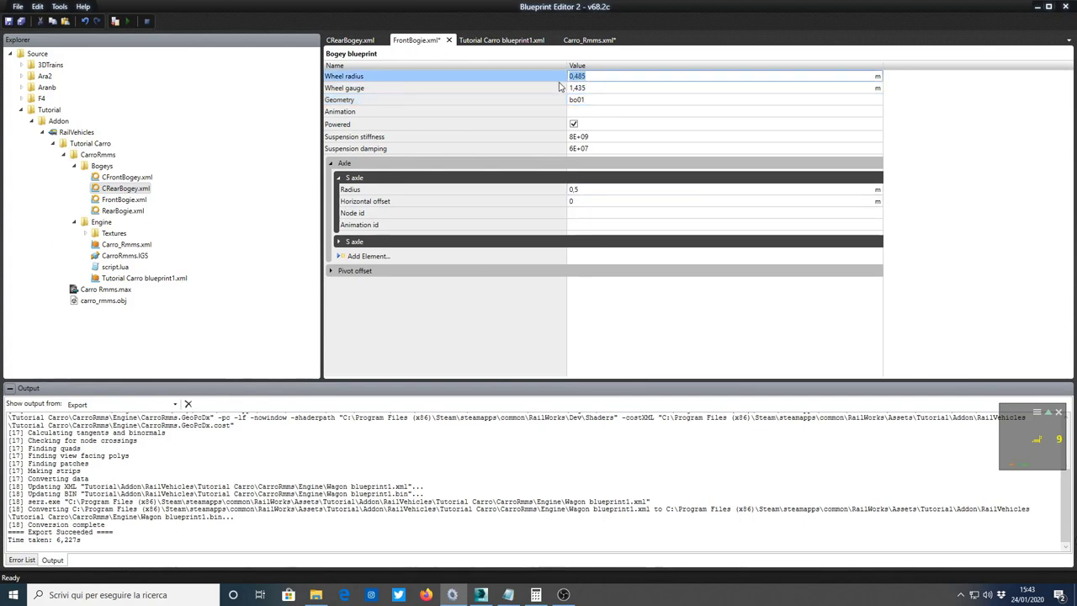
click(591, 191)
text(0,485)
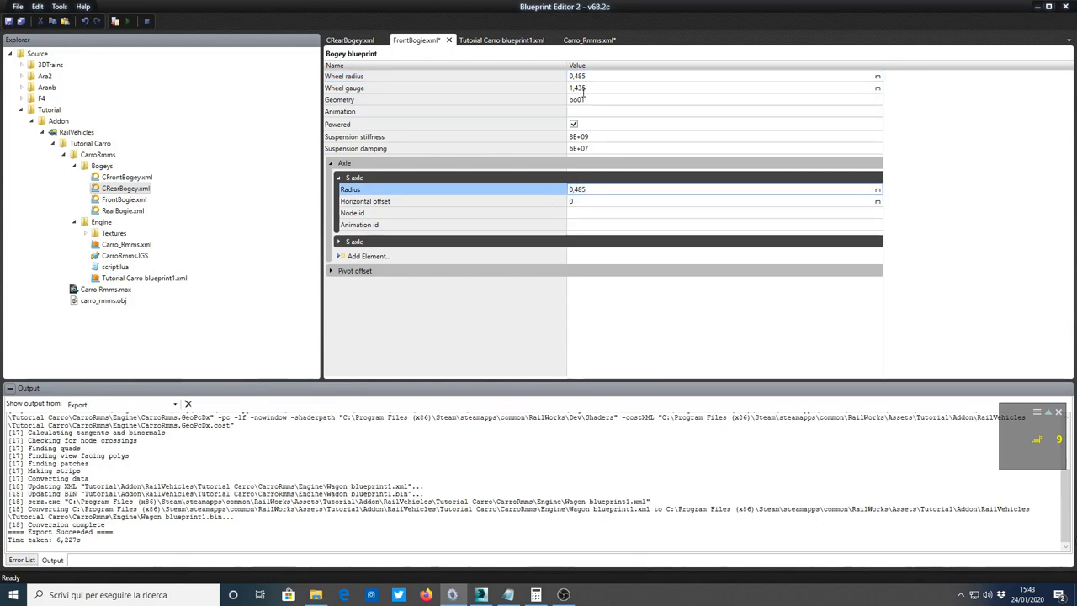
click(588, 87)
drag(592, 90, 551, 95)
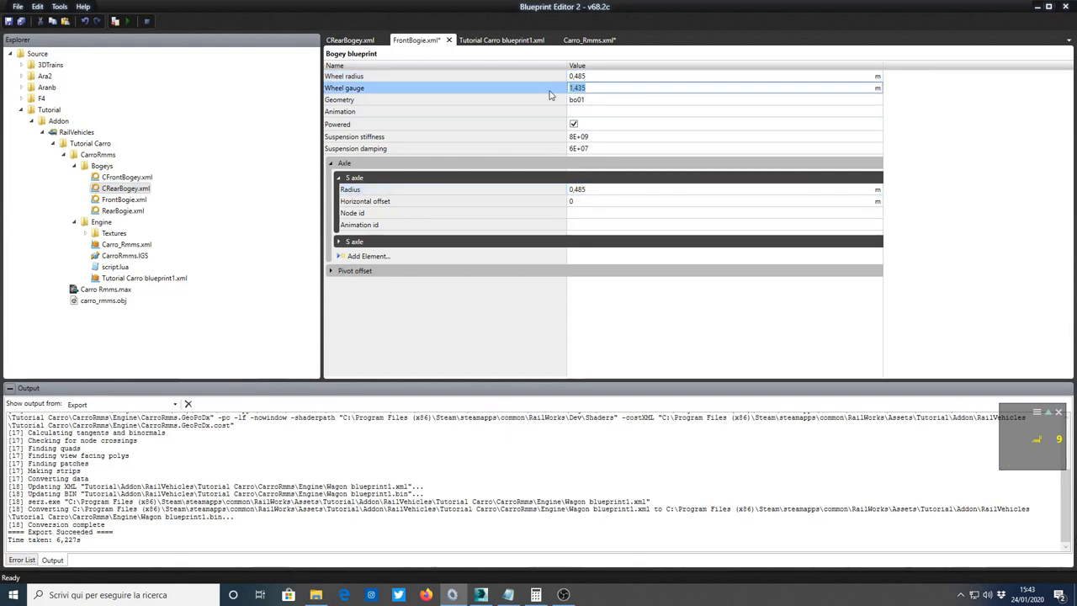
key(ctrl+c)
click(580, 201)
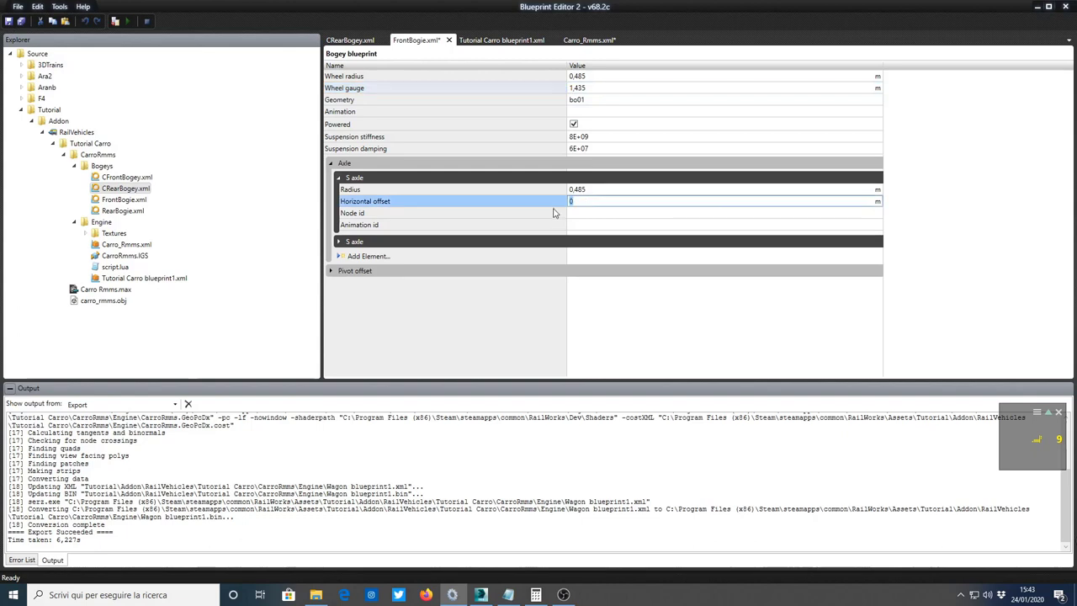
key(ctrl+v)
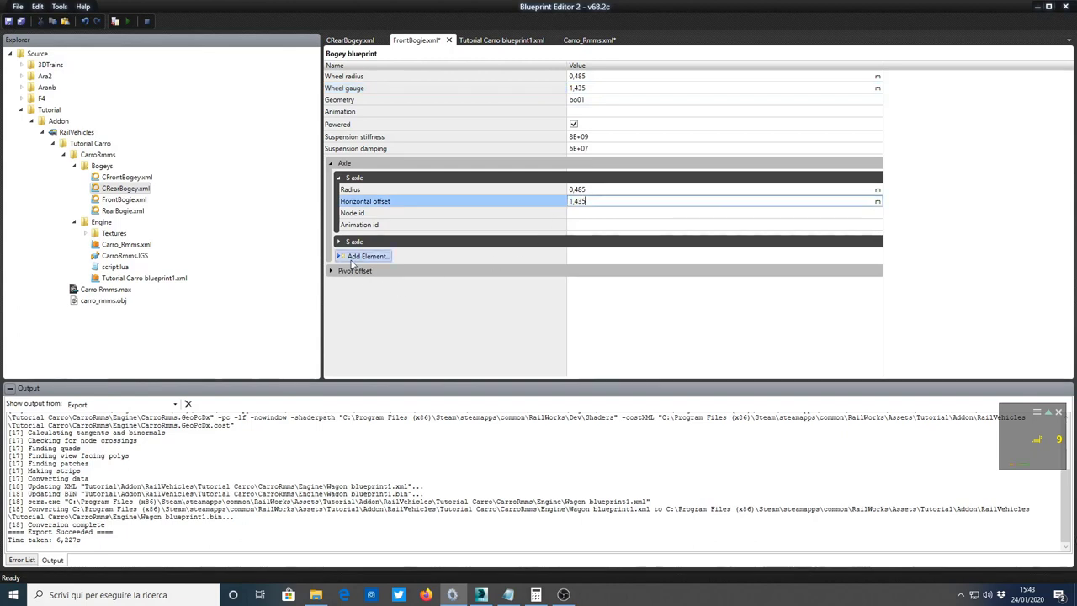
click(337, 243)
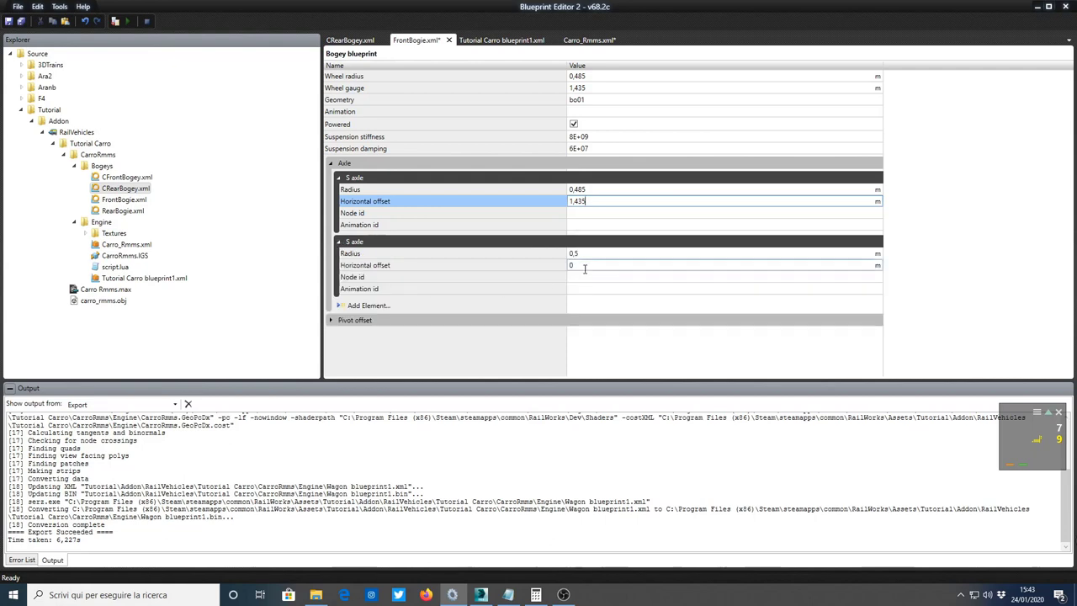
double_click(587, 200)
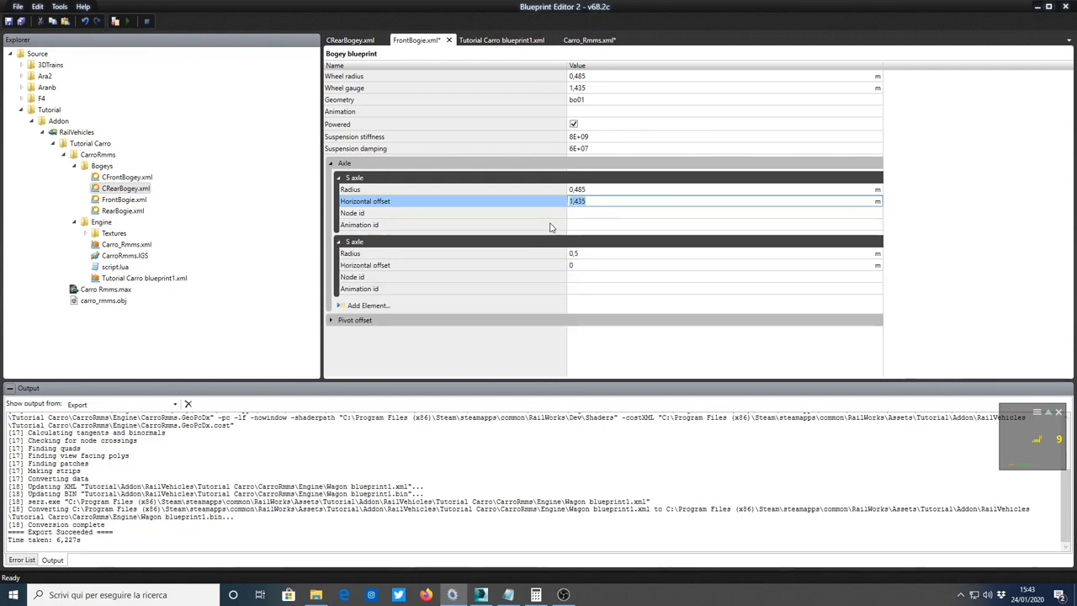
text(0)
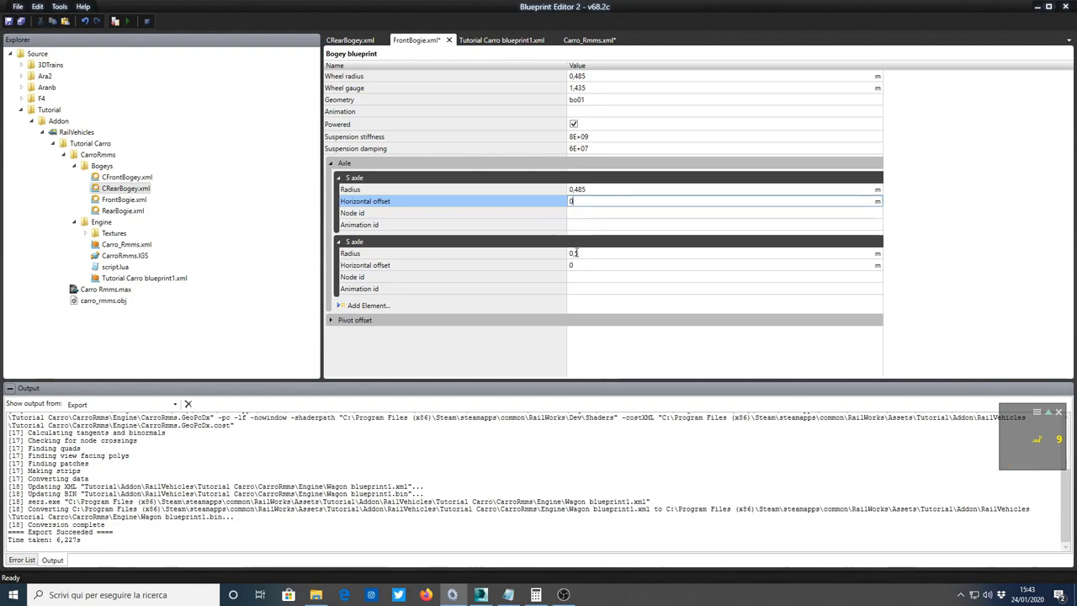
key(shift+Tab)
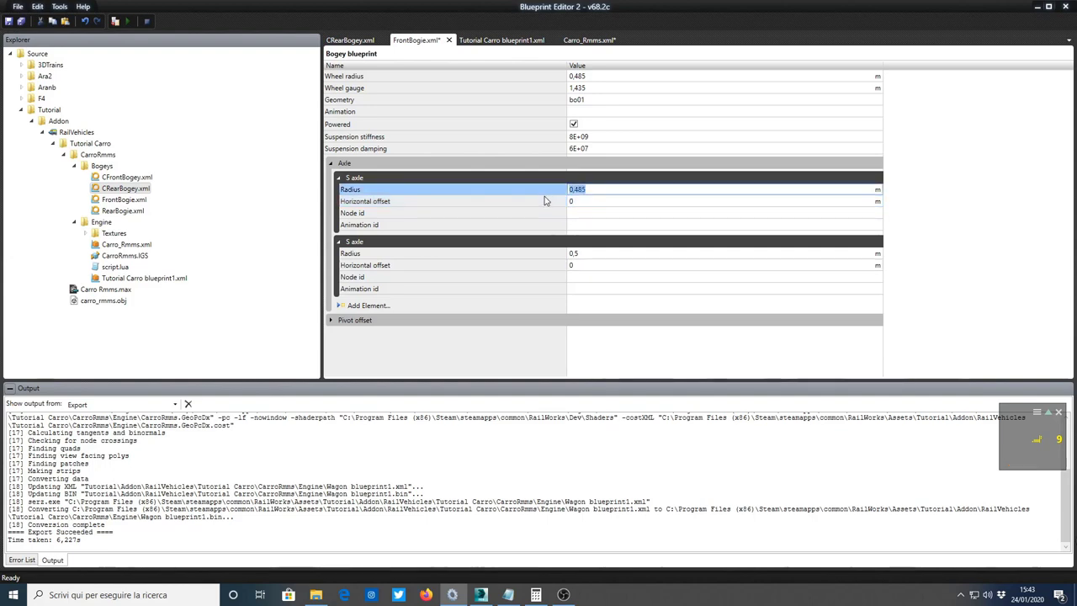
Set the second axle's radius to 0,485.
click(541, 253)
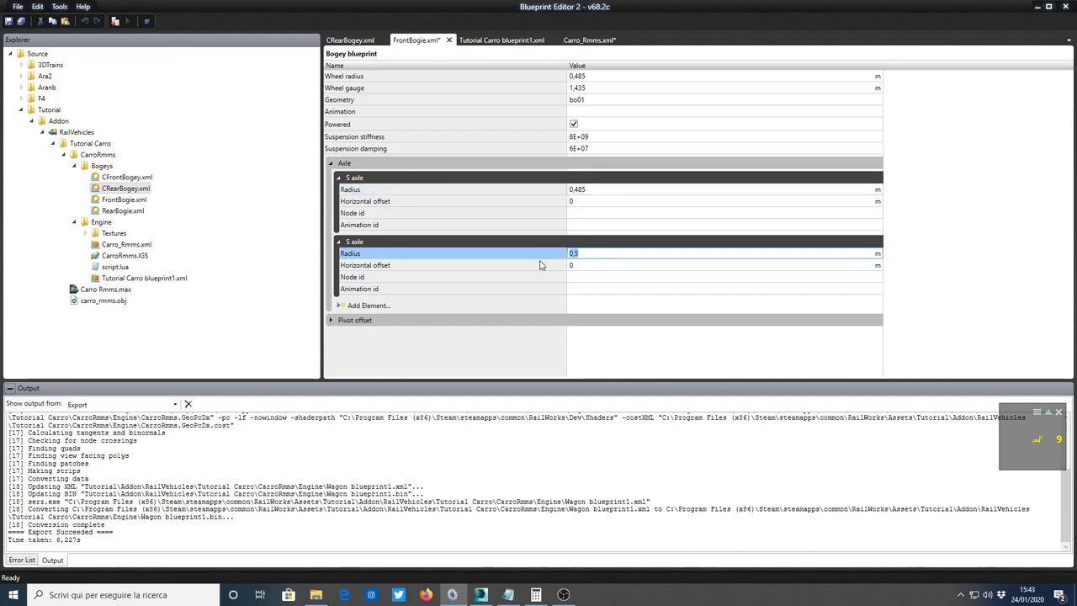
text(0,485)
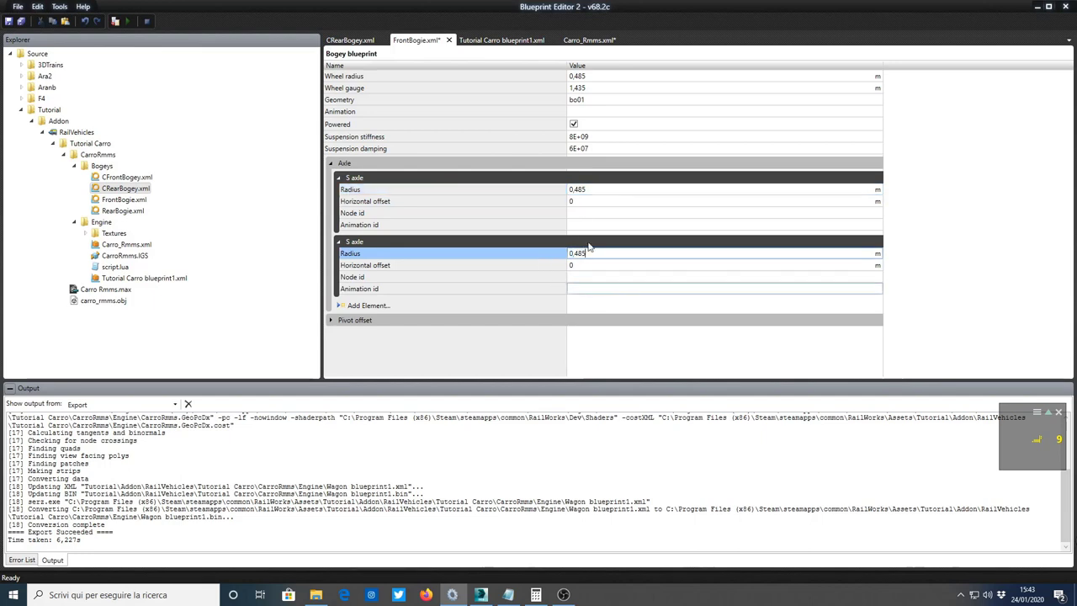
click(581, 201)
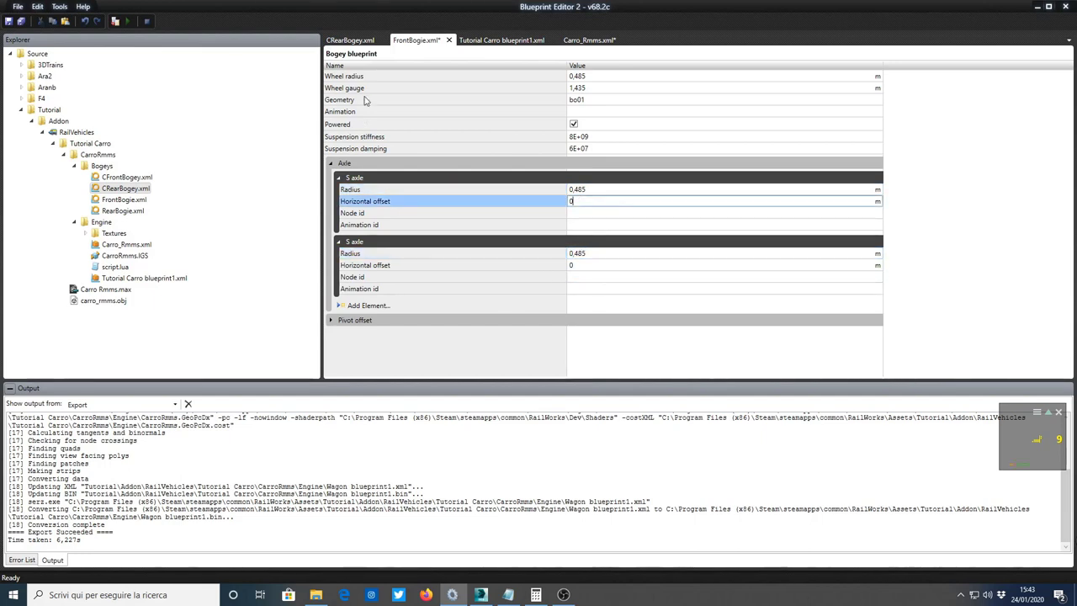
Inspect CRearBogey's two axle offsets, then close its blueprint.
click(353, 42)
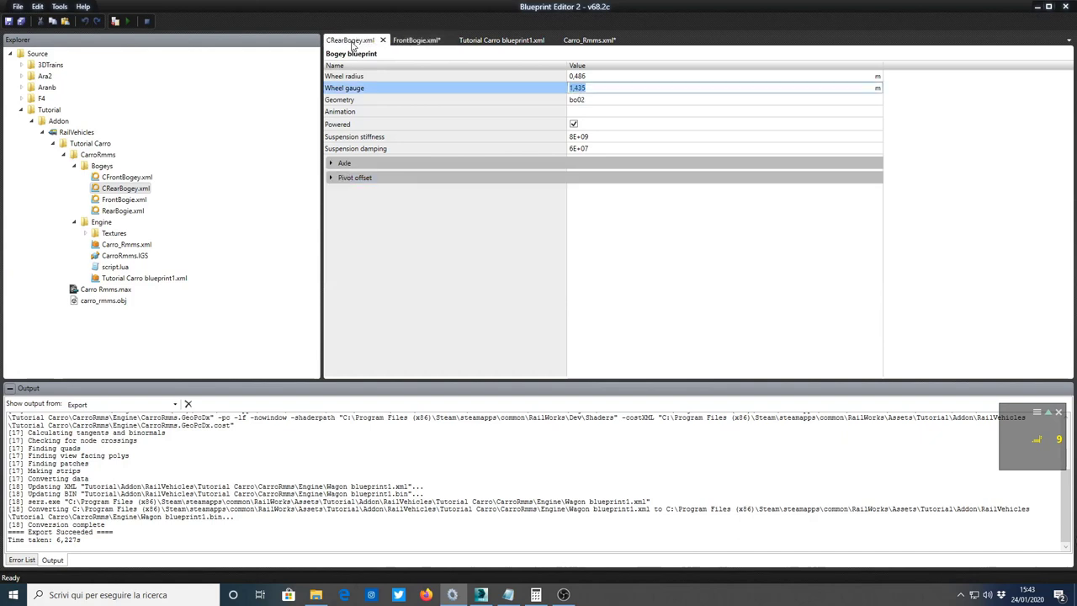
click(331, 163)
click(338, 177)
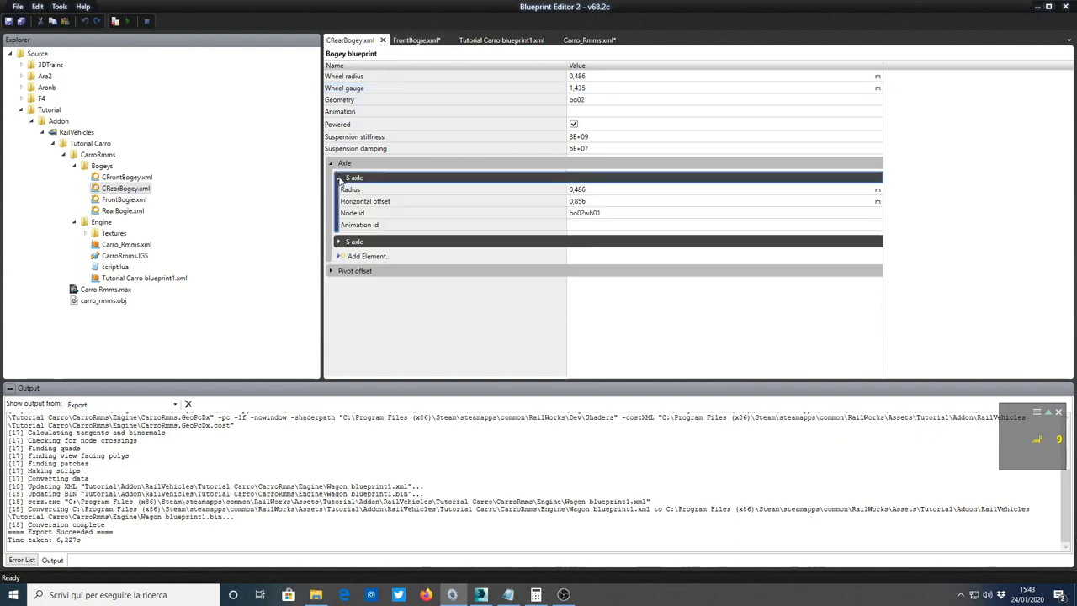
click(338, 242)
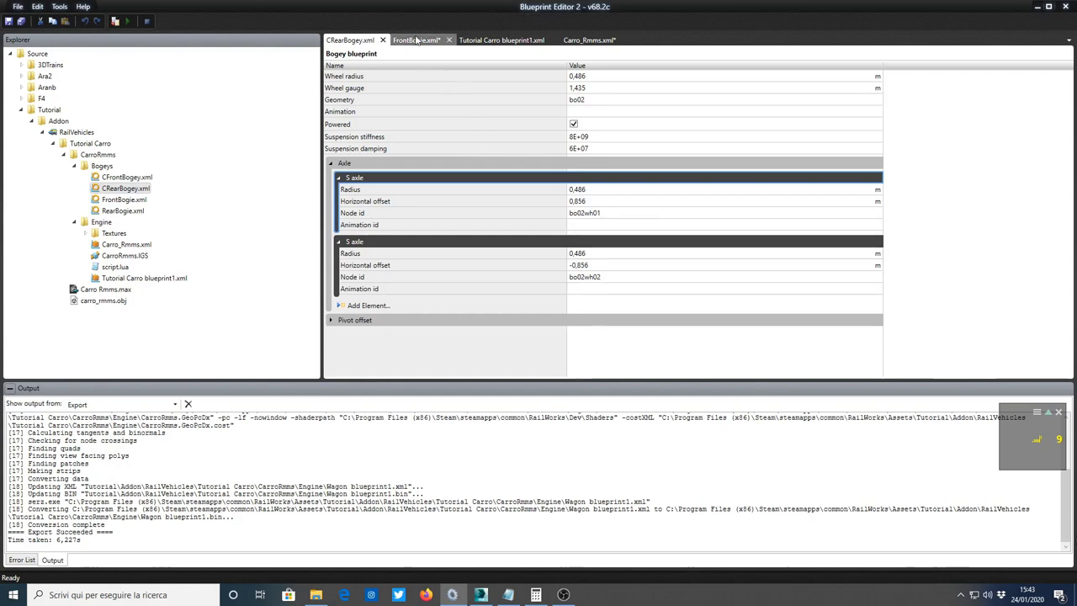
click(382, 40)
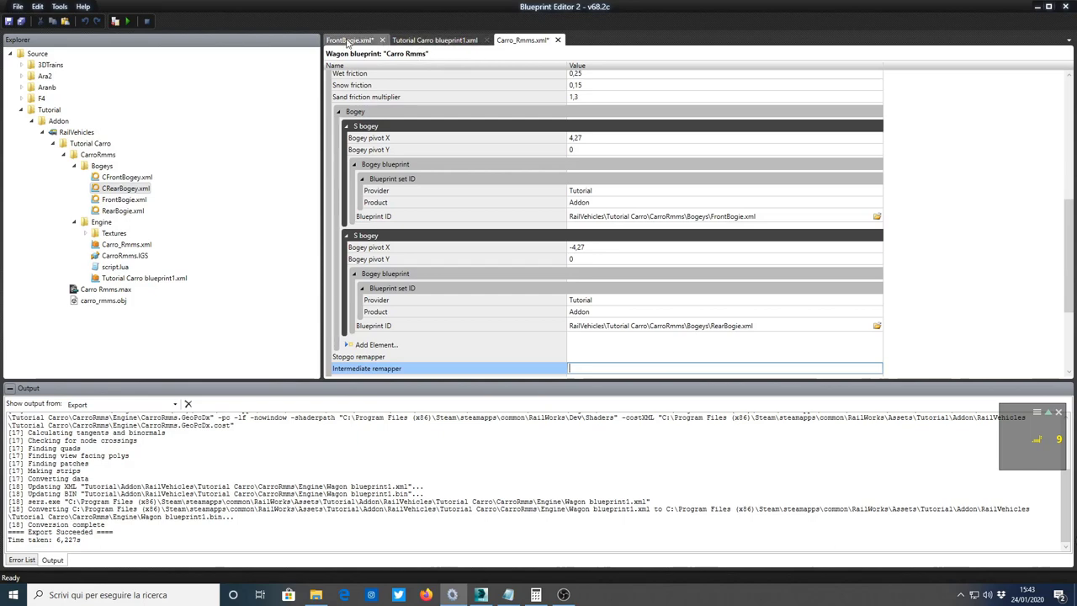
click(349, 39)
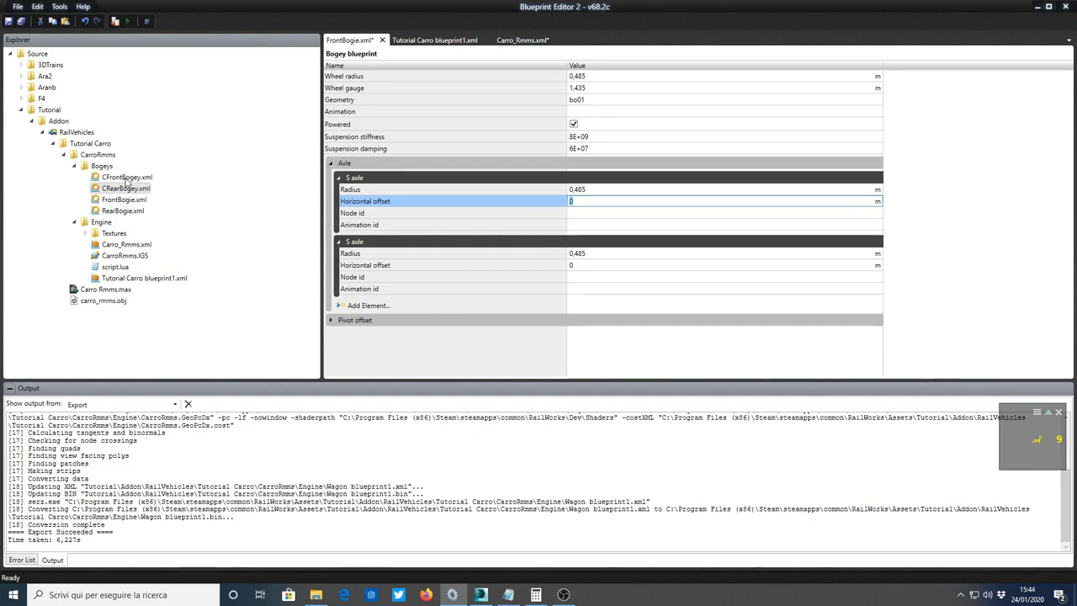
Open CFrontBogey.xml, check its first axle offset 0,856, and return to FrontBogie.
click(126, 178)
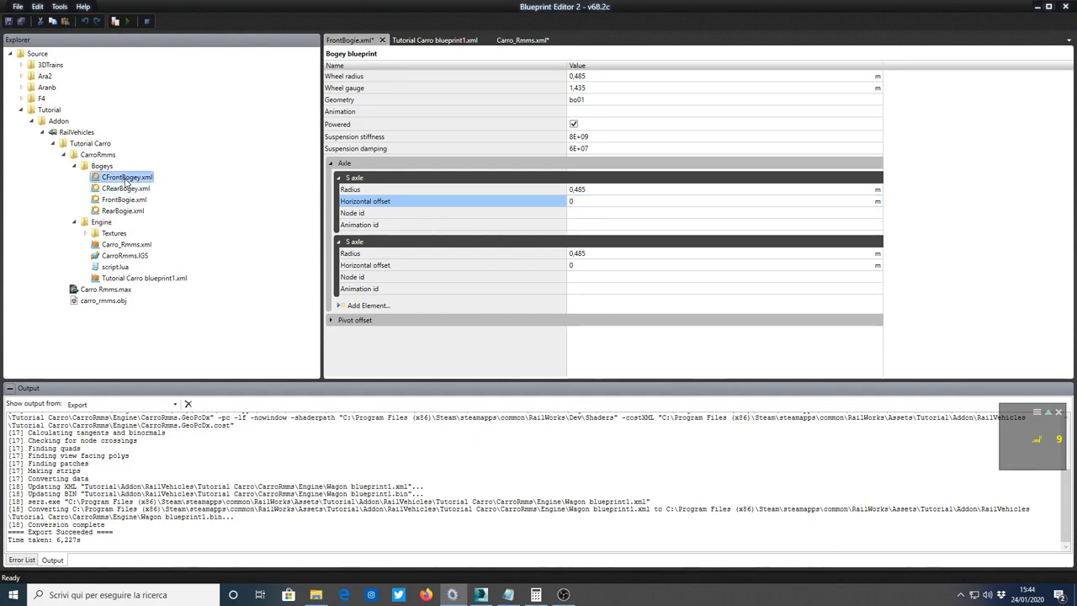
double_click(126, 179)
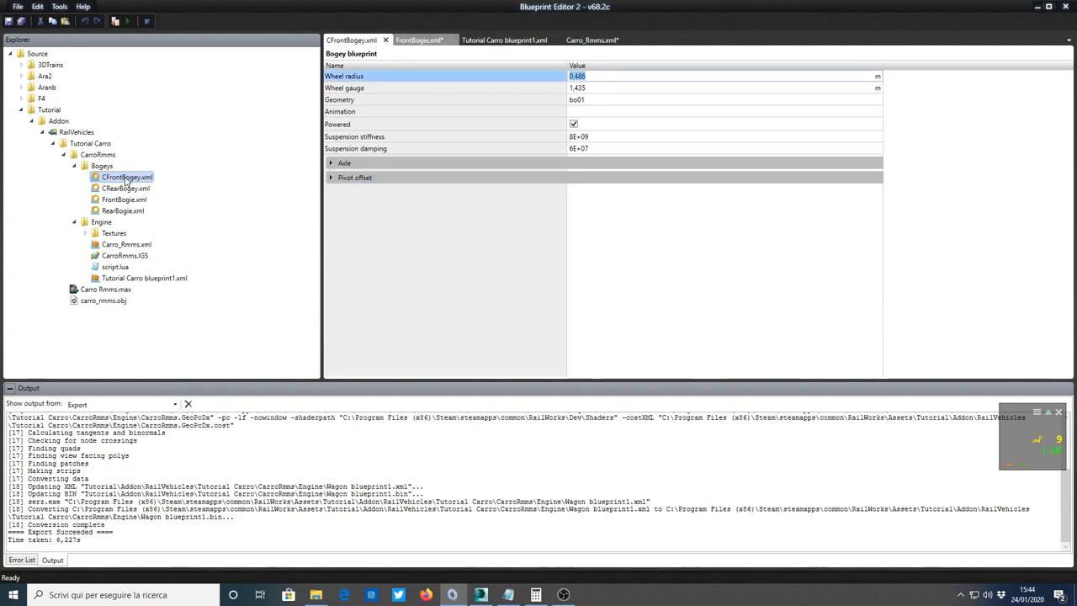
click(332, 164)
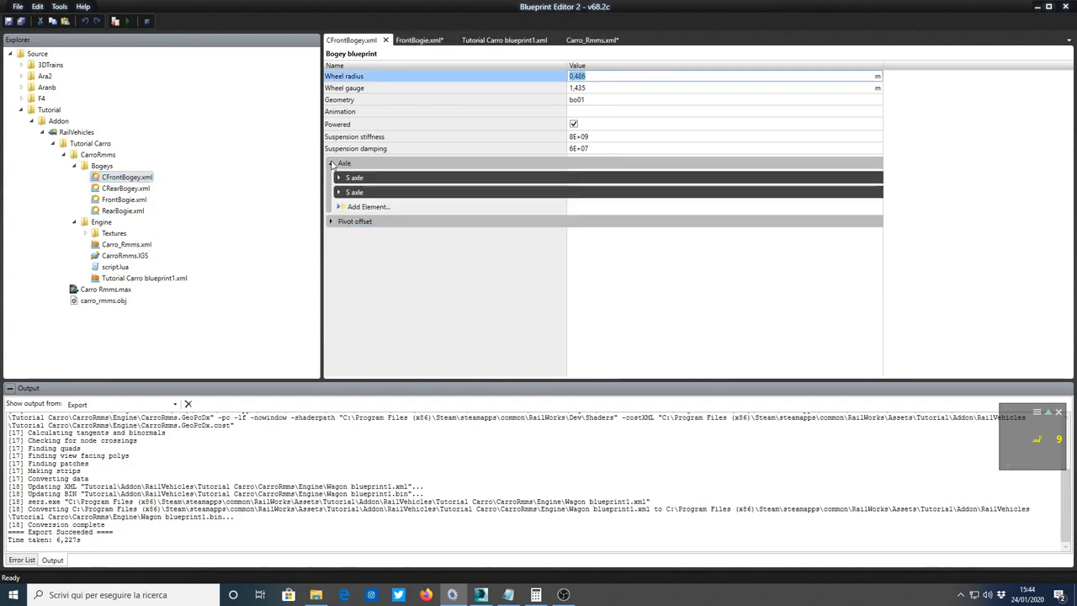
click(339, 178)
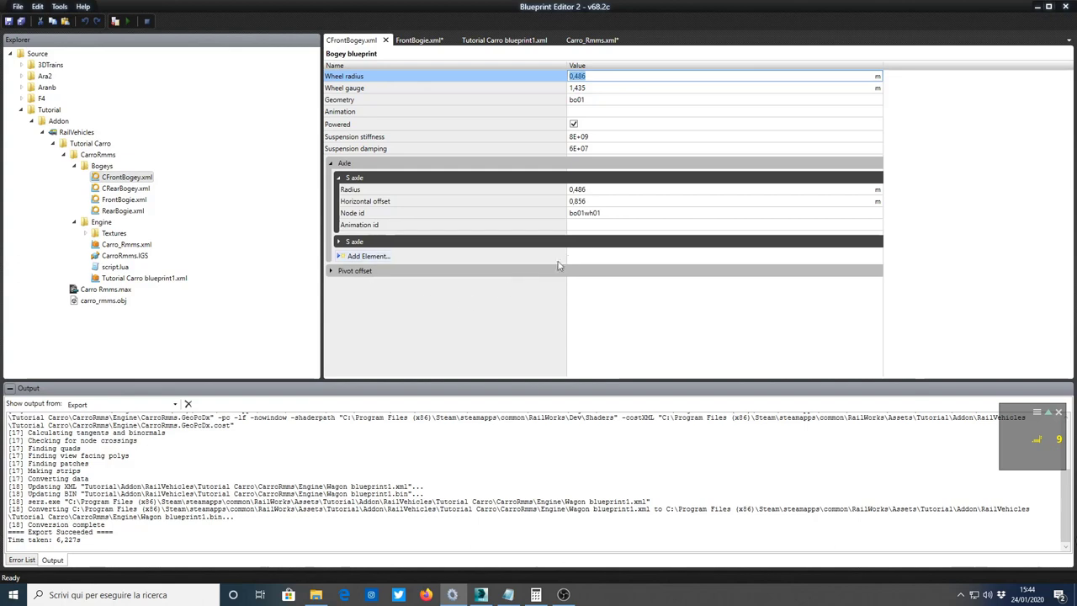
click(590, 201)
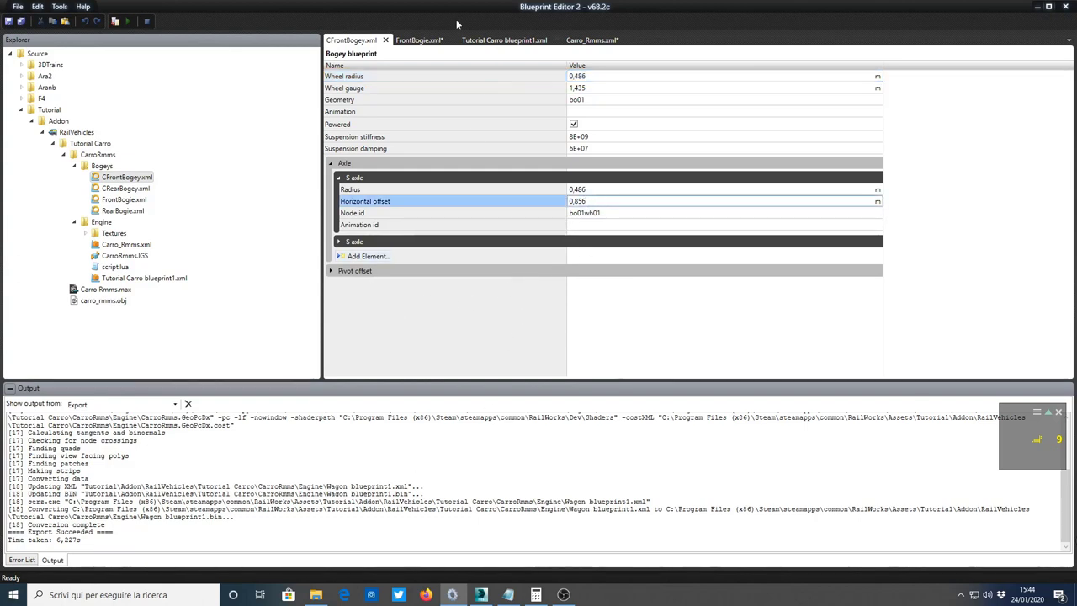
click(419, 40)
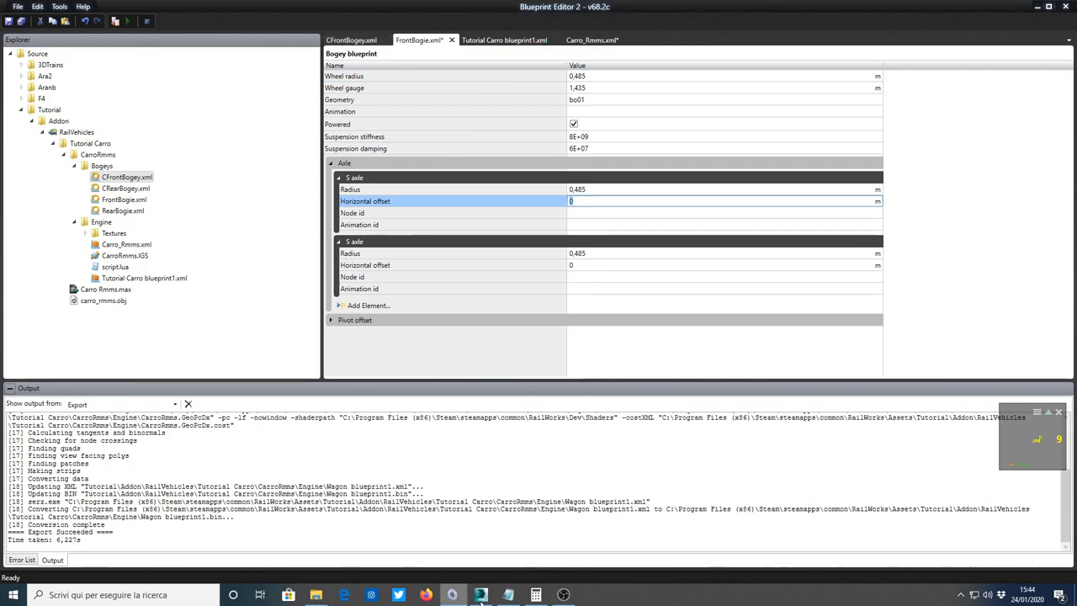
Zoom the Left viewport onto the wheels and drag a measuring box over the left wheel.
key(alt+Tab)
scroll(457, 315, up, 1)
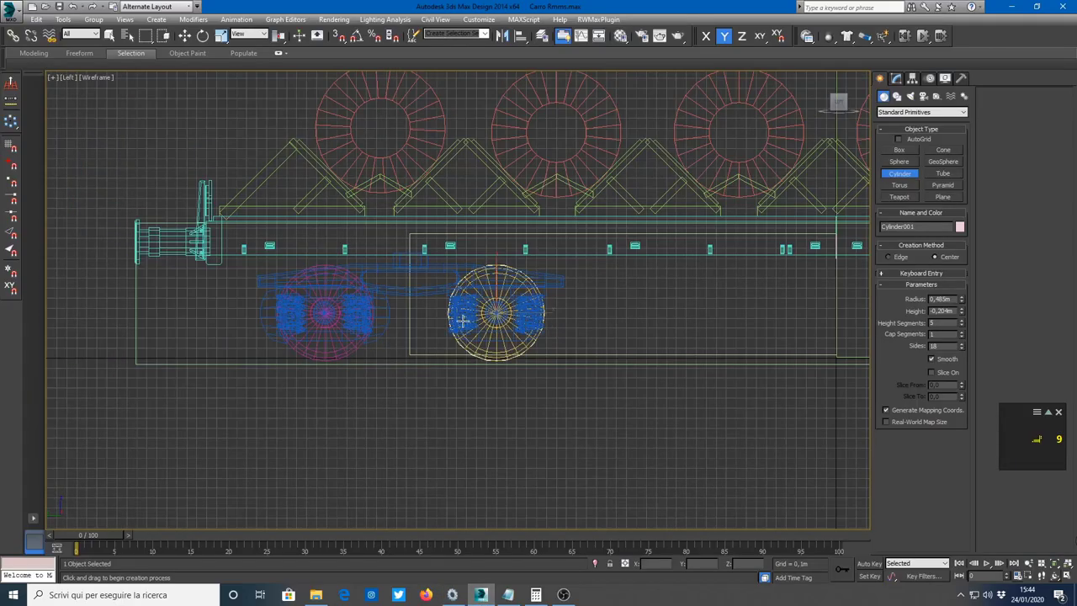
scroll(442, 311, up, 1)
scroll(442, 311, up, 1)
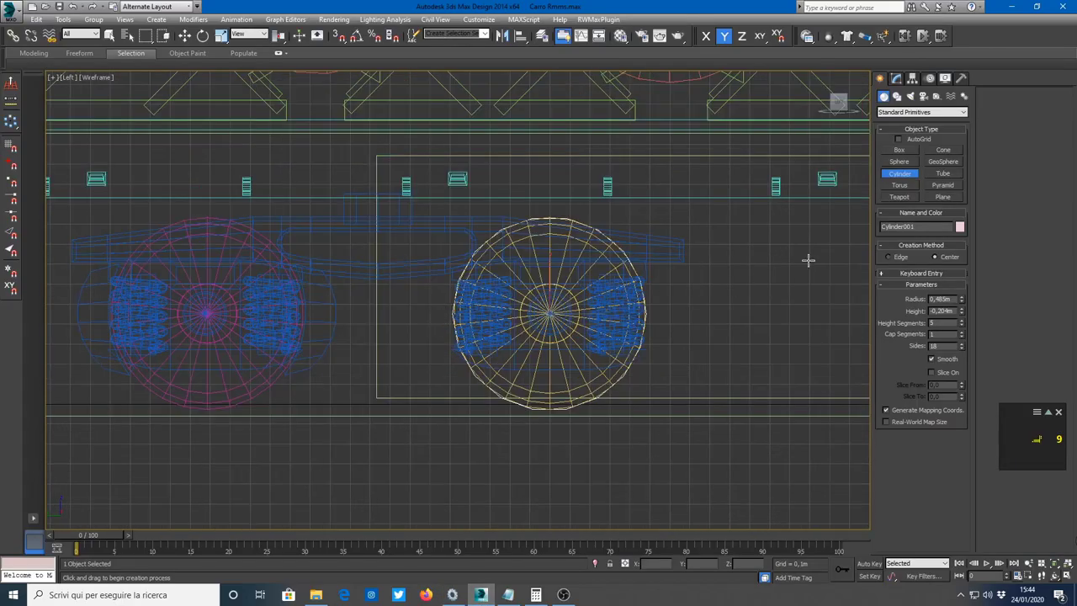
click(898, 150)
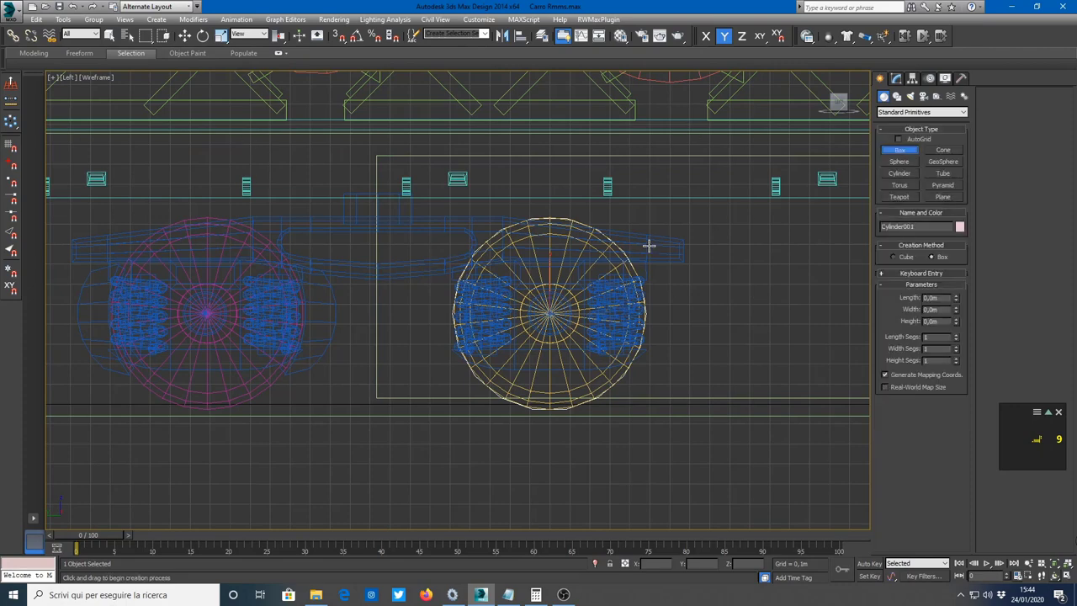
scroll(656, 303, down, 1)
scroll(434, 363, up, 1)
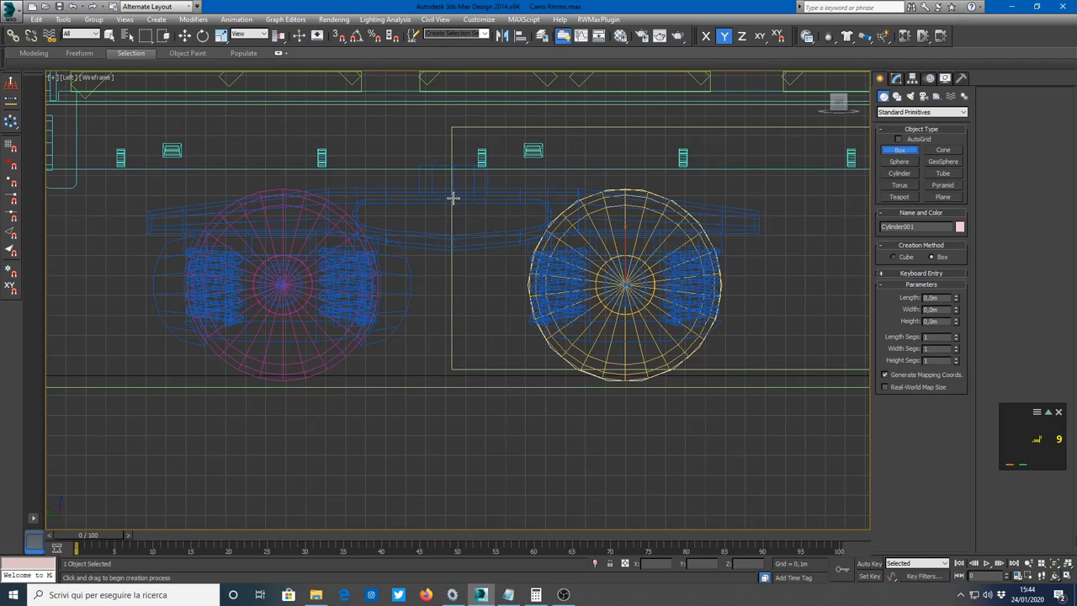
drag(452, 198, 283, 339)
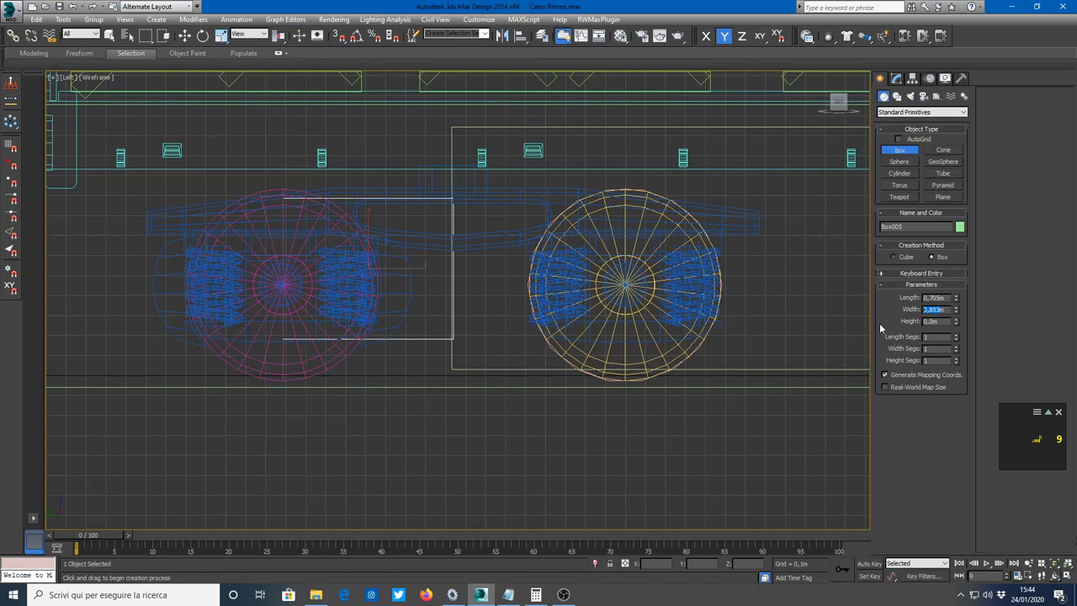
Give FrontBogie.xml's two axles horizontal offsets 0,853 and -0,853, then return to 3ds Max.
click(452, 593)
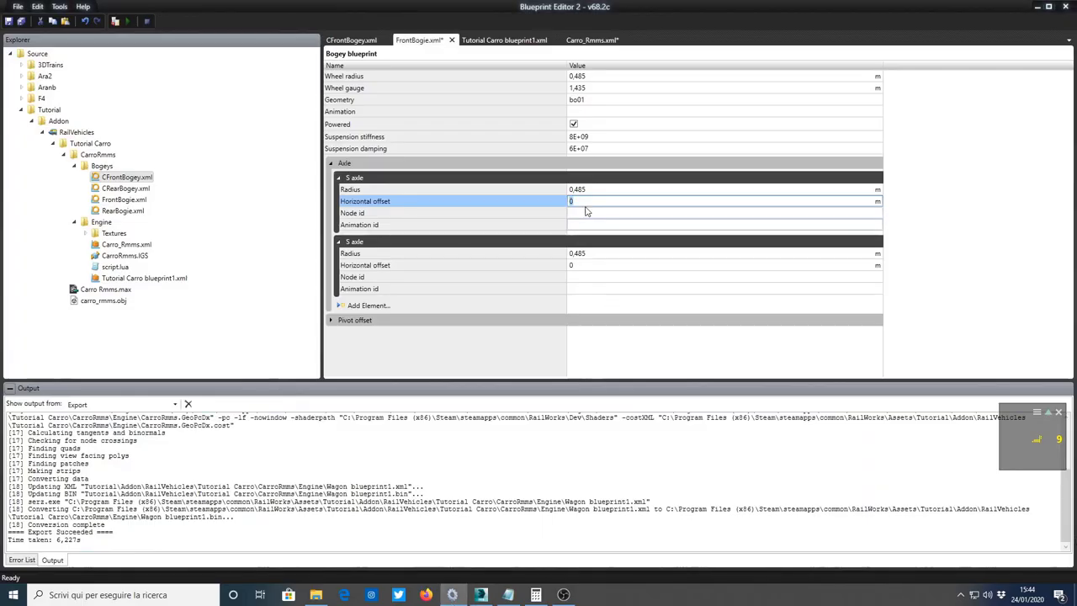
text(0,853)
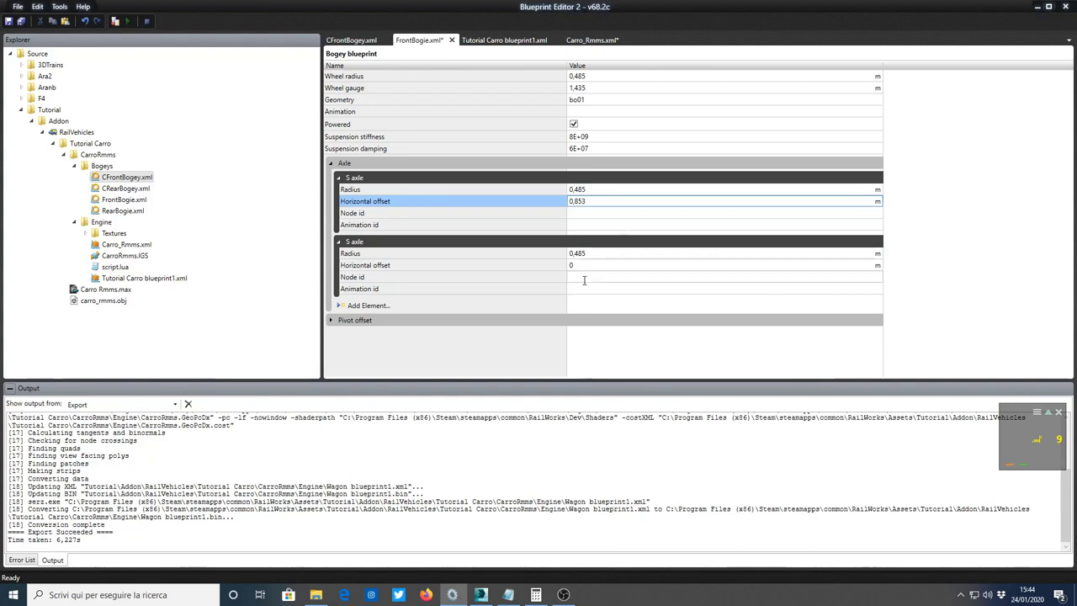
click(572, 265)
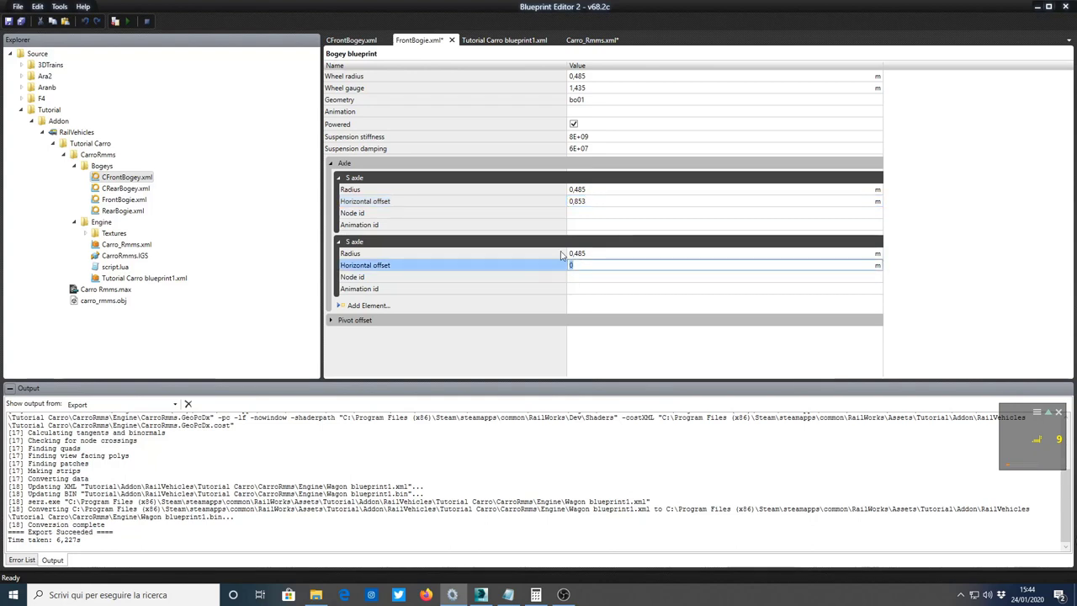
text(-)
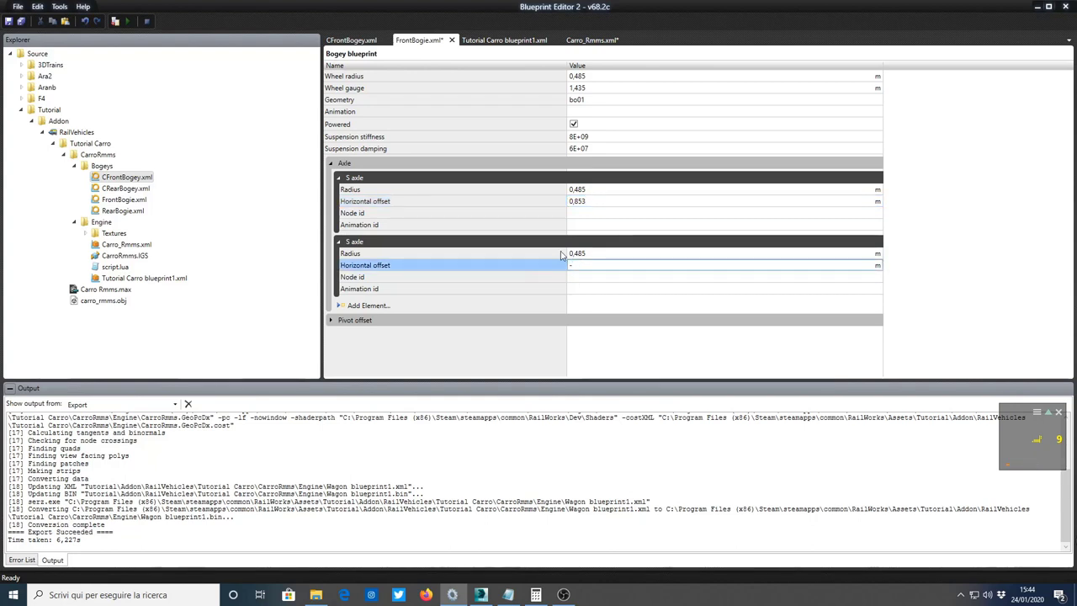
text(0,853)
click(582, 213)
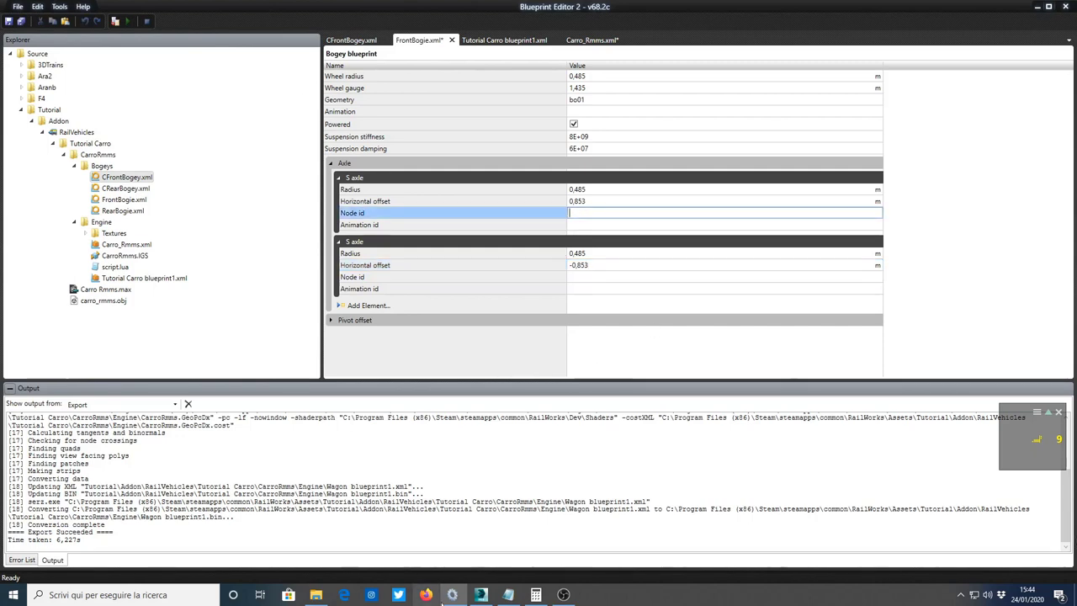
click(451, 595)
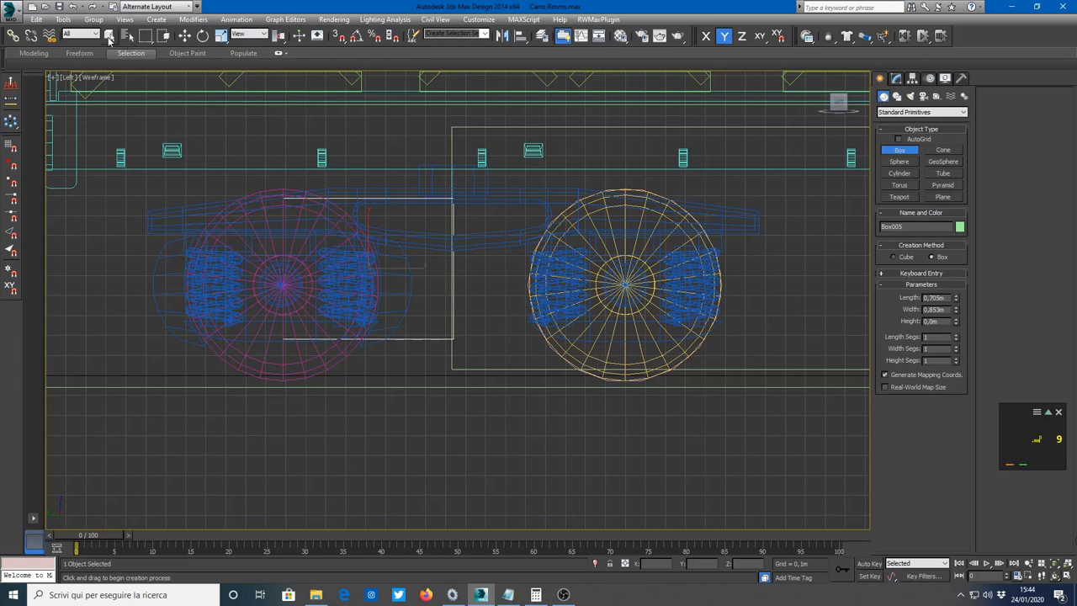
Copy the left wheel's name bo01wh01 from 3ds Max into the first axle's Node id.
click(108, 37)
click(324, 364)
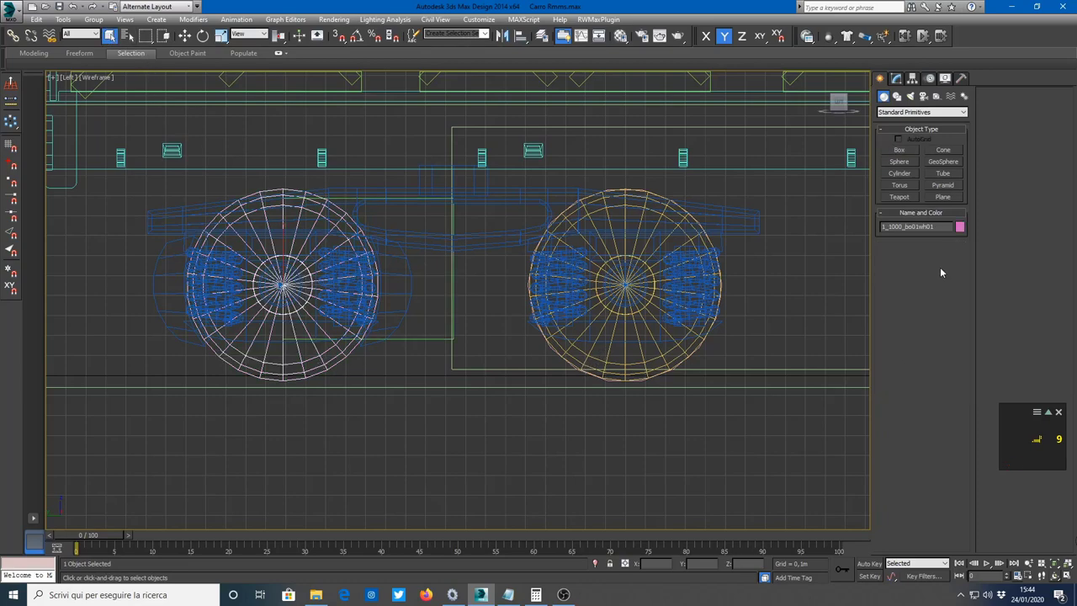
click(934, 226)
drag(934, 226, 904, 227)
key(ctrl+c)
click(451, 594)
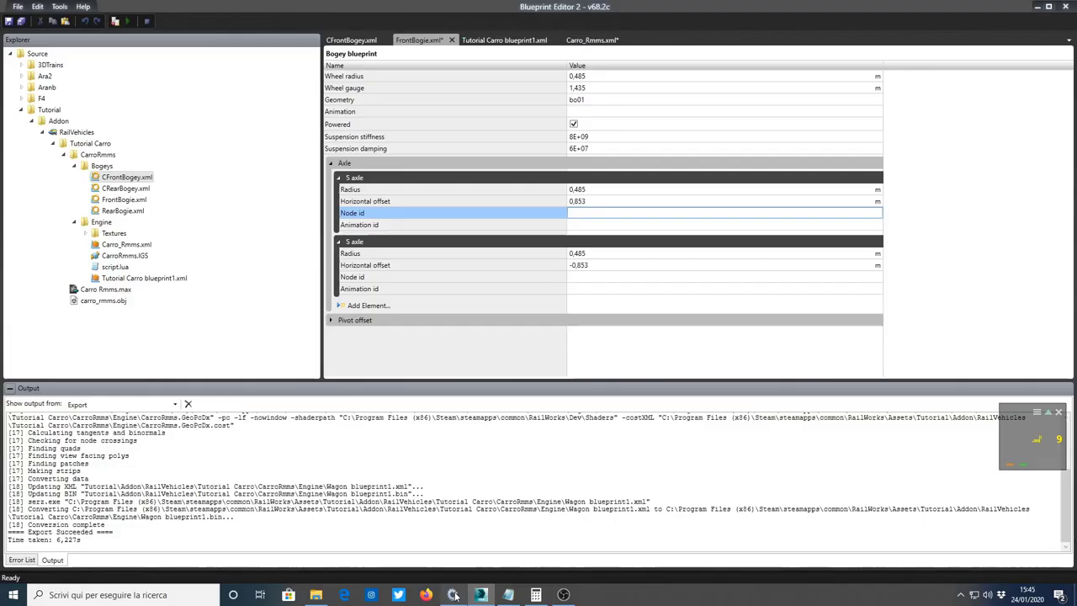
key(ctrl+v)
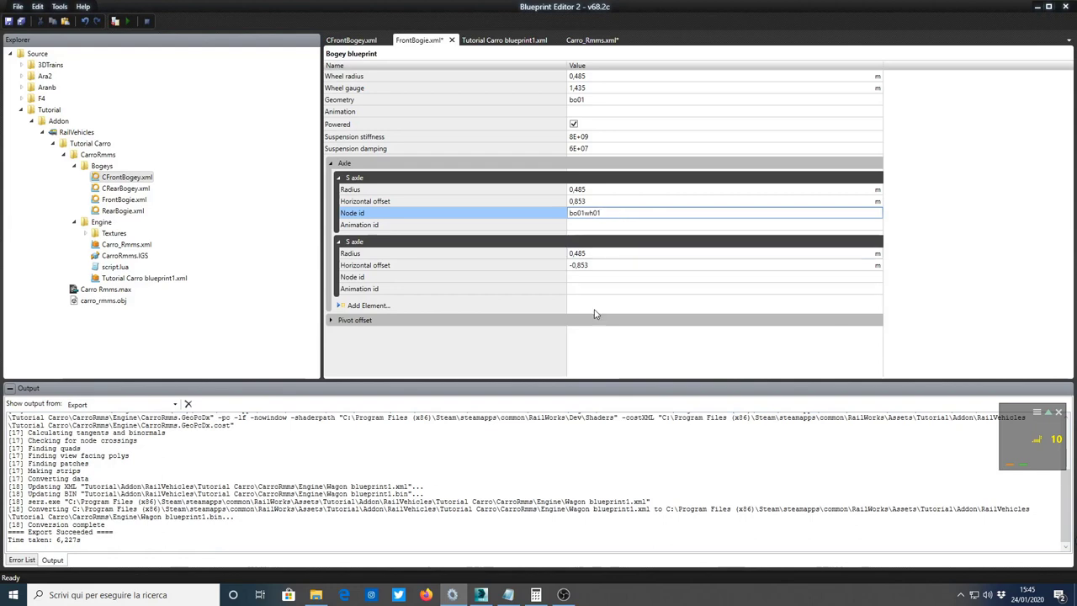
Set the second axle's Node id to bo01wh02 from the right wheel, and close CFrontBogey.xml.
click(590, 278)
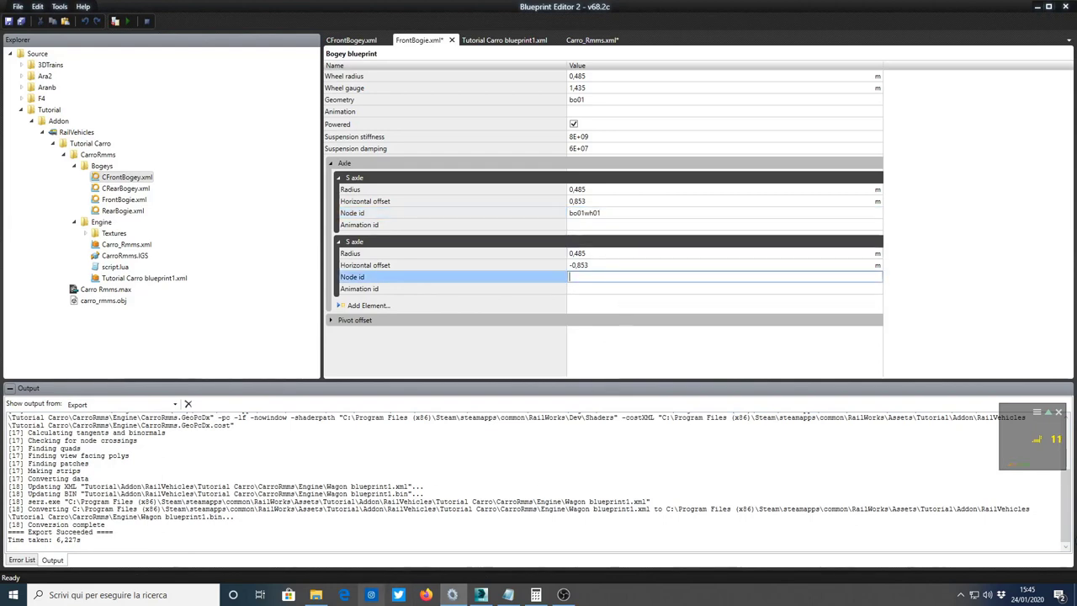
click(480, 594)
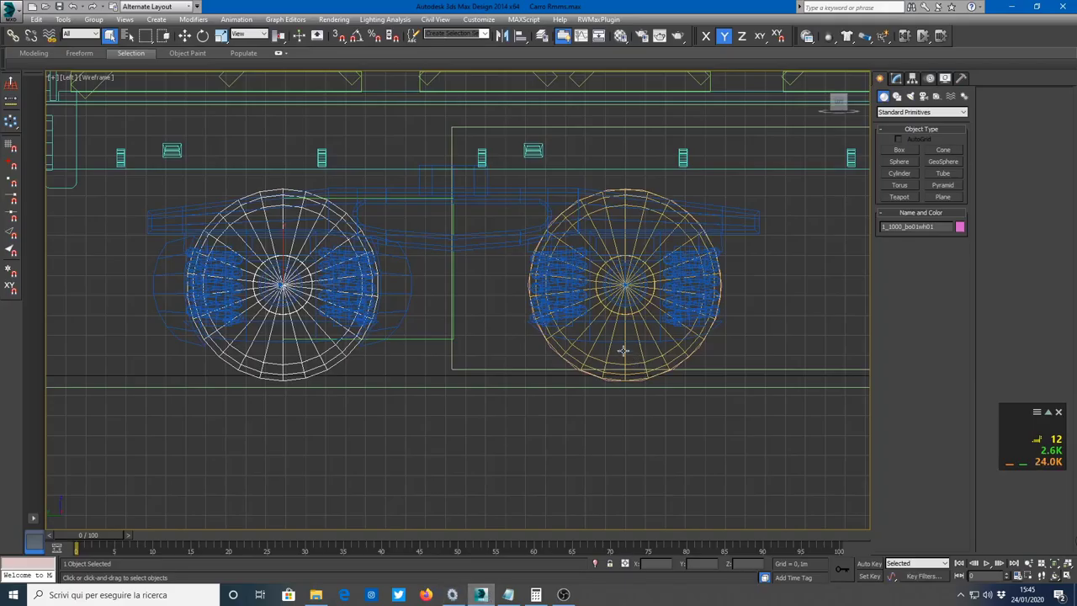
click(623, 350)
drag(916, 226, 934, 227)
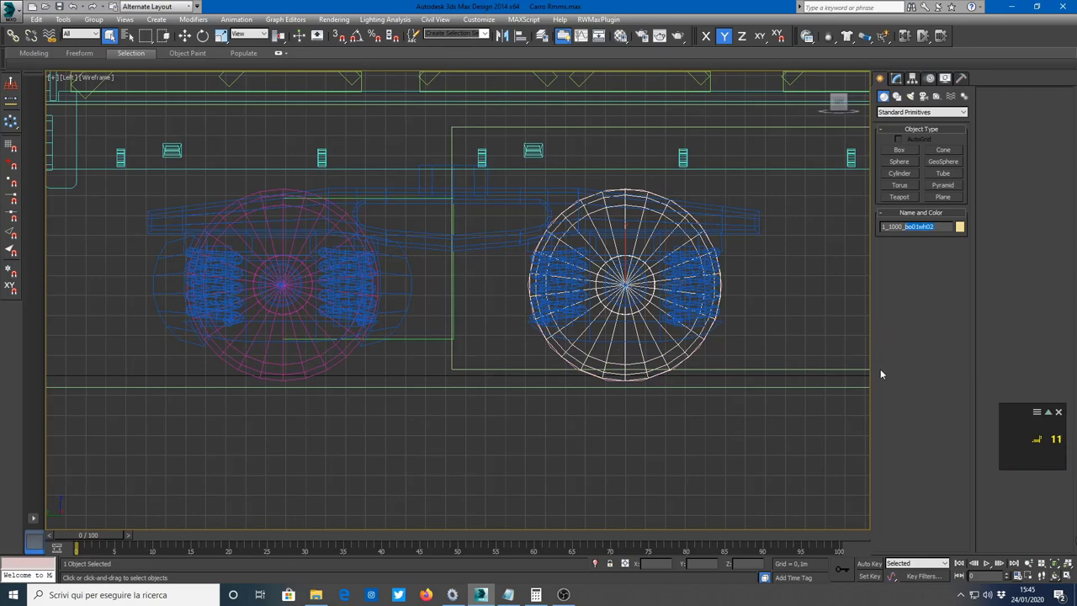
click(452, 594)
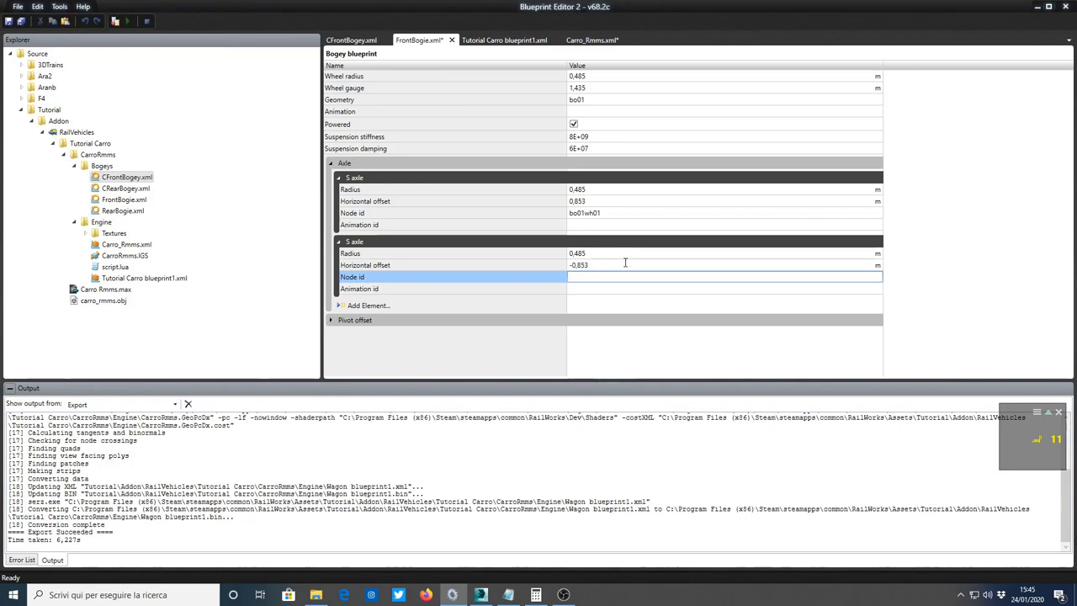
text(bo01wh02)
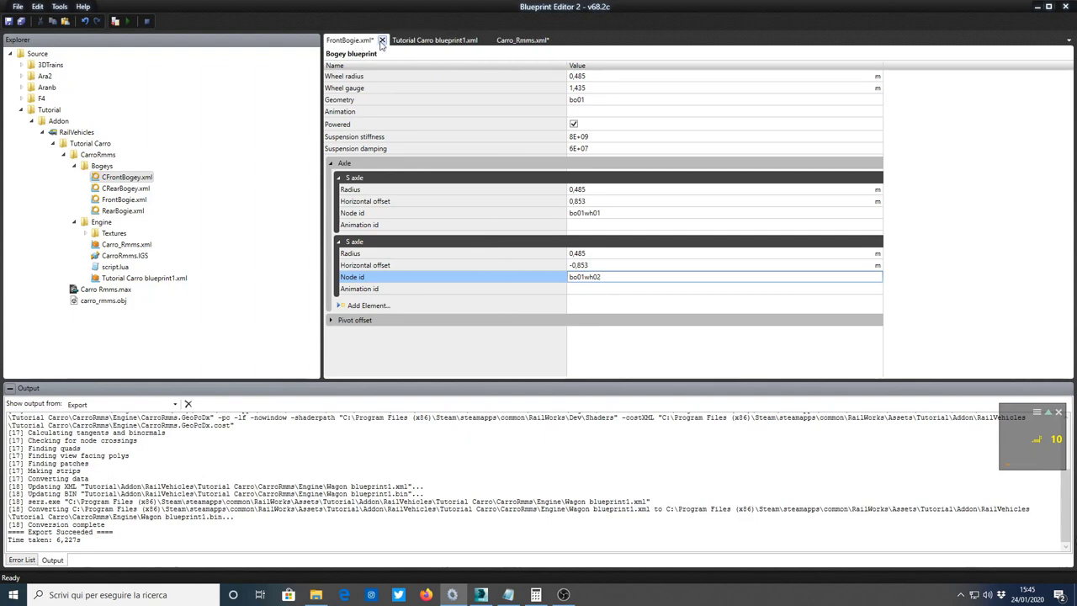
click(385, 40)
Open RearBogie.xml and set its wheel radius to 0,485, matching FrontBogie.xml.
double_click(122, 211)
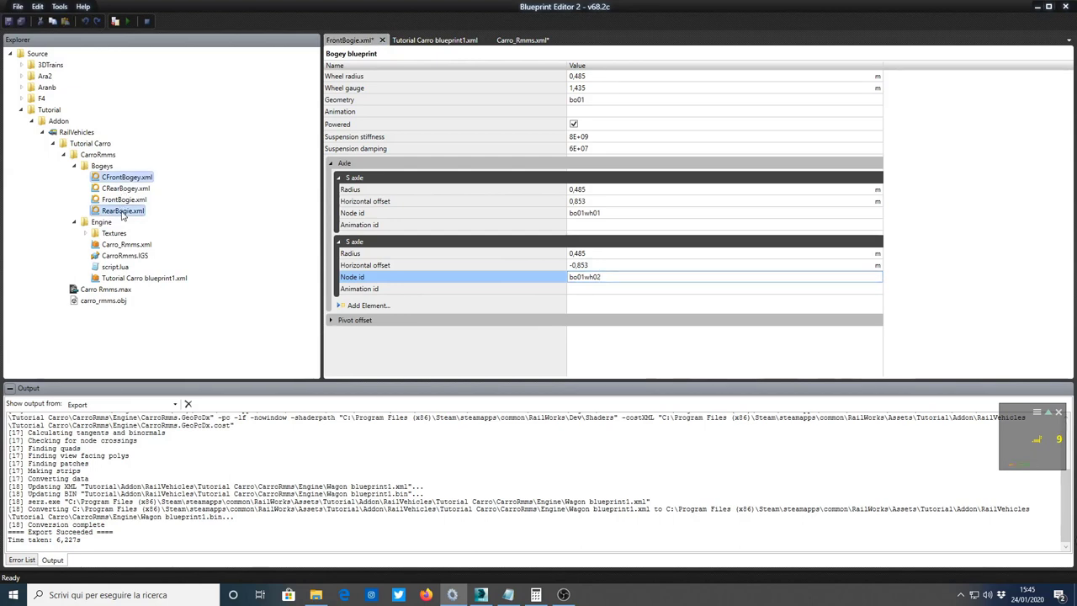
click(409, 44)
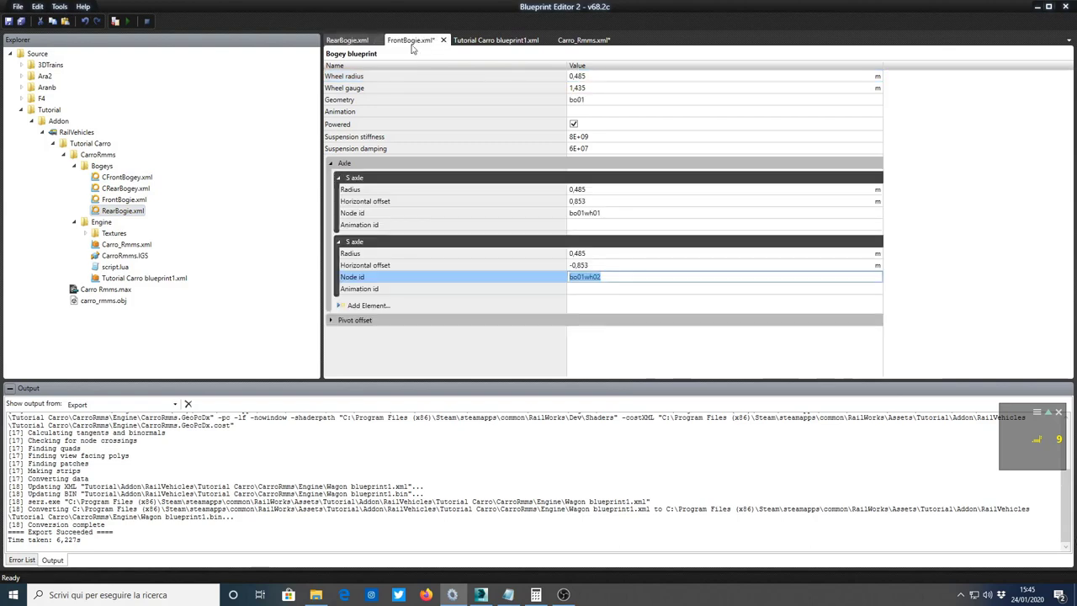
click(563, 77)
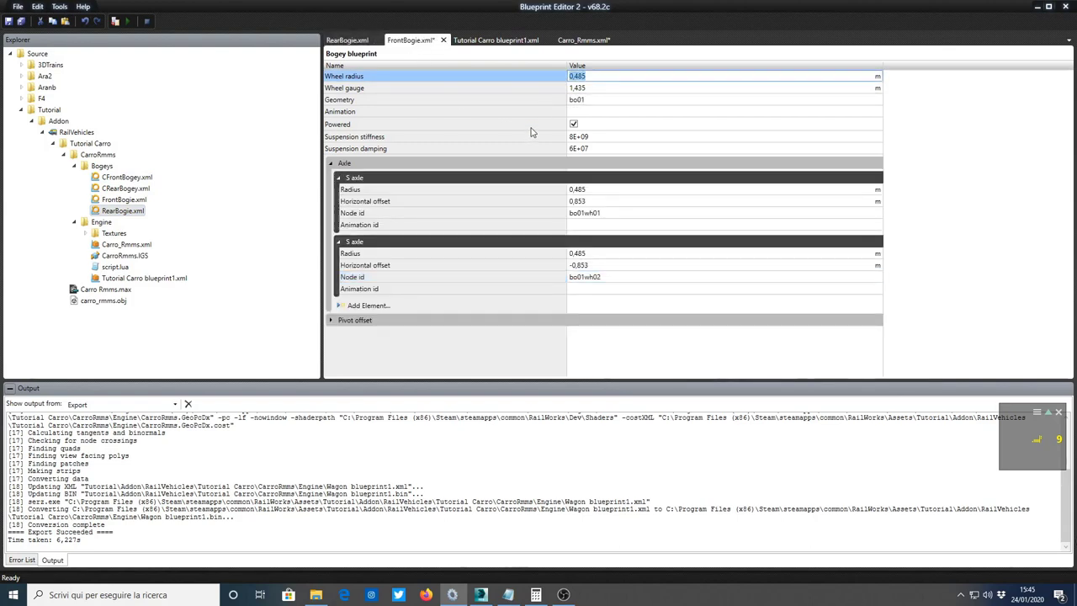
click(347, 40)
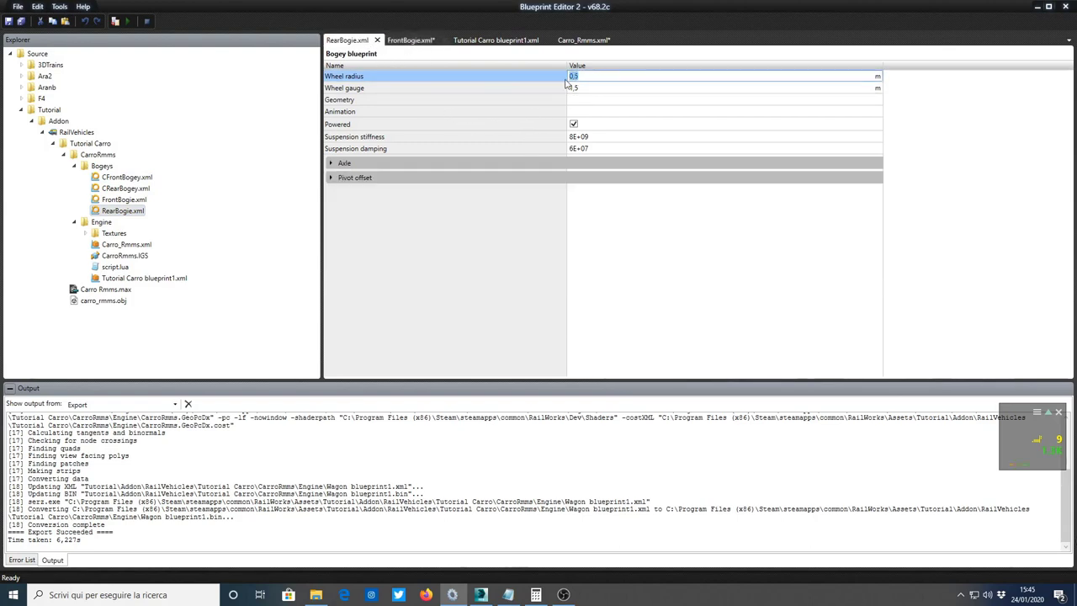
text(0,485)
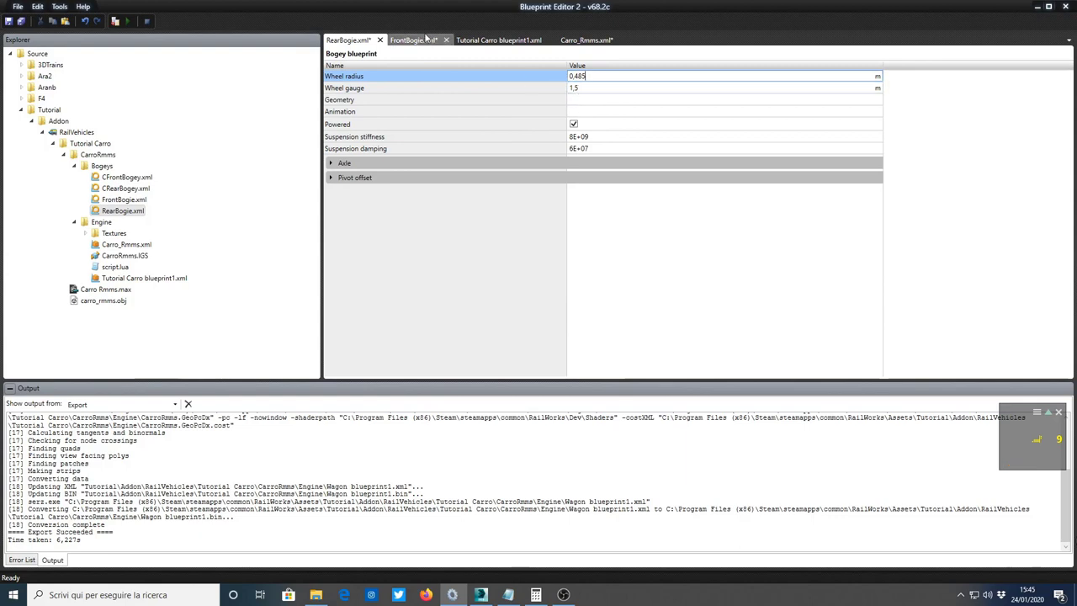
Set RearBogie.xml's wheel gauge to 1,435, matching the front bogie.
click(426, 40)
key(Tab)
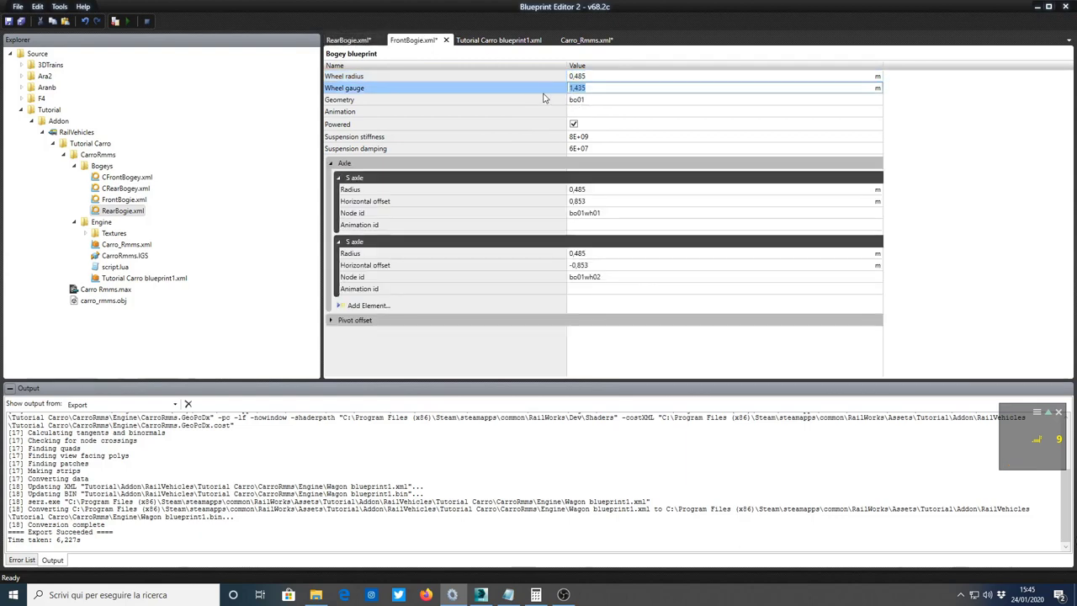
click(347, 40)
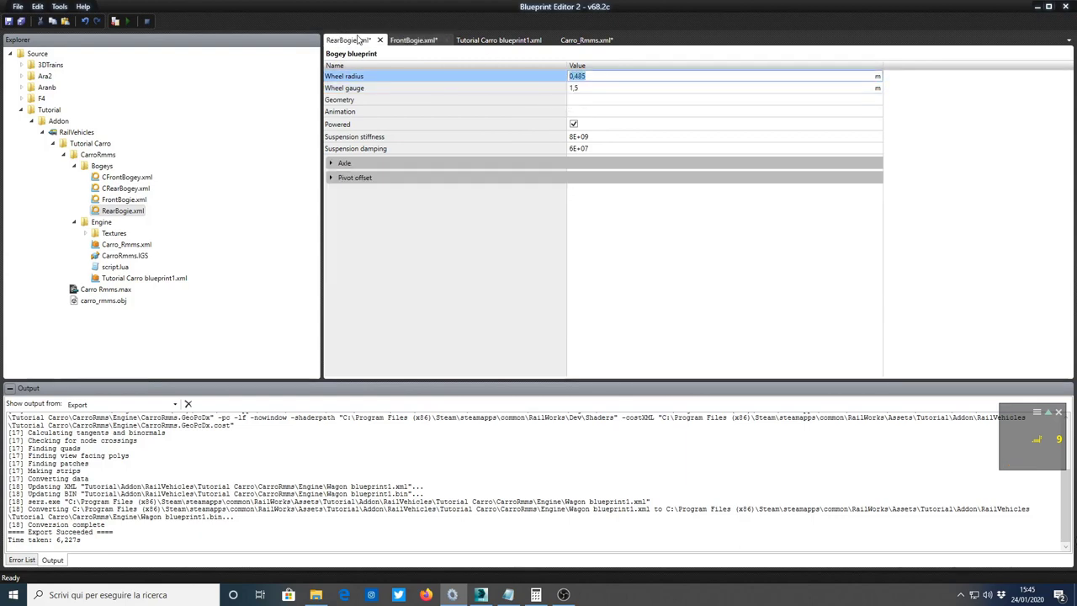
key(Tab)
text(1,435)
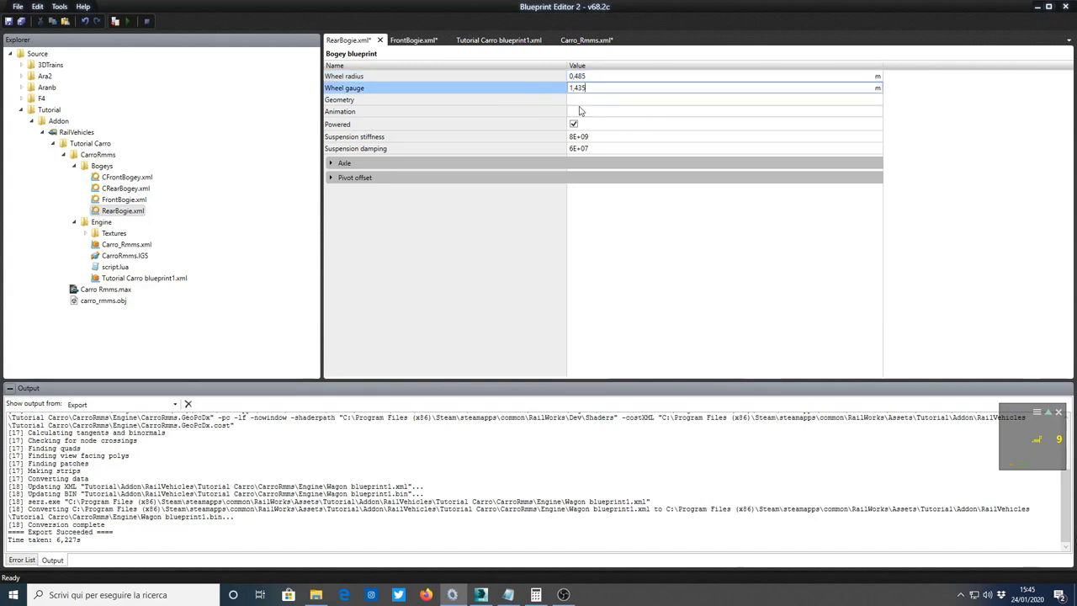
key(Tab)
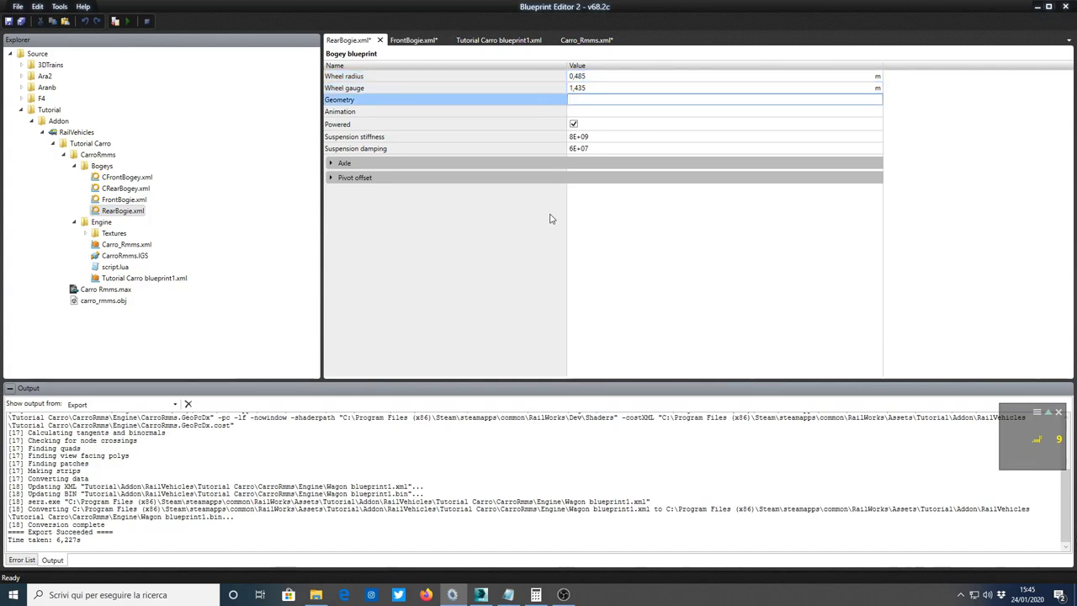
click(480, 595)
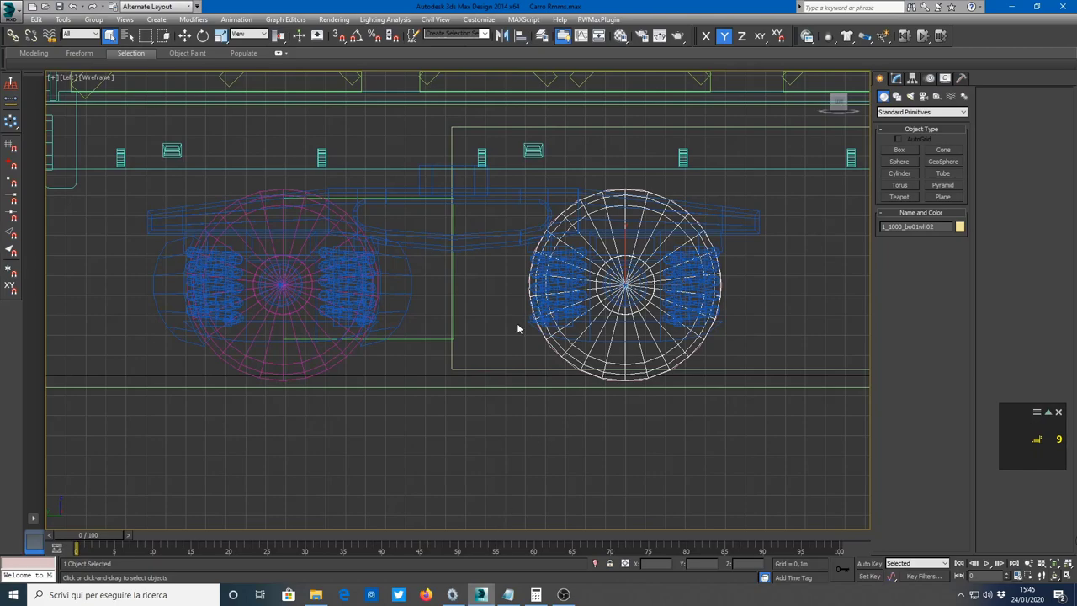
Zoom the Left viewport and select the rear bogie frame, 1_1000_bo02.
scroll(516, 323, down, 8)
scroll(508, 337, down, 2)
scroll(508, 337, up, 6)
scroll(457, 344, up, 3)
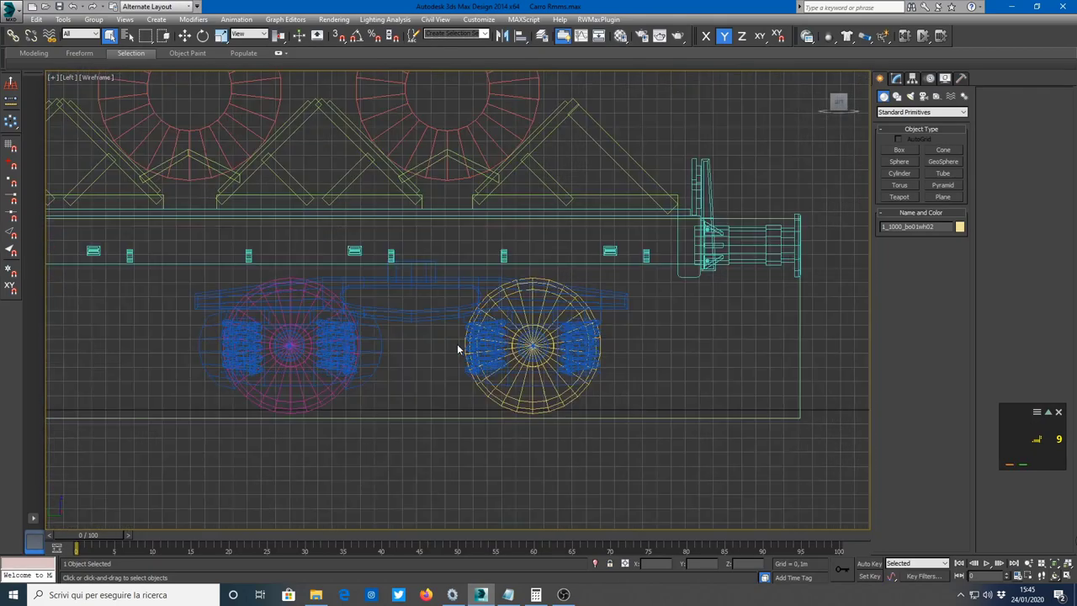
click(442, 318)
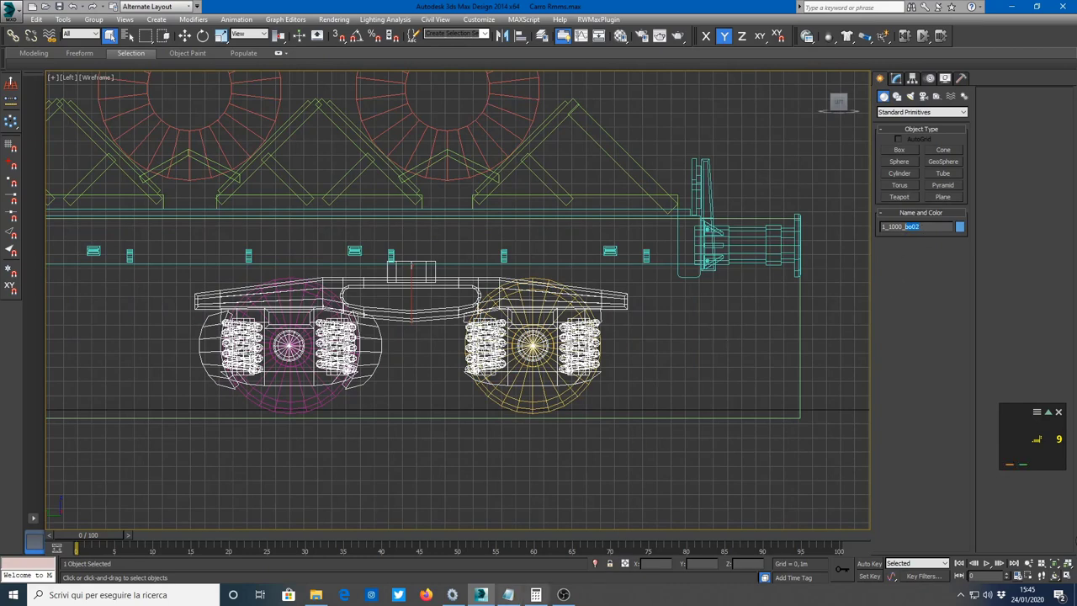
Set RearBogie.xml's geometry to bo02 and add two S axles.
click(452, 595)
text(bo02)
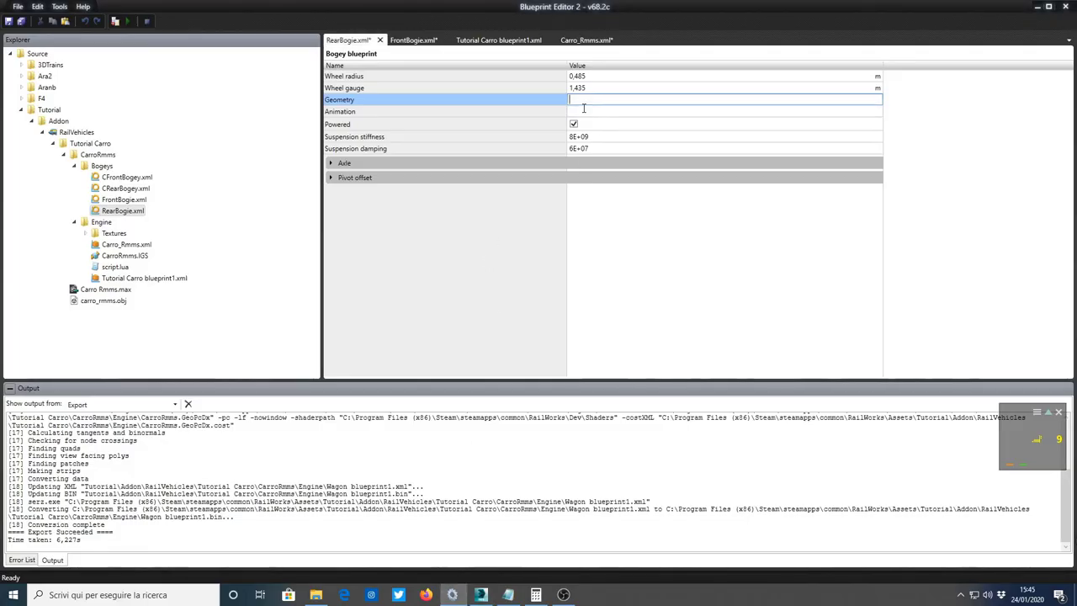
click(331, 163)
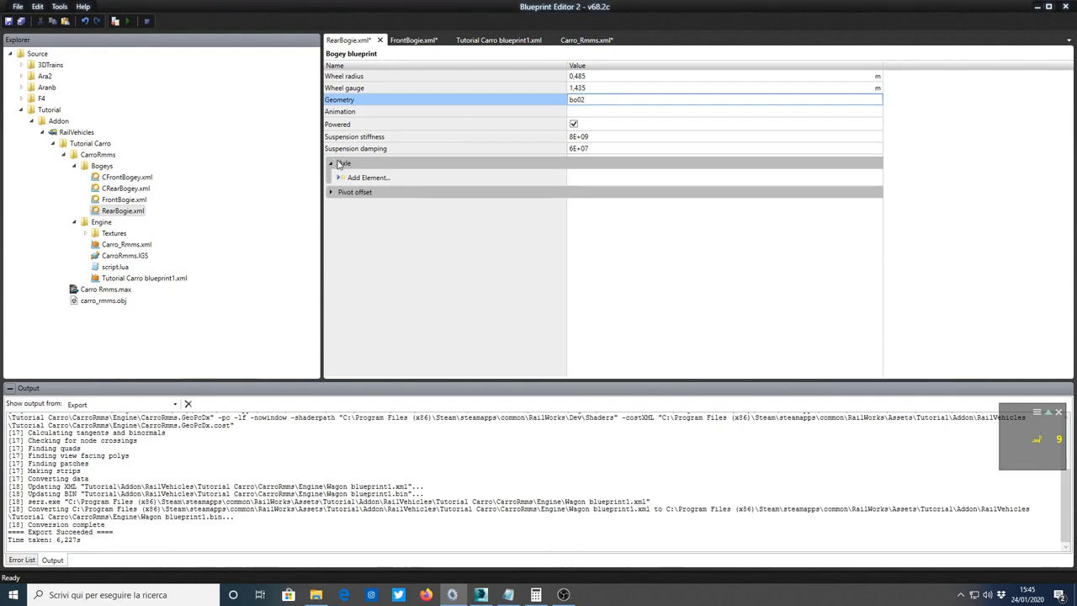
click(340, 178)
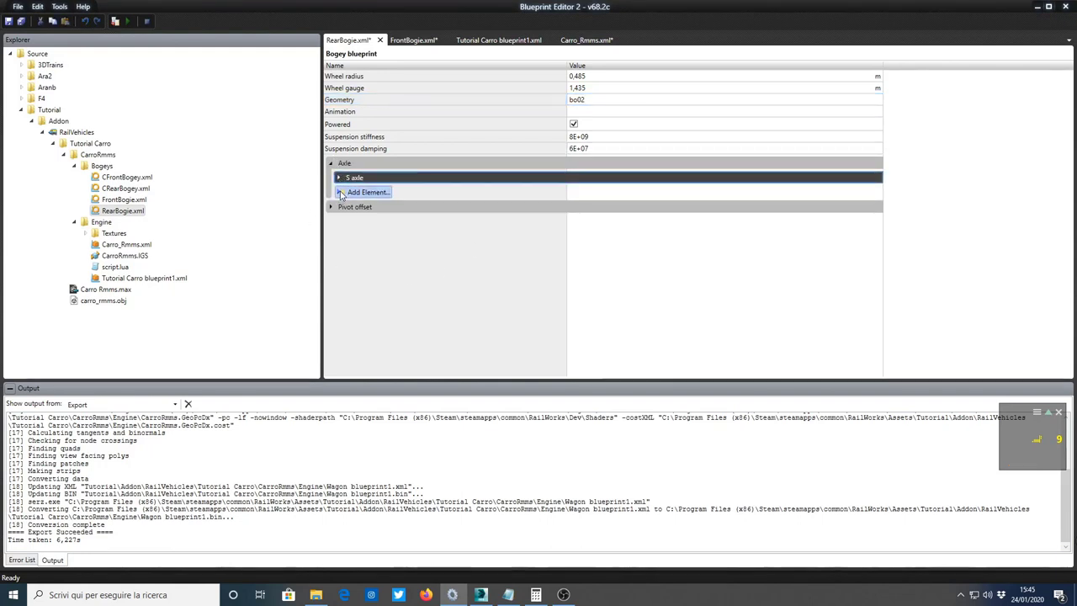
click(340, 192)
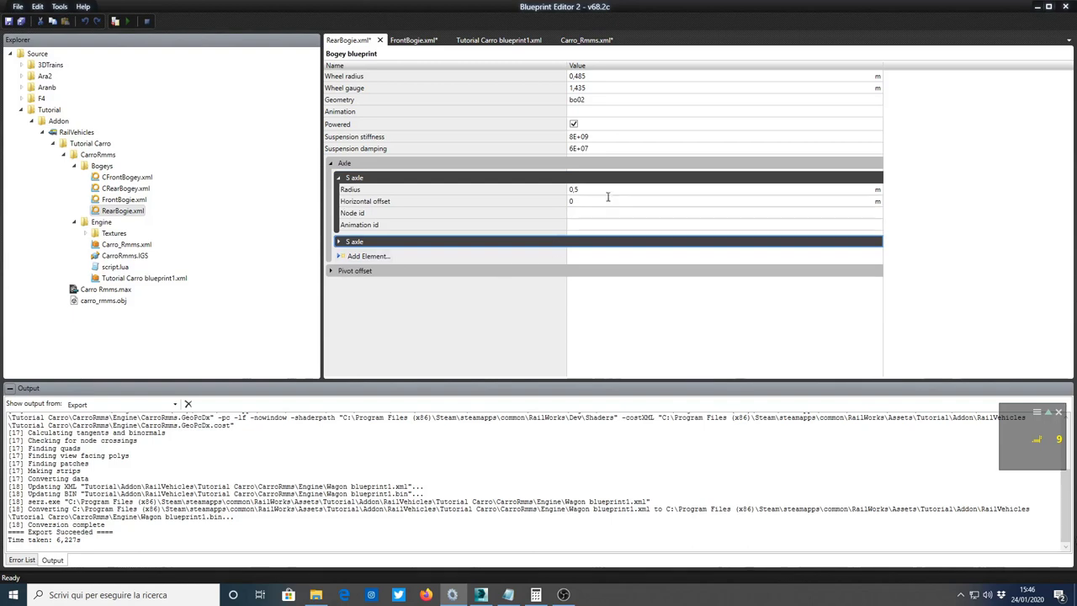
Copy the 0,485 wheel radius into the first axle's Radius.
click(579, 190)
click(589, 76)
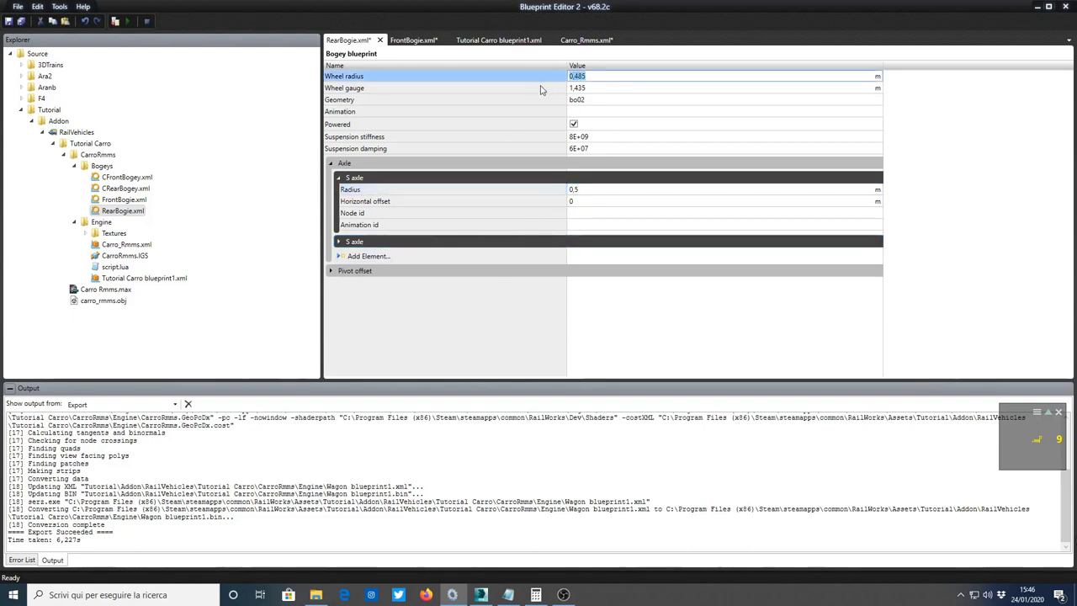
key(ctrl+c)
click(580, 189)
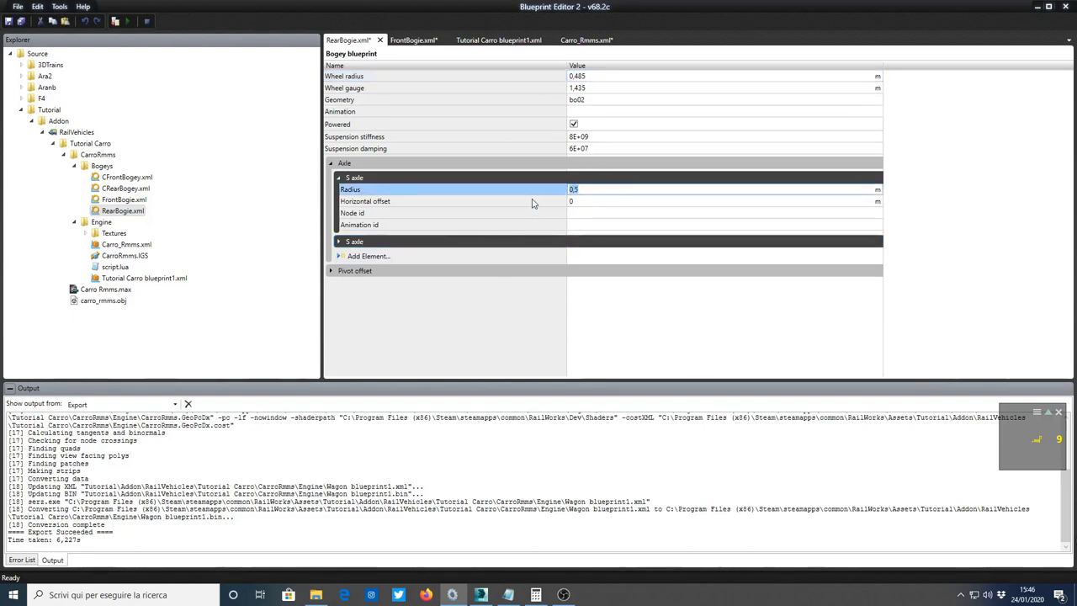
key(ctrl+v)
Give the first rear axle a horizontal offset of 0,853, as on the front bogie.
click(575, 202)
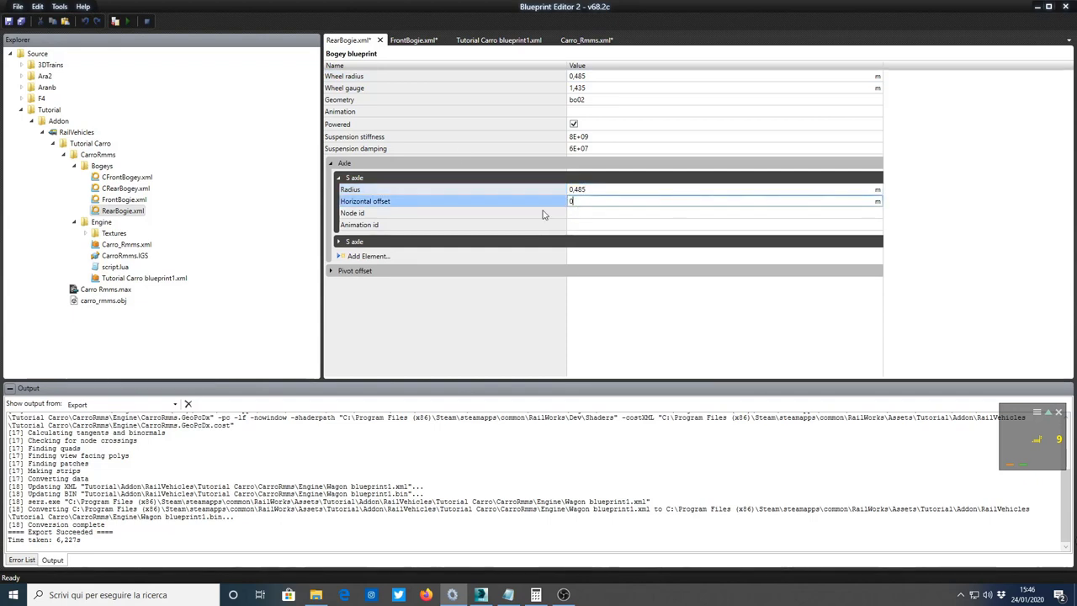
click(410, 41)
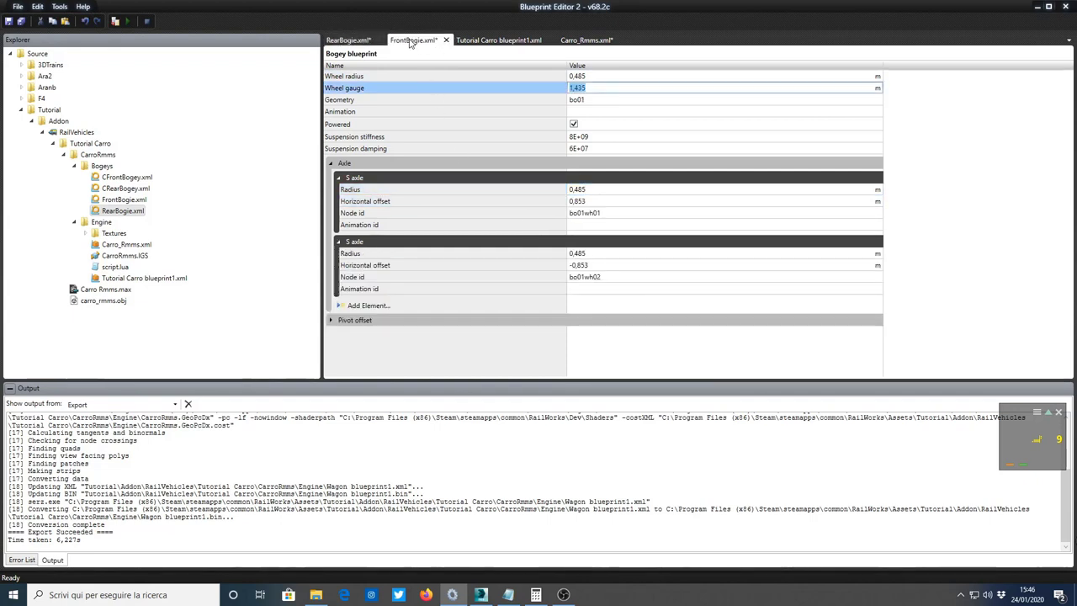
click(582, 202)
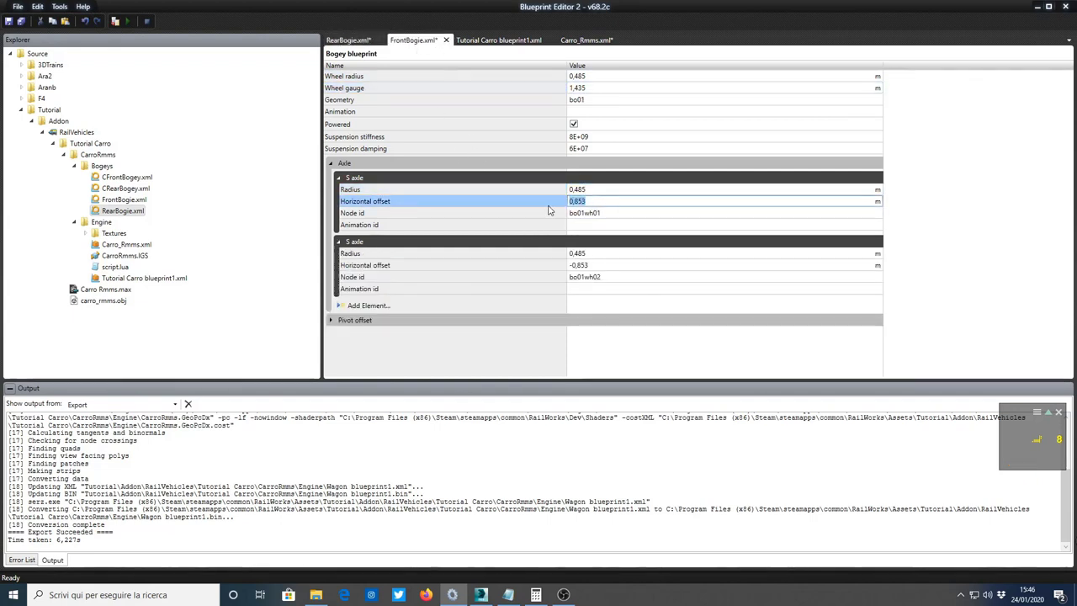
click(368, 42)
text(0,853)
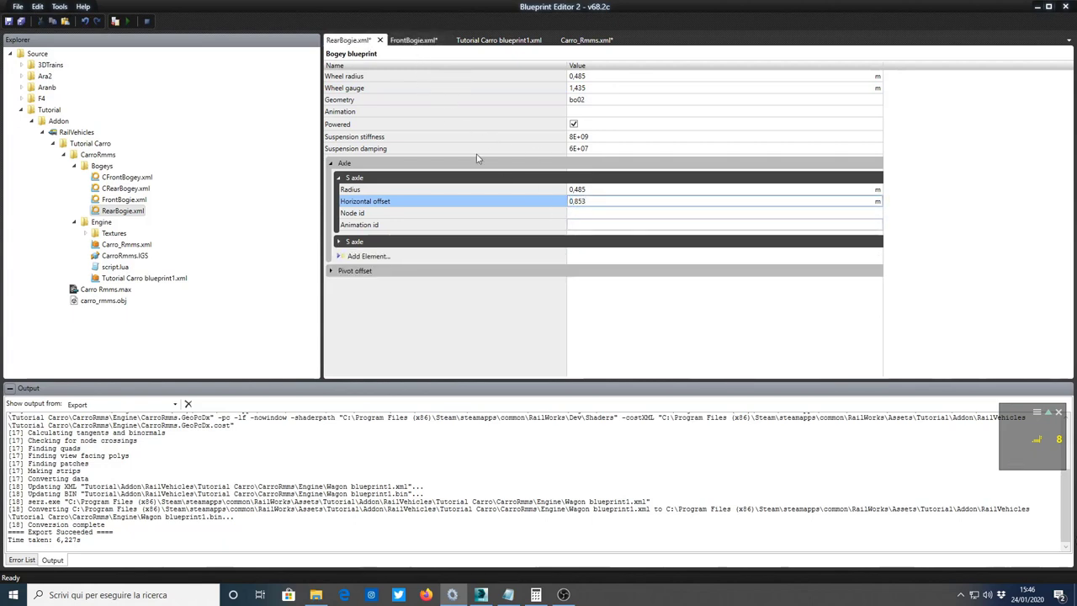
click(418, 44)
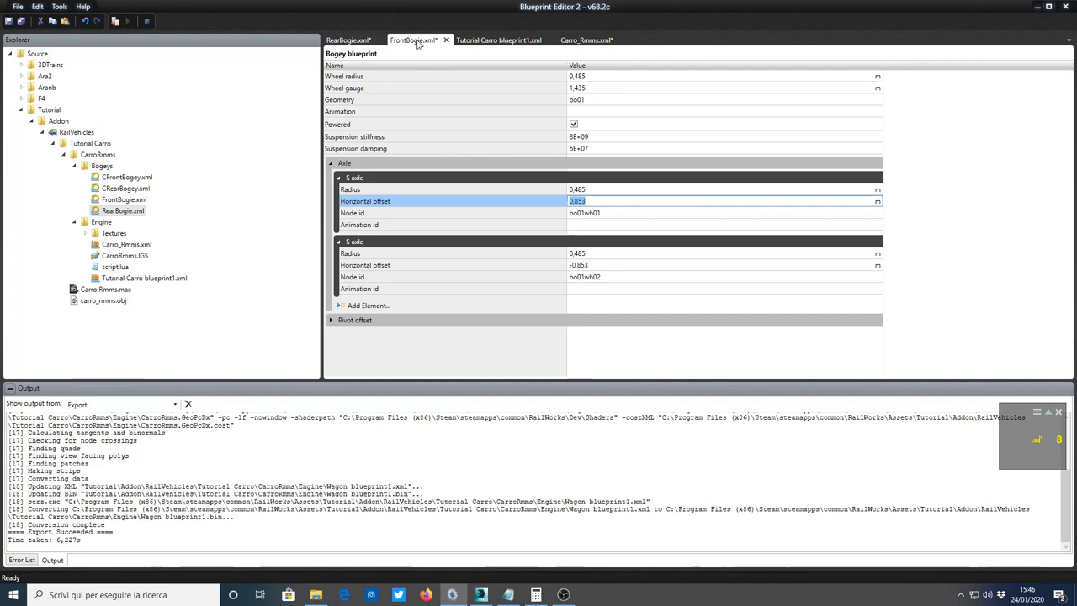
click(481, 596)
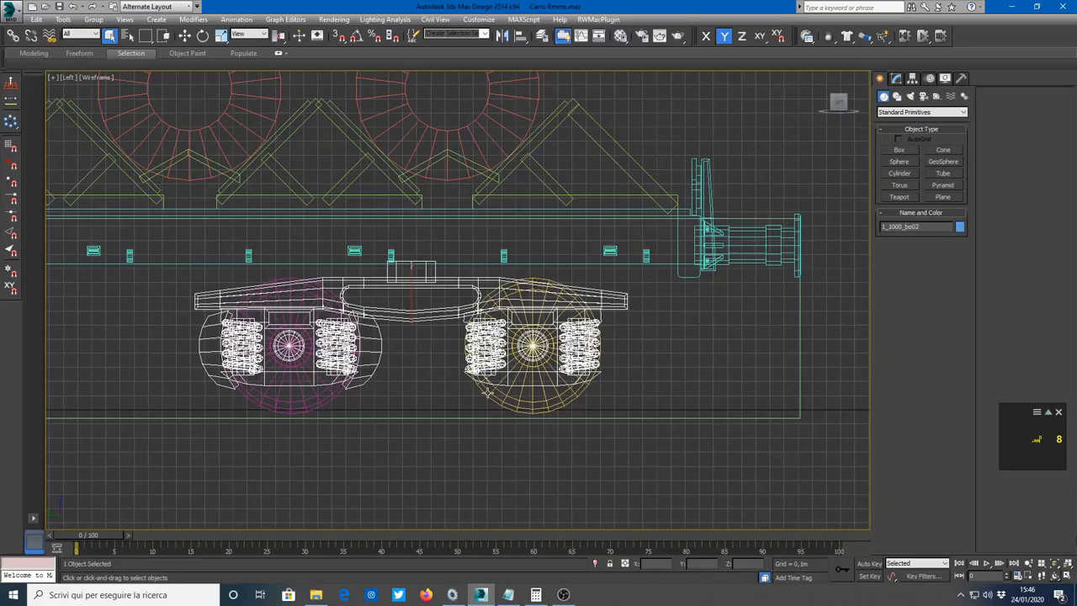
Select the rear bogie's first wheel 1_1000_bo02wh01 and mark bo02wh01 in its name.
click(312, 401)
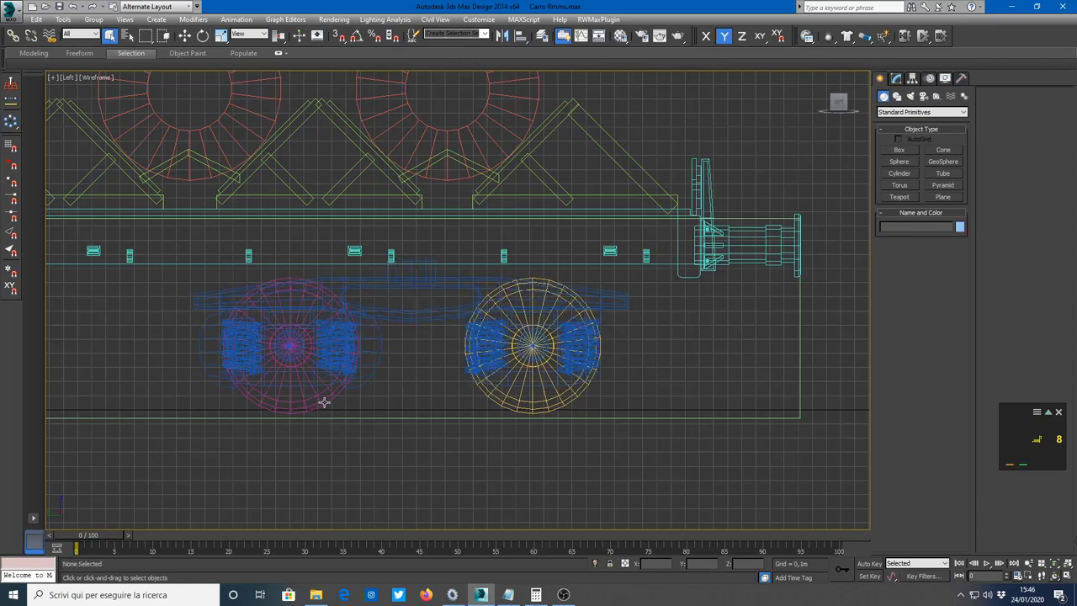
click(322, 401)
drag(915, 227, 936, 227)
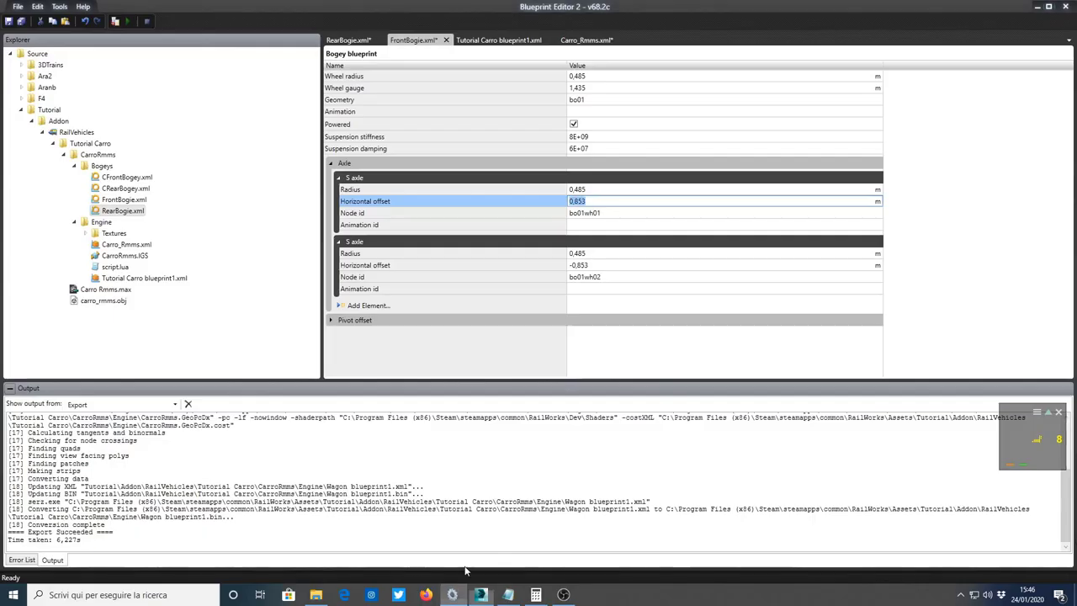
Paste bo02wh01 as the first rear axle's Node id.
click(452, 593)
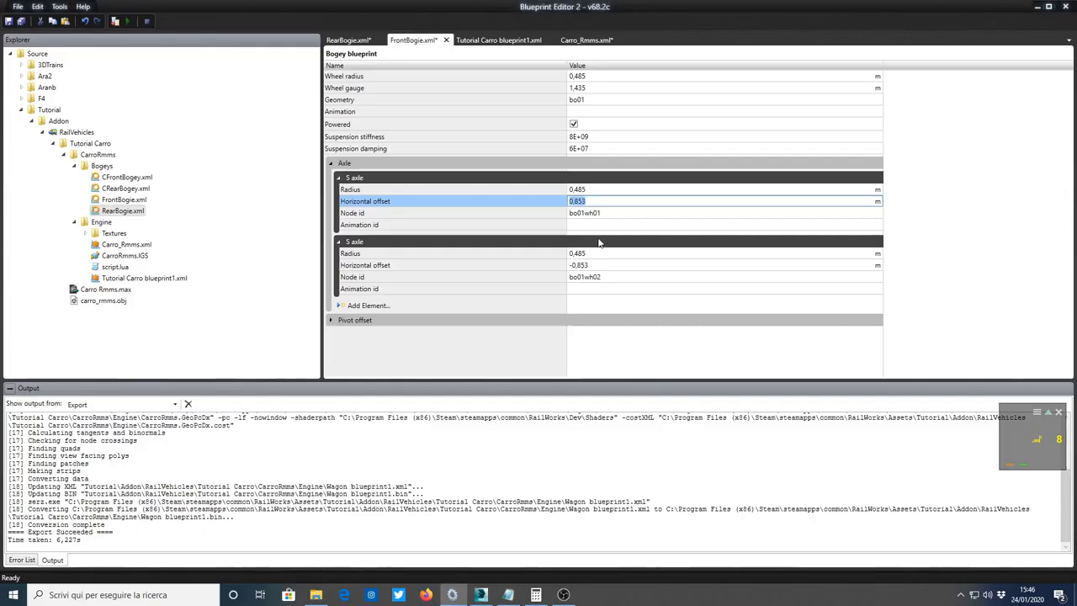
click(353, 40)
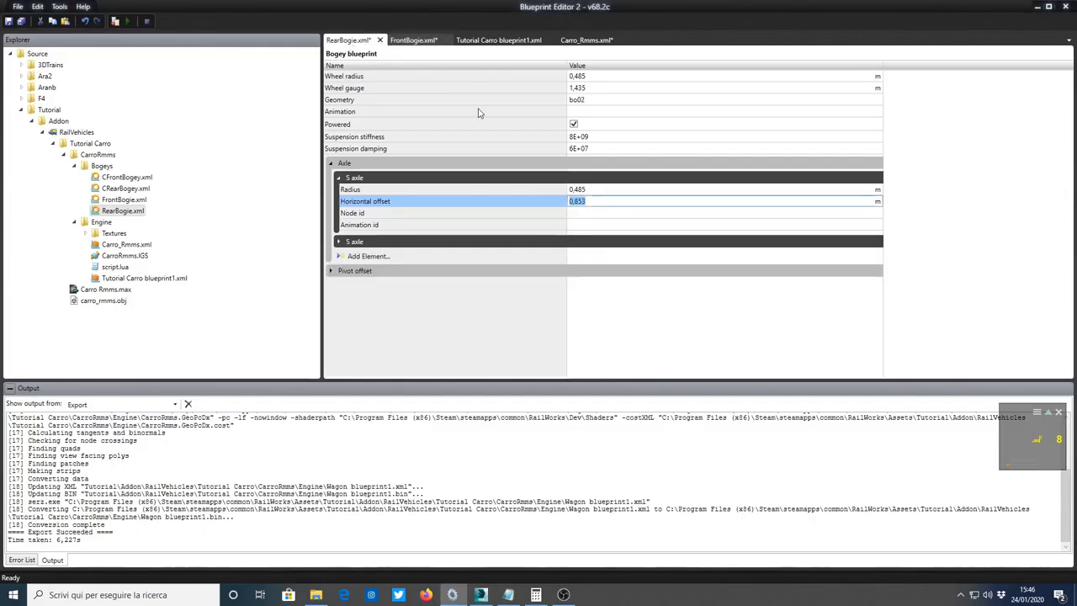
click(591, 213)
key(ctrl+v)
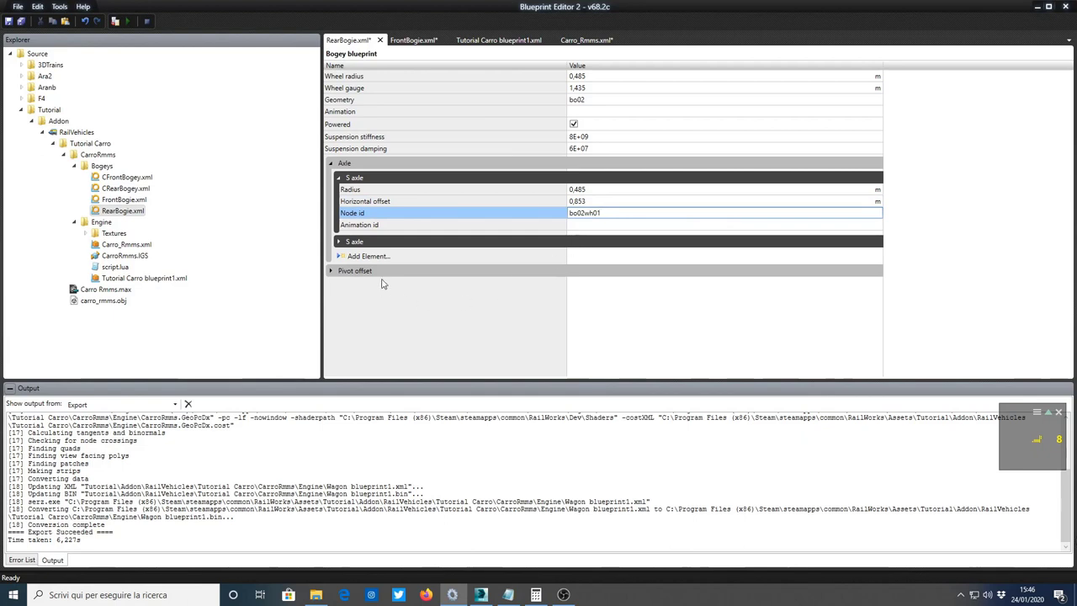
Give the second rear axle radius 0,485 and horizontal offset -0,853.
click(339, 242)
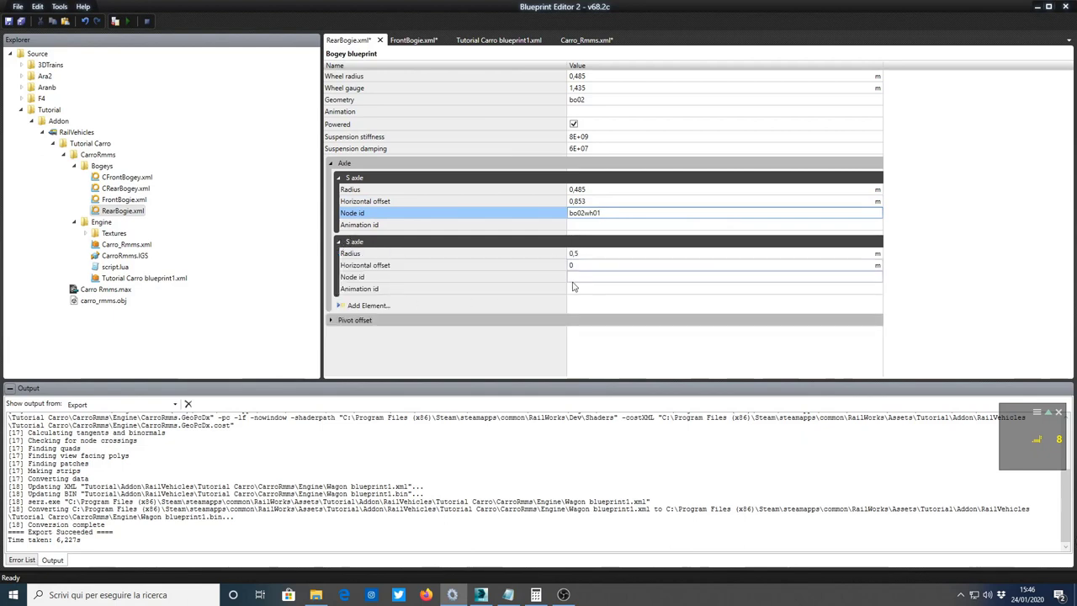
click(560, 192)
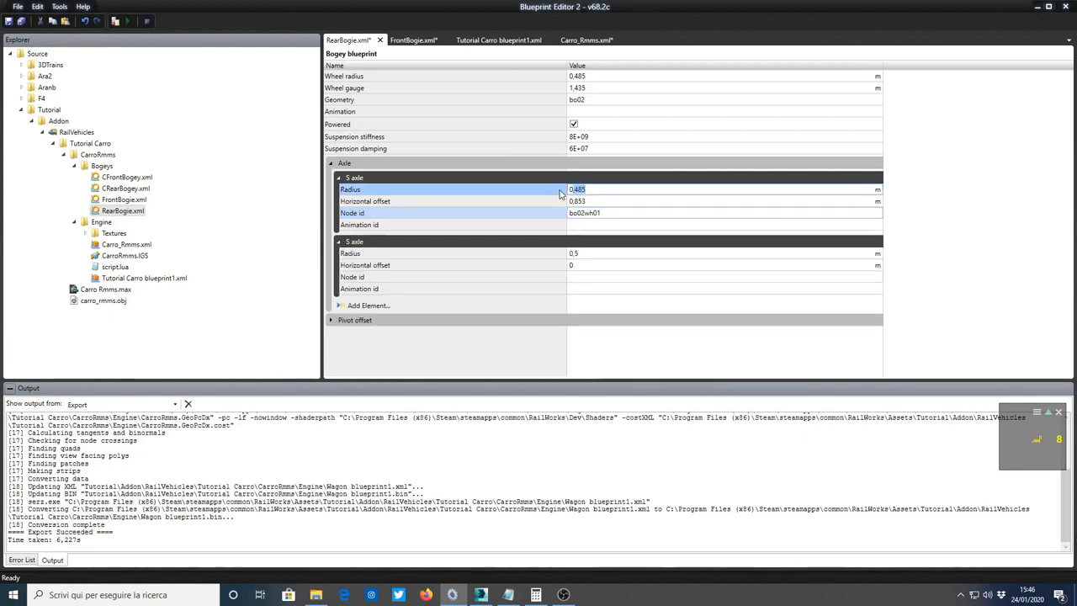
click(575, 255)
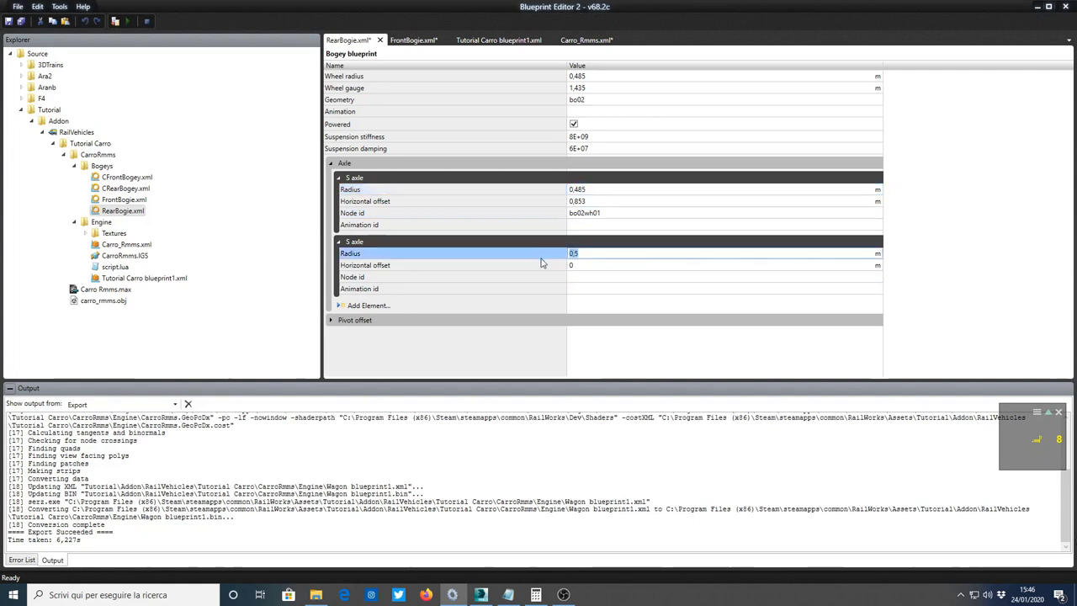
key(ctrl+v)
click(573, 202)
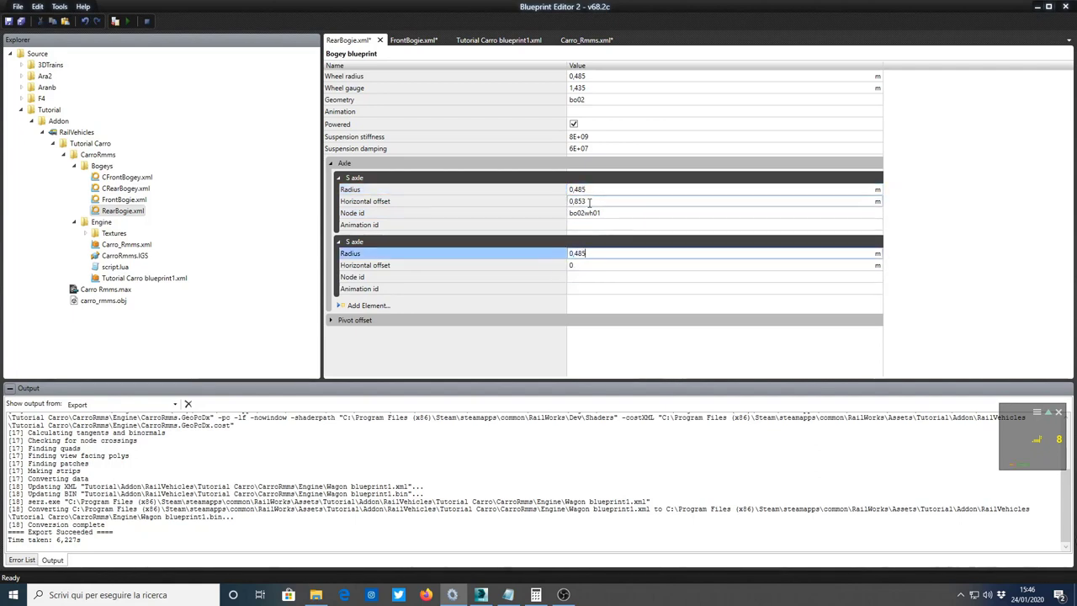
click(573, 265)
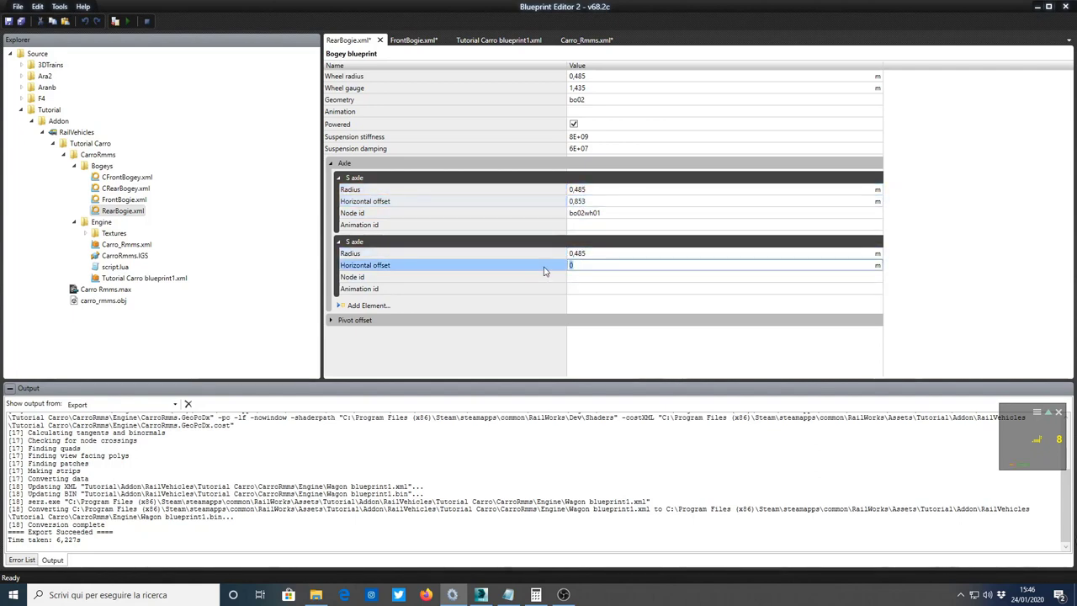
text(-0,853)
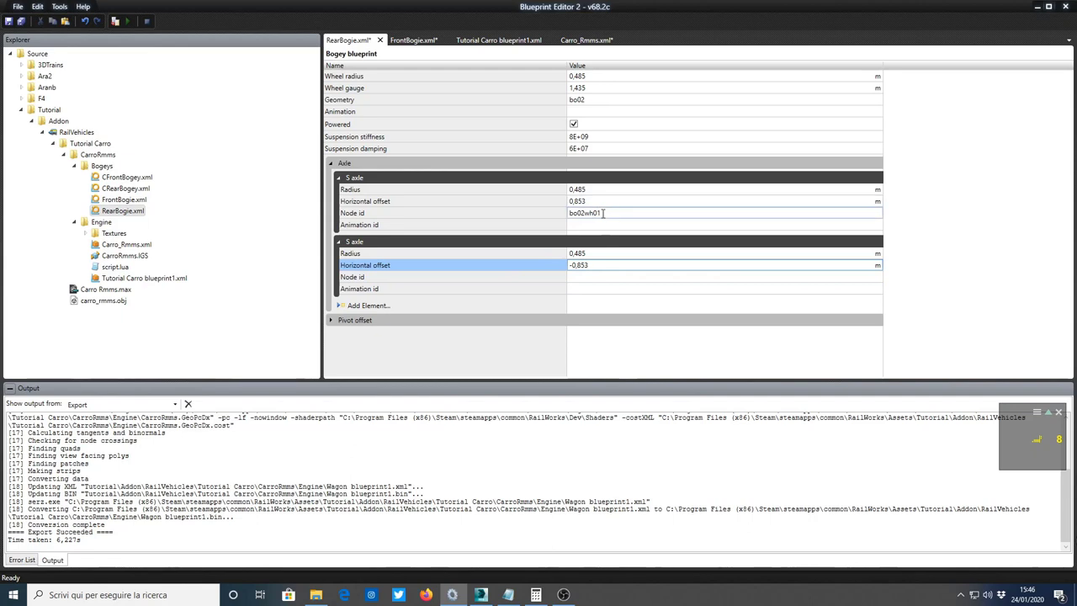
Set the second rear axle's Node id to bo02wh02 by copying and editing bo02wh01.
click(535, 217)
click(592, 276)
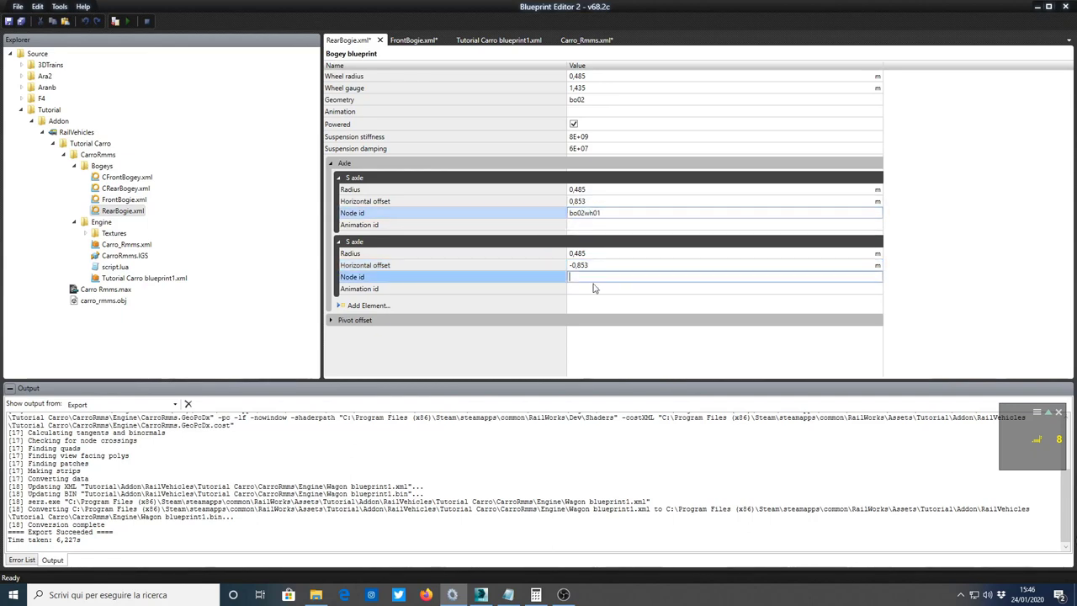
text(bo02wh01)
key(BackSpace)
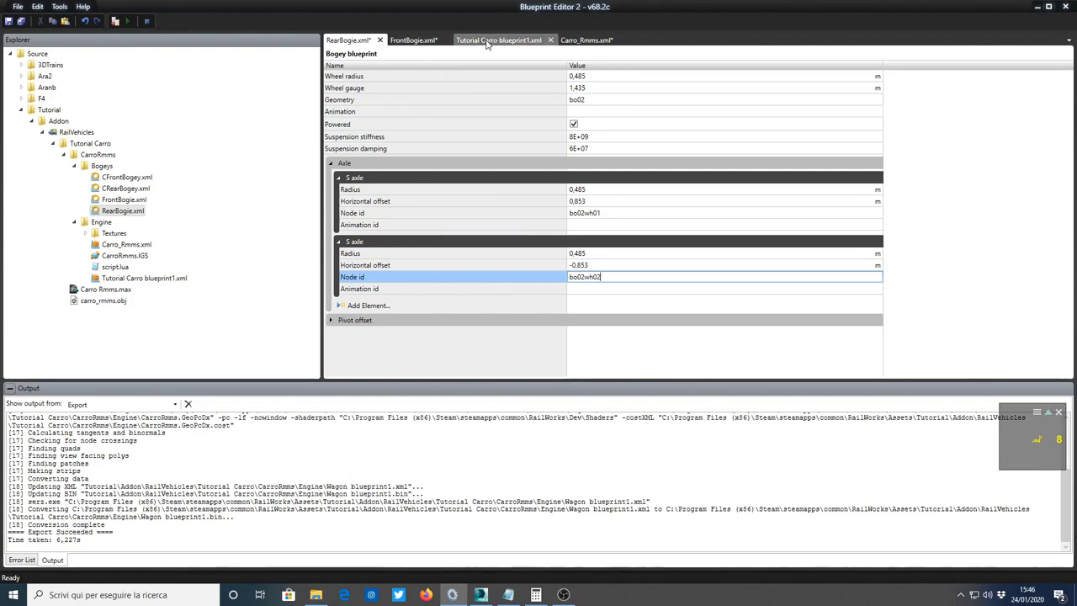
click(486, 43)
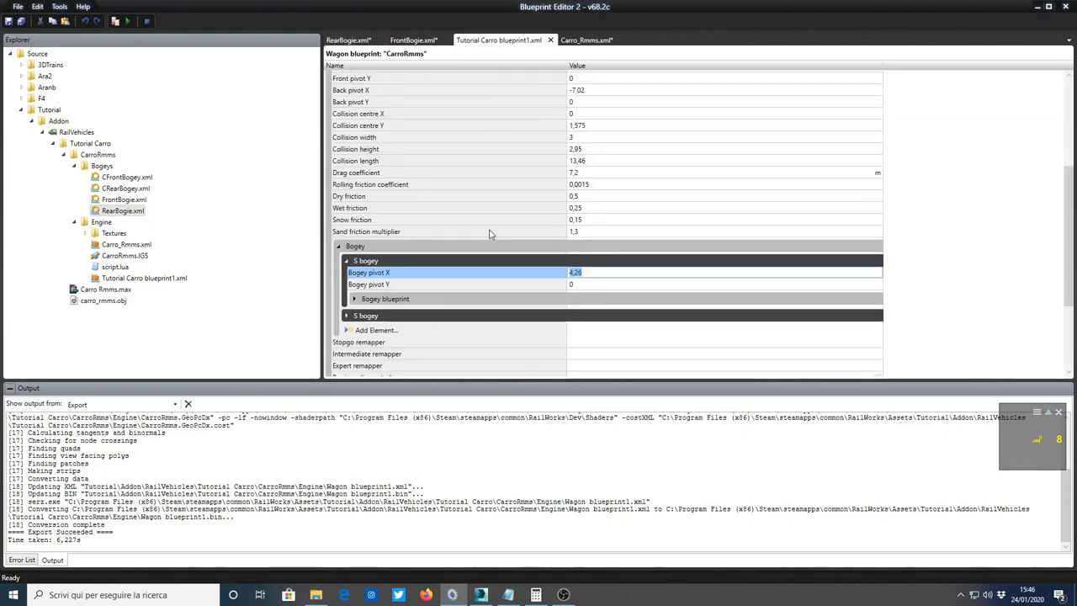
Check the Script component's script path in Tutorial Carro blueprint1.xml.
scroll(491, 234, down, 1)
scroll(454, 252, down, 1)
scroll(410, 274, down, 1)
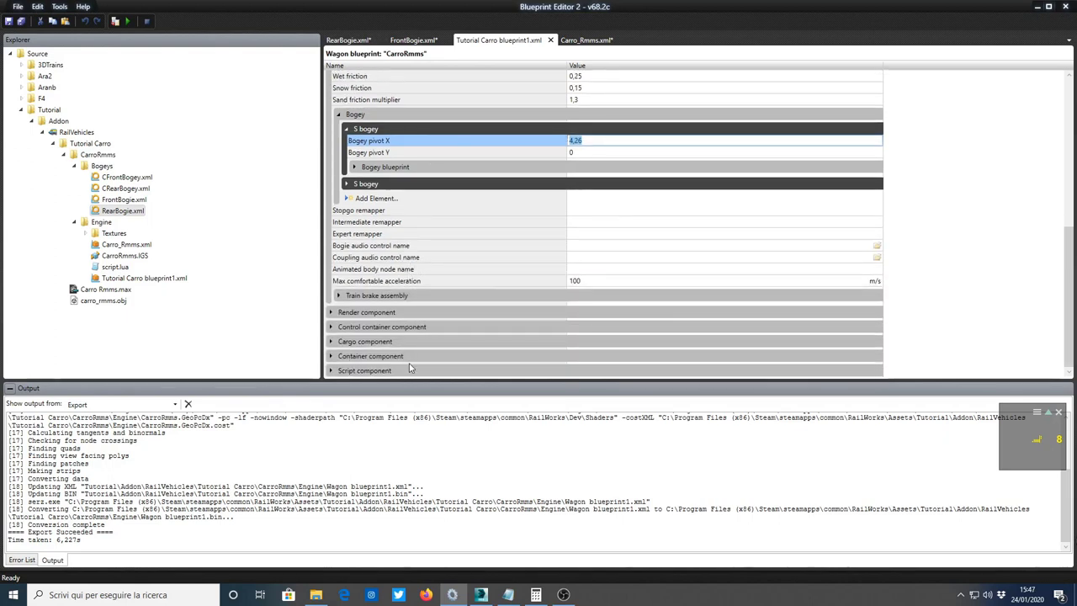
click(330, 371)
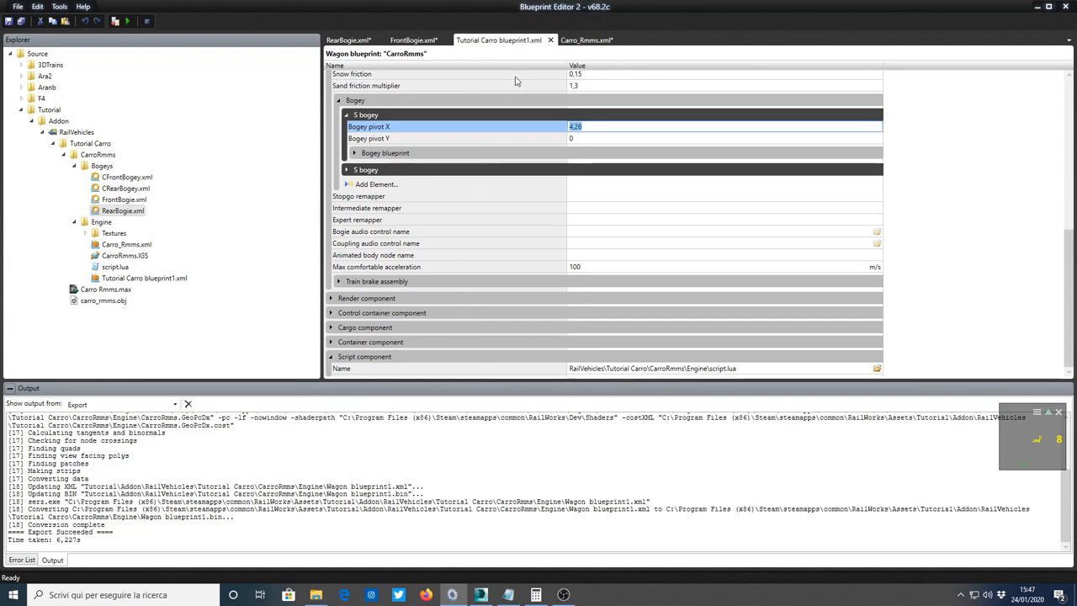
In Carro_Rmms.xml, expand the Script component.
click(580, 40)
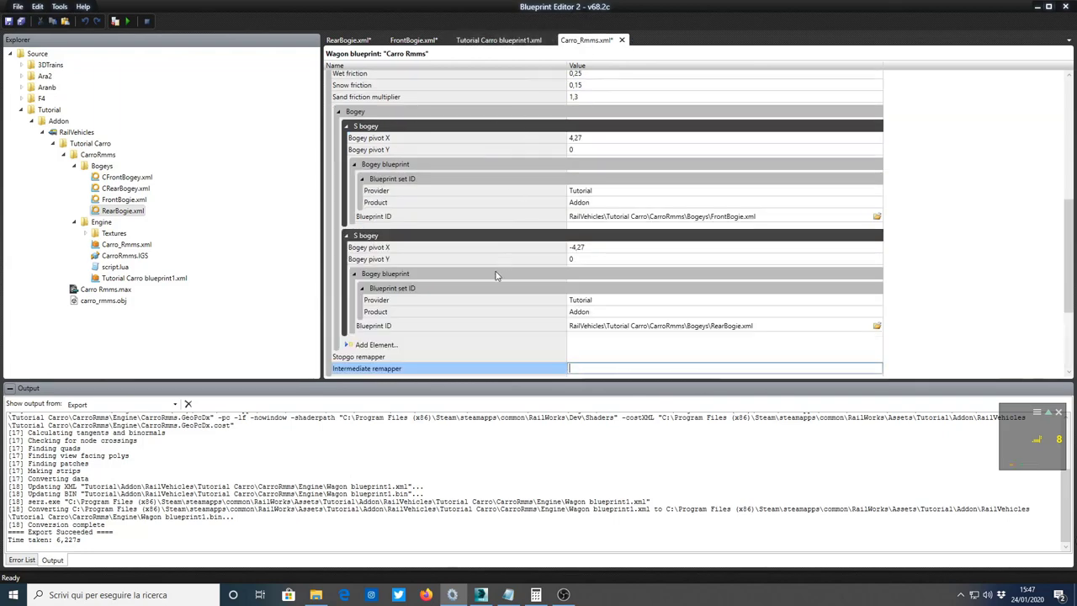
scroll(496, 277, down, 1)
scroll(492, 328, down, 3)
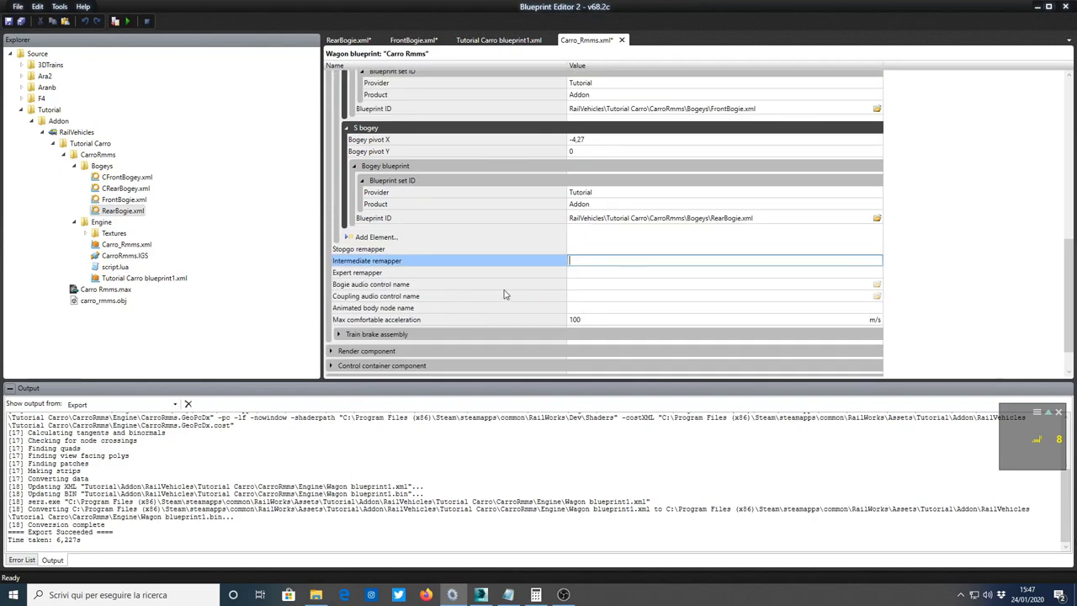
scroll(505, 294, down, 2)
click(330, 375)
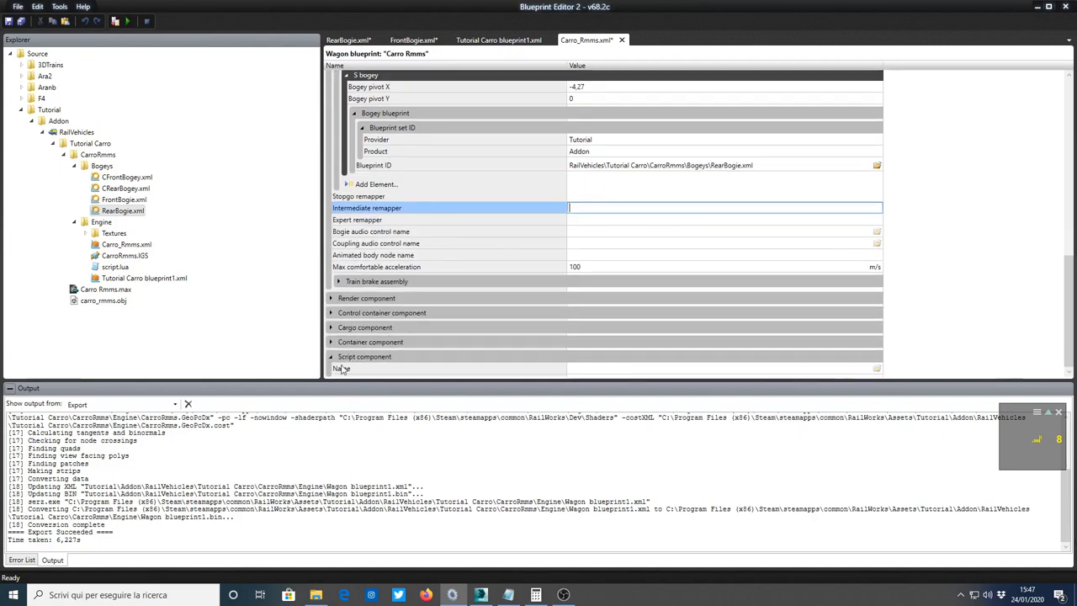
double_click(114, 267)
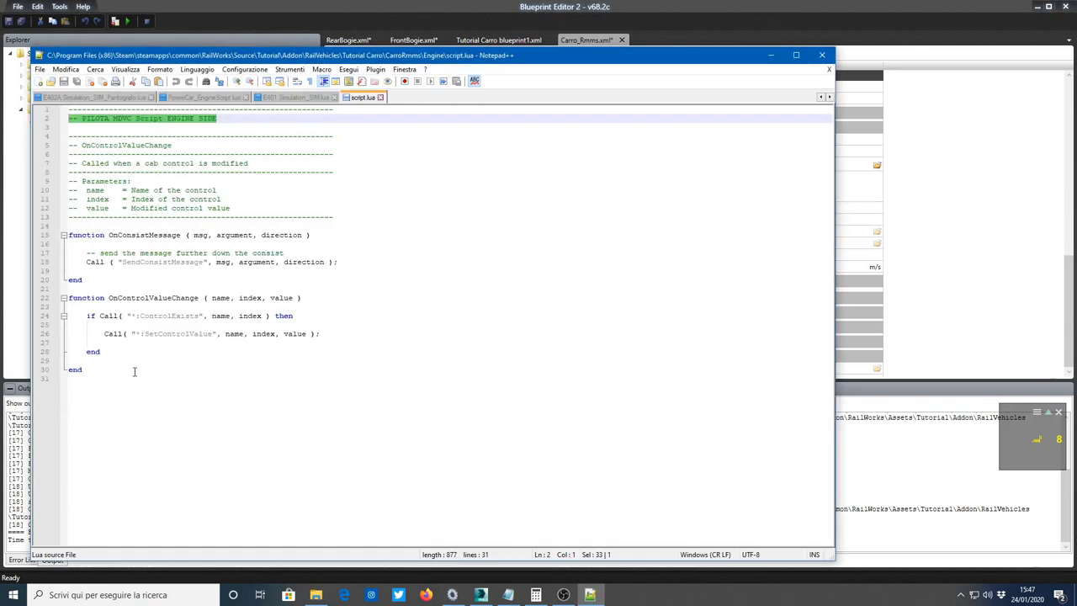
drag(134, 372, 61, 238)
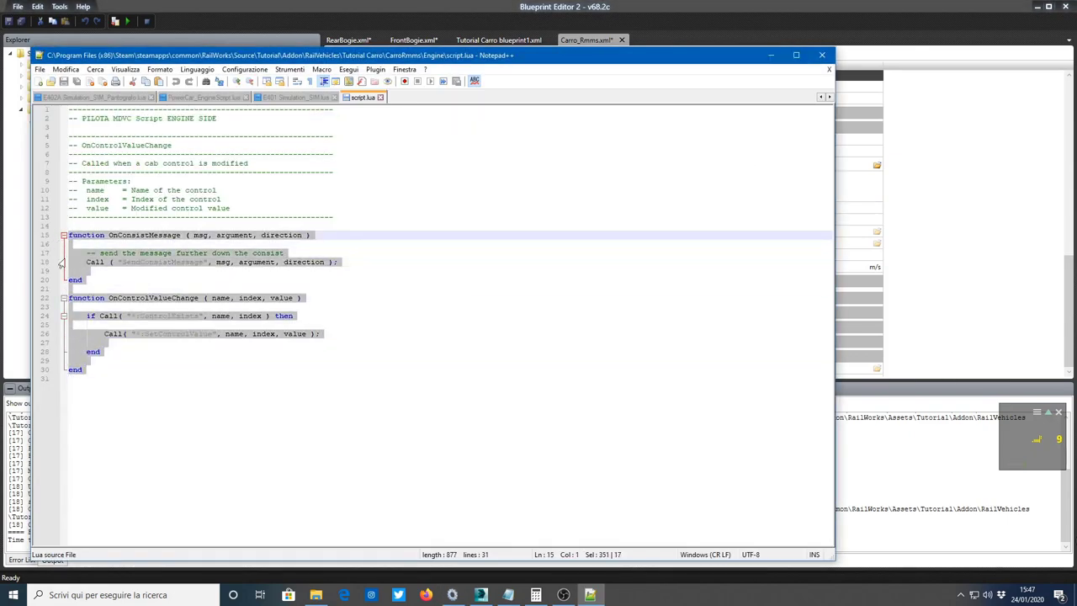
click(823, 57)
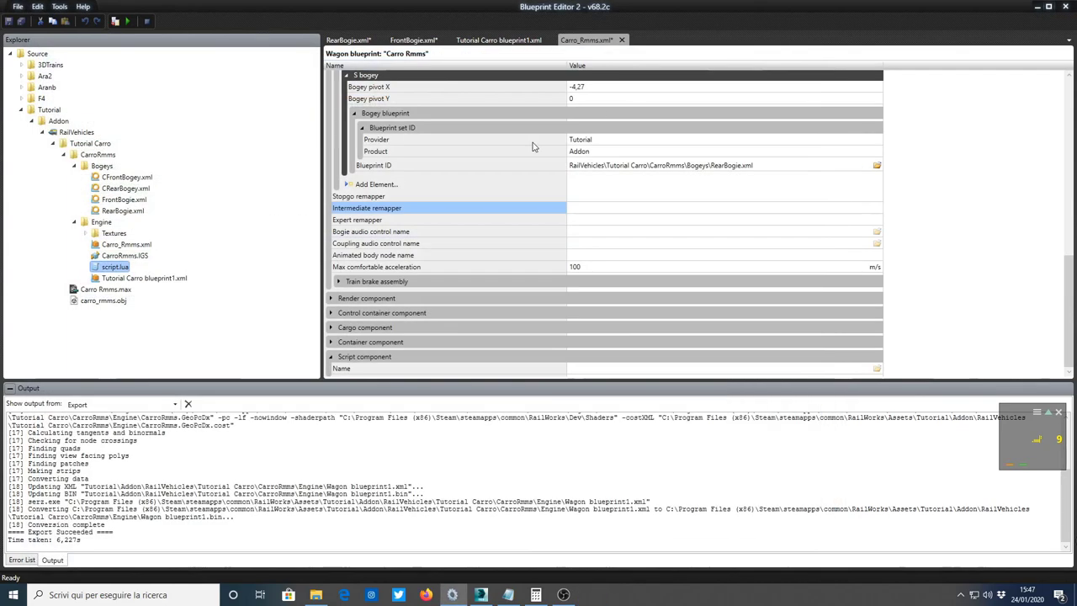
Paste script.lua's path RailVehicles\Tutorial Carro\CarroRmms\Engine\script.lua into the Script component Name.
right_click(112, 269)
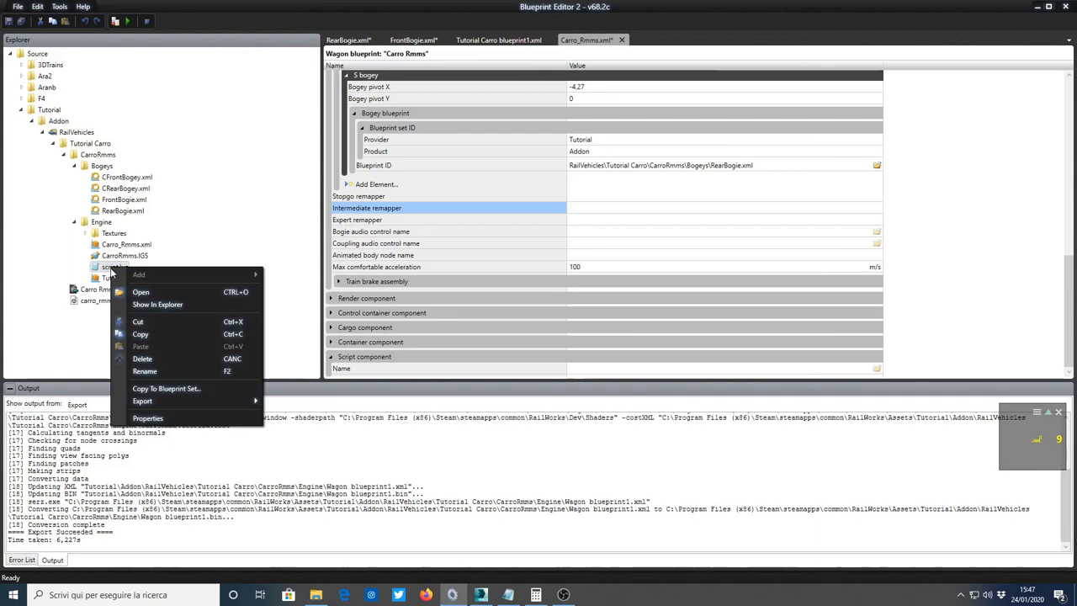
click(160, 332)
click(593, 367)
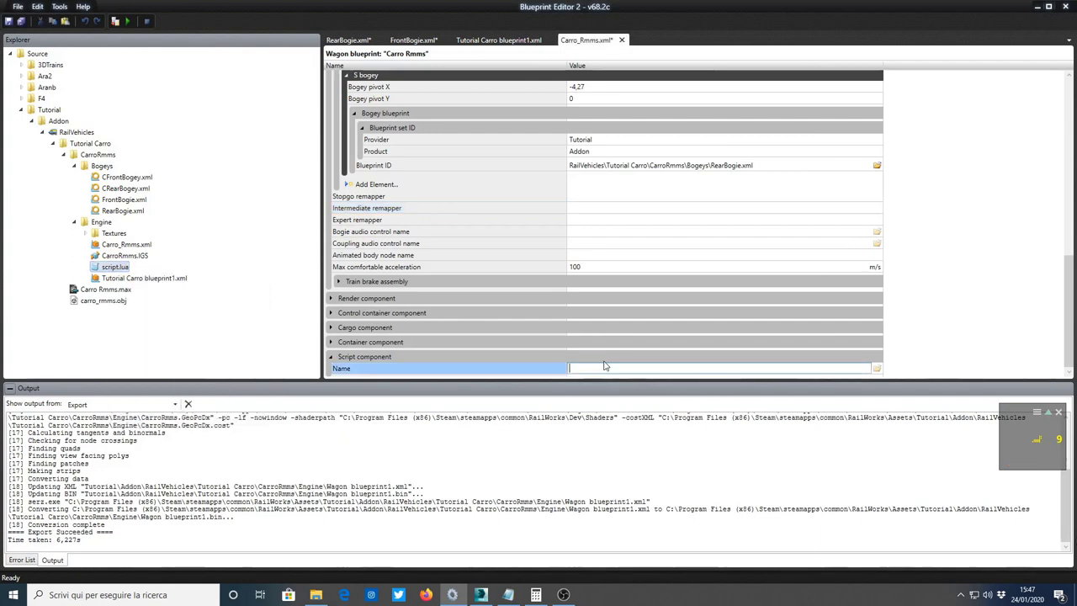
text(RailVehicles\Tutorial Carro\CarroRmms\Engine\script.lua)
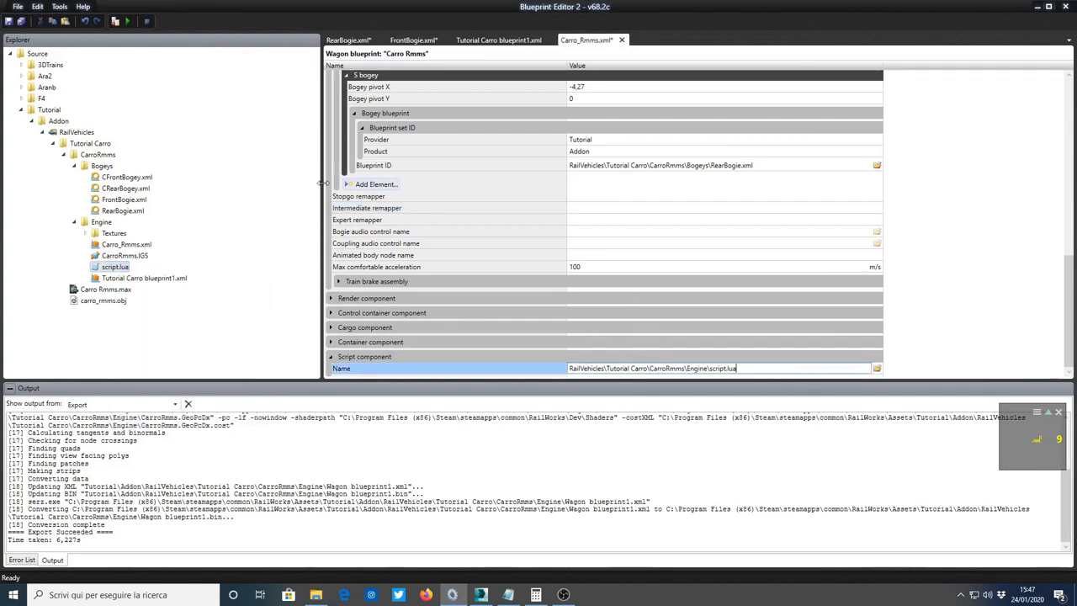
scroll(496, 269, up, 1)
scroll(496, 269, up, 1)
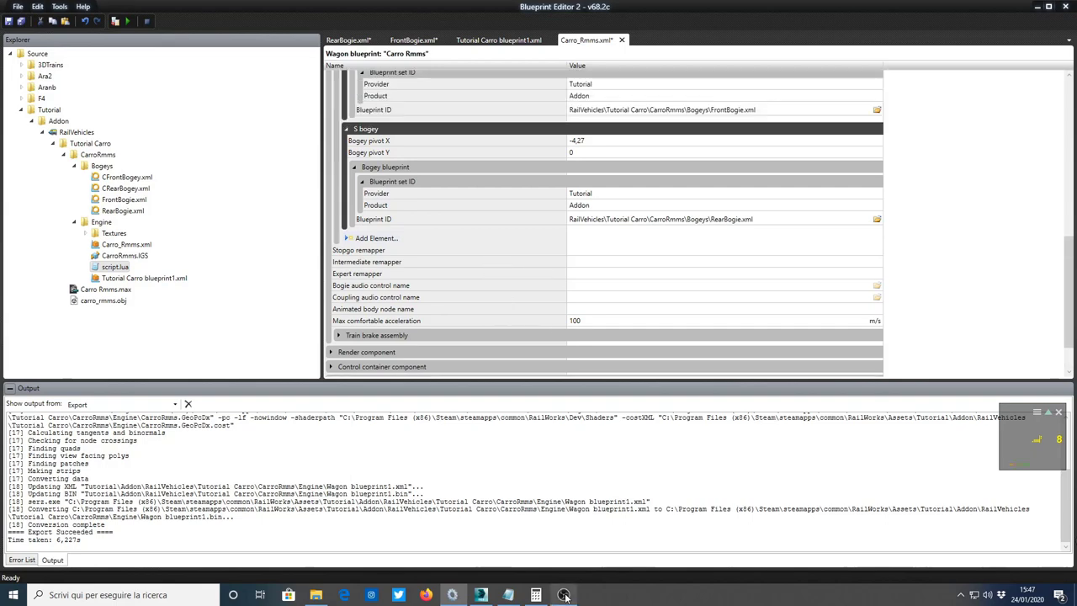
scroll(521, 294, up, 3)
scroll(517, 306, up, 3)
scroll(519, 313, up, 3)
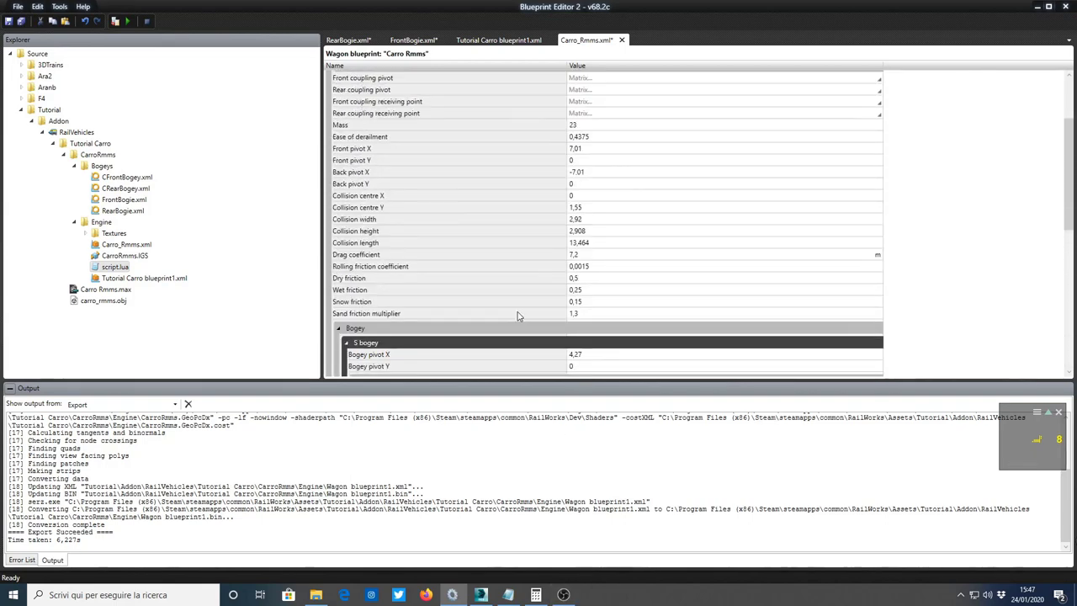
scroll(518, 317, up, 3)
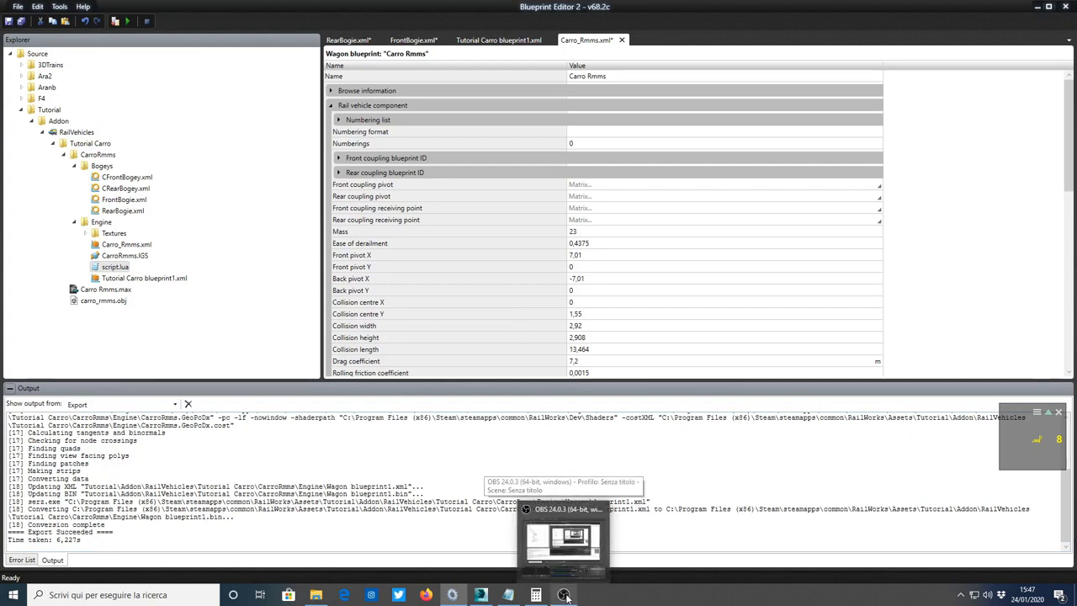
Preview the Tutorial Carro blueprint1 wagon in Train Simulator, rotate it, then close the preview.
click(504, 44)
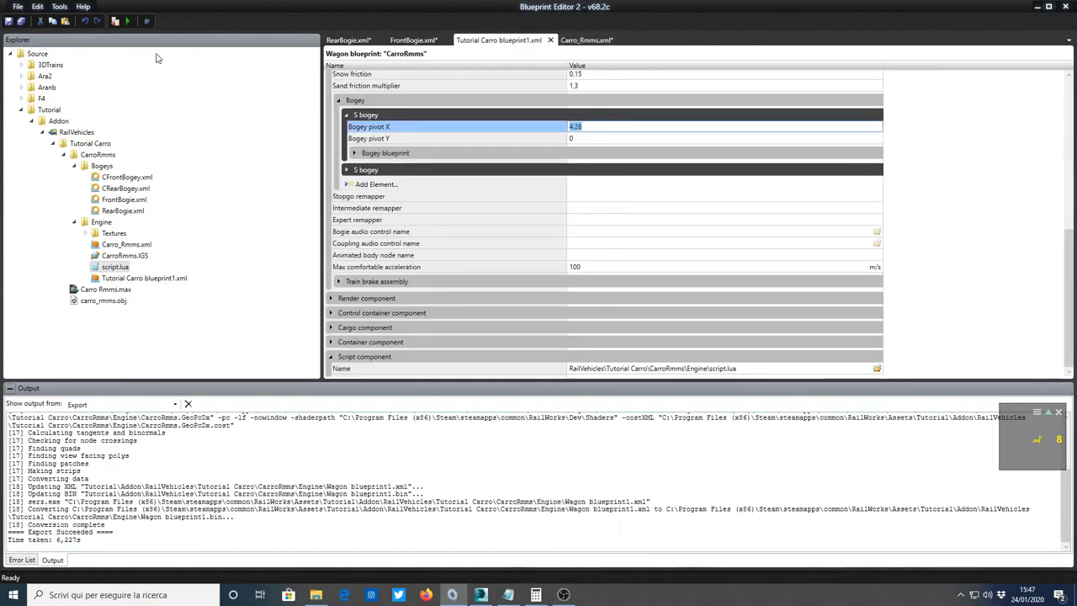
click(127, 21)
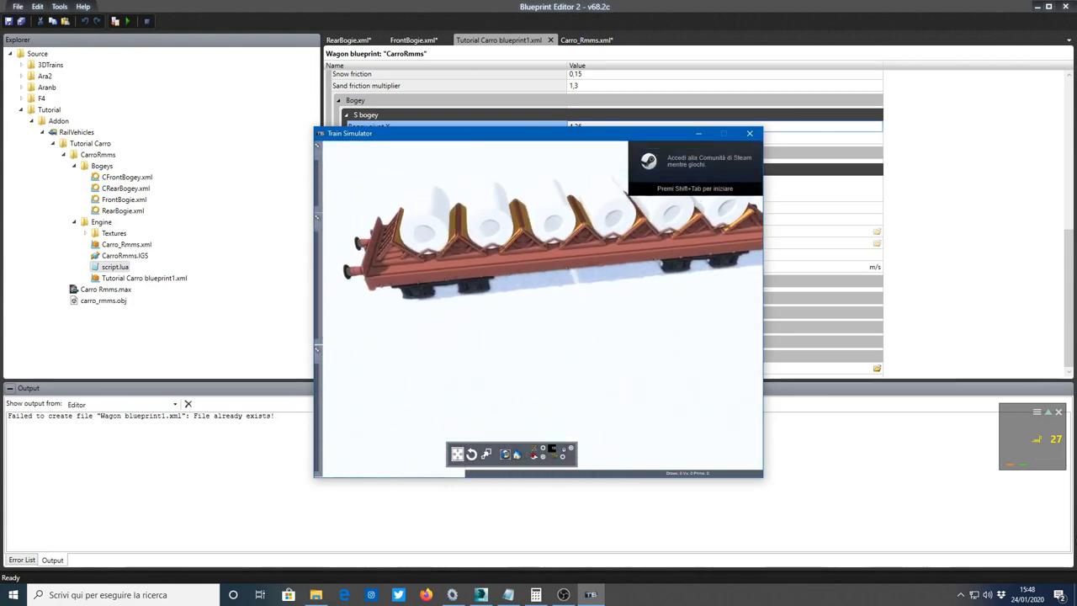
right_drag(662, 276, 662, 276)
click(750, 133)
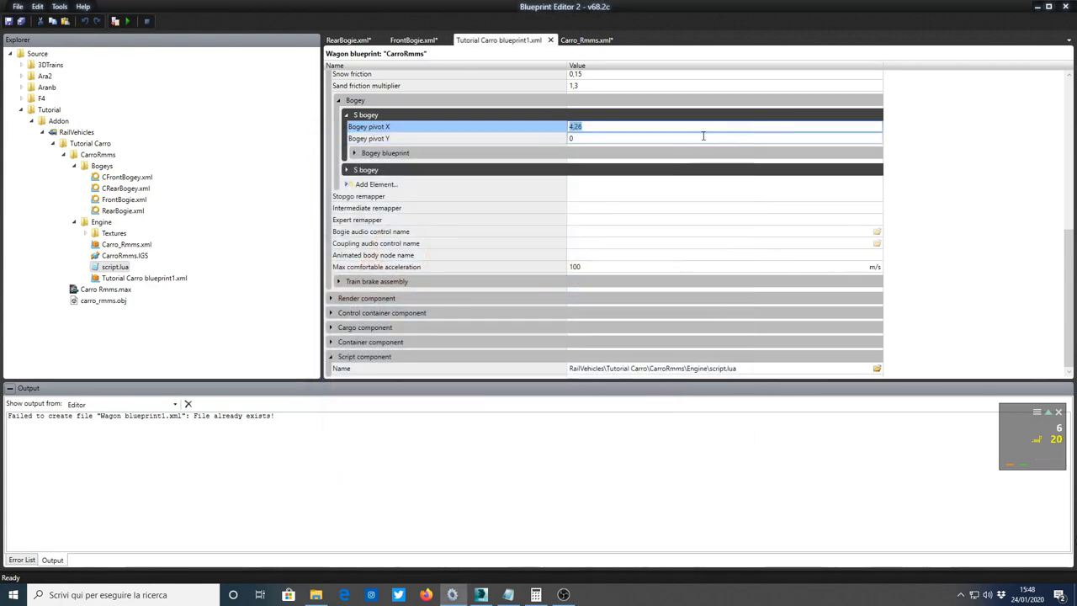